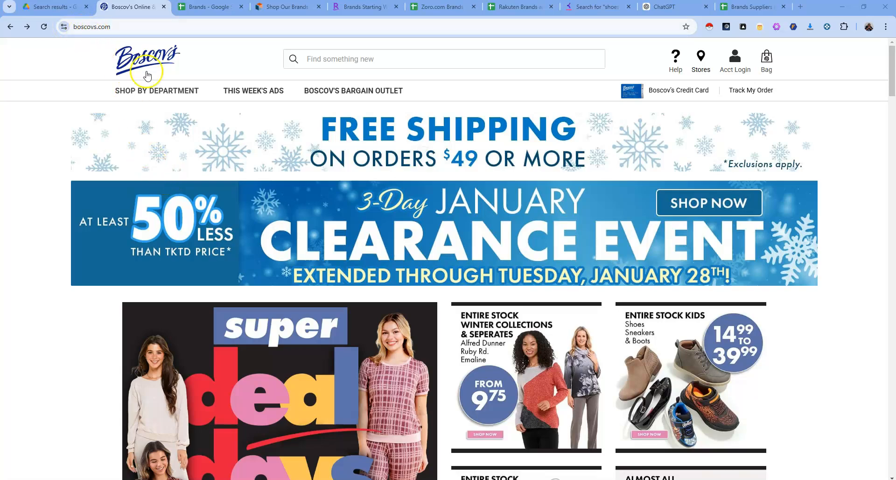
Step: Look through the Boscov's homepage down to the department categories and open the Home department
{"action": "scroll", "coordinate": [280, 138], "scroll_direction": "down", "scroll_amount": 3}
{"action": "scroll", "coordinate": [283, 148], "scroll_direction": "down", "scroll_amount": 13}
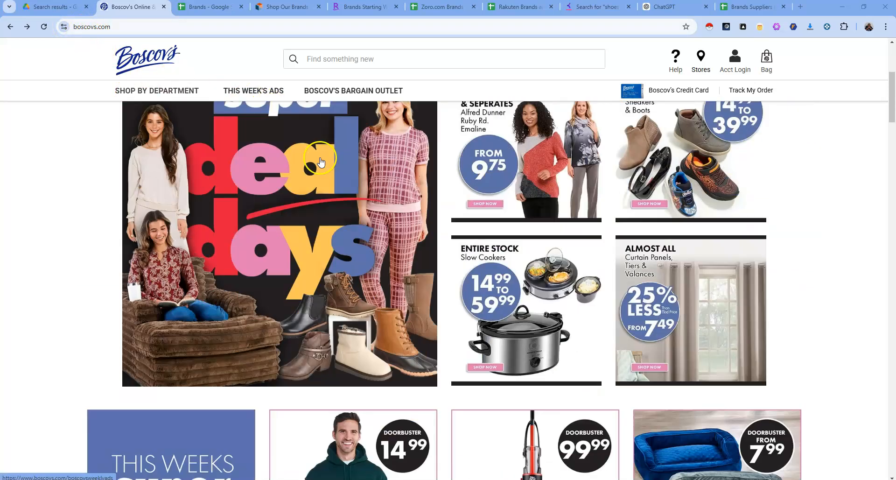
{"action": "scroll", "coordinate": [329, 167], "scroll_direction": "down", "scroll_amount": 15}
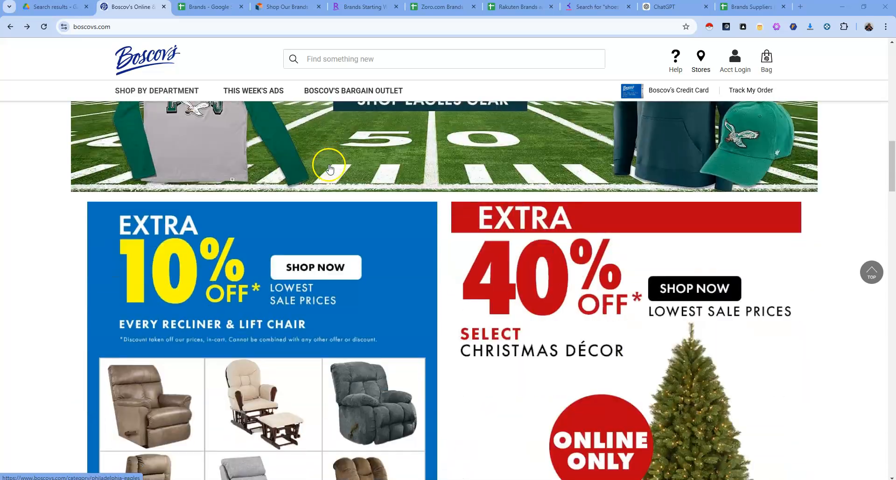
{"action": "scroll", "coordinate": [331, 170], "scroll_direction": "down", "scroll_amount": 15}
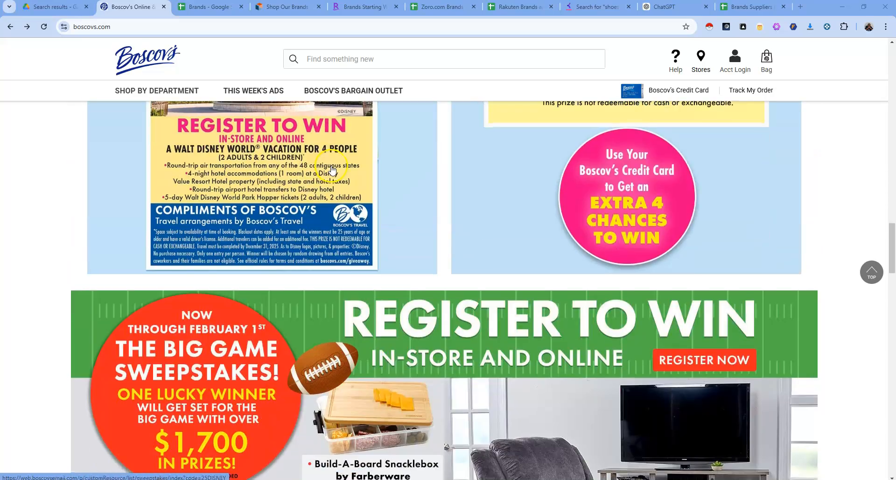
{"action": "scroll", "coordinate": [332, 170], "scroll_direction": "down", "scroll_amount": 3}
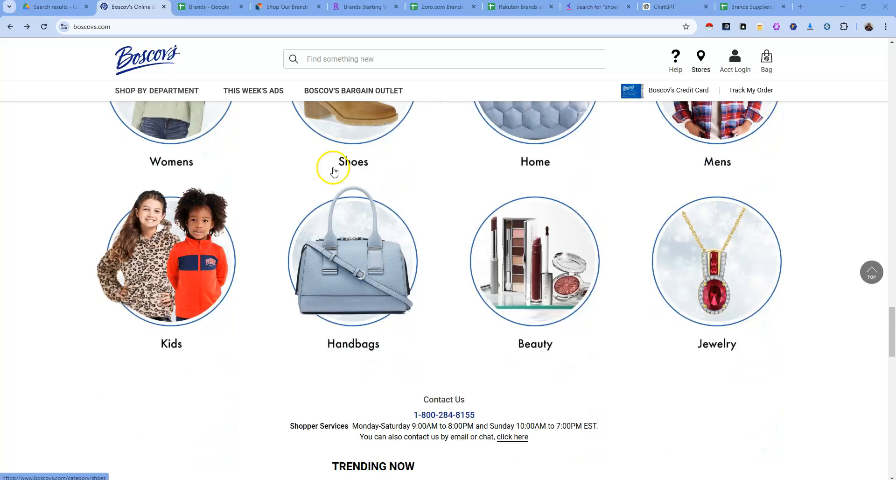
{"action": "scroll", "coordinate": [543, 240], "scroll_direction": "up", "scroll_amount": 2}
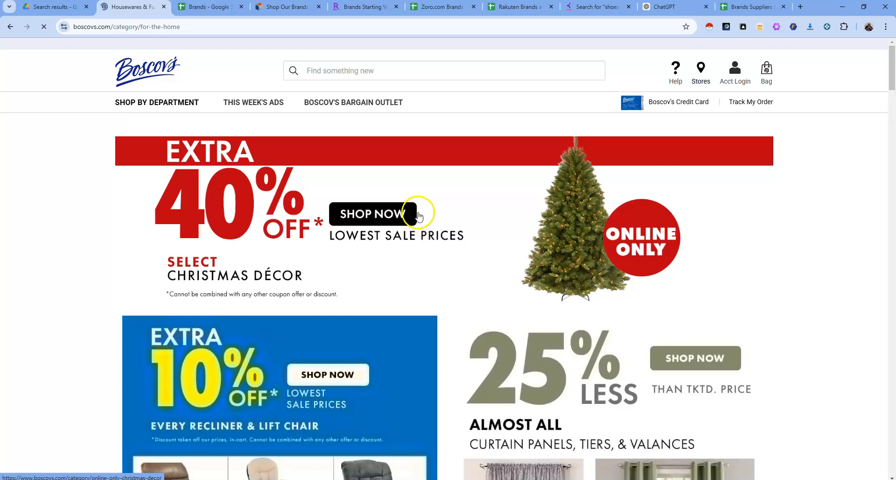
Step: Open the Kitchen & Dining category from the top home categories
{"action": "scroll", "coordinate": [418, 212], "scroll_direction": "down", "scroll_amount": 8}
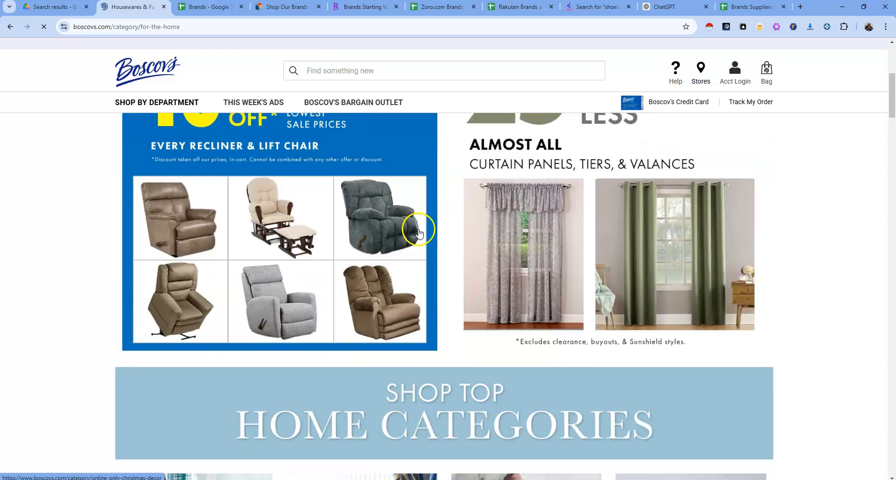
{"action": "scroll", "coordinate": [419, 233], "scroll_direction": "down", "scroll_amount": 5}
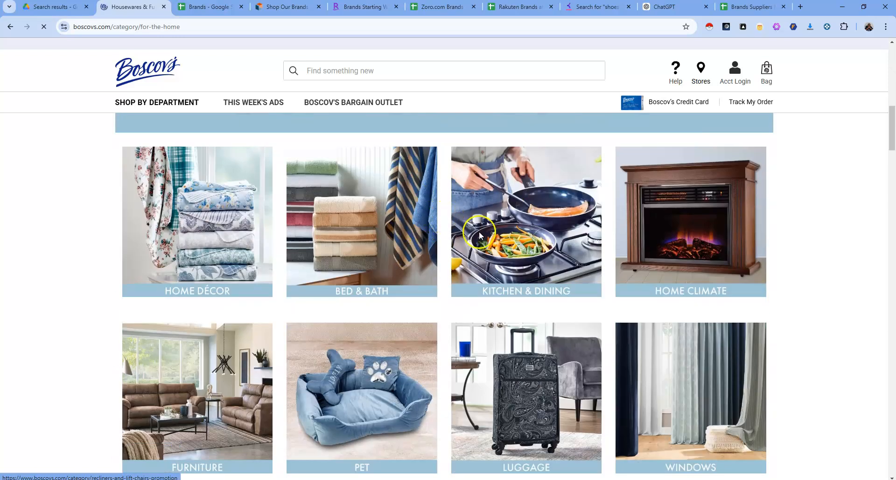
{"action": "scroll", "coordinate": [500, 252], "scroll_direction": "down", "scroll_amount": 1}
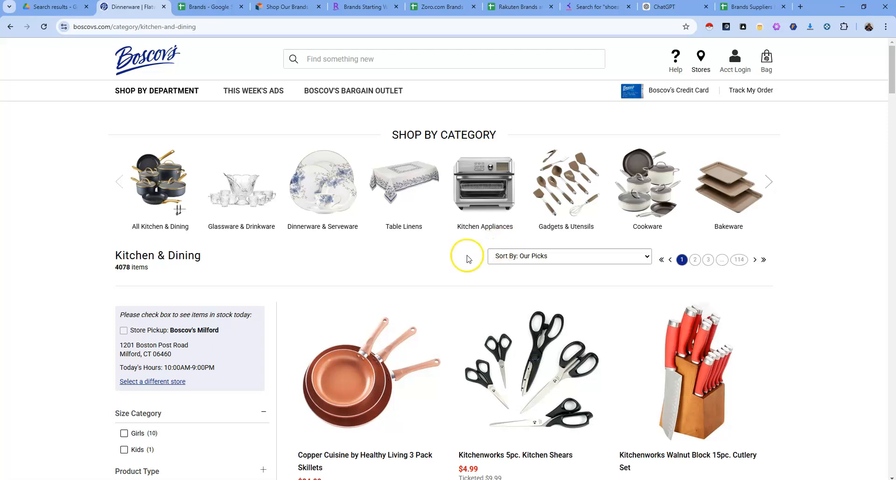
Step: Look over the Kitchen & Dining products and filters and open the Copper Cuisine by Healthy Living 3 Pack Skillets product
{"action": "scroll", "coordinate": [462, 252], "scroll_direction": "down", "scroll_amount": 3}
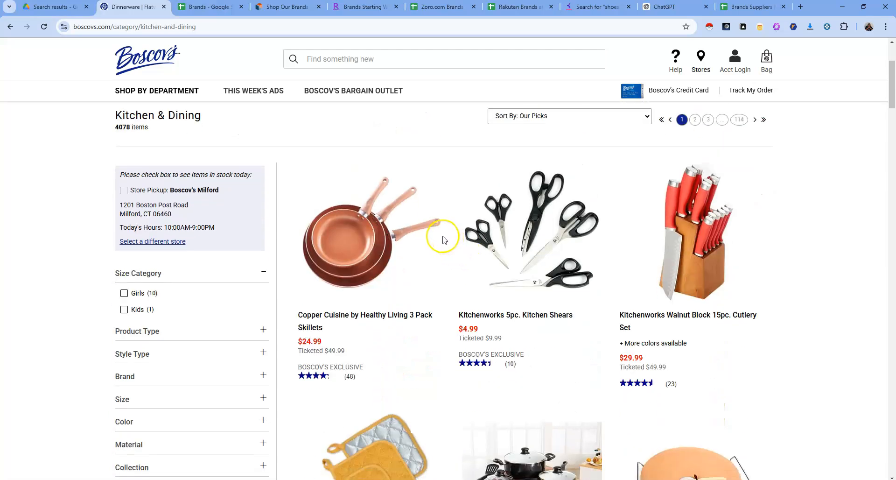
{"action": "mouse_move", "coordinate": [443, 239]}
{"action": "scroll", "coordinate": [443, 240], "scroll_direction": "down", "scroll_amount": 1}
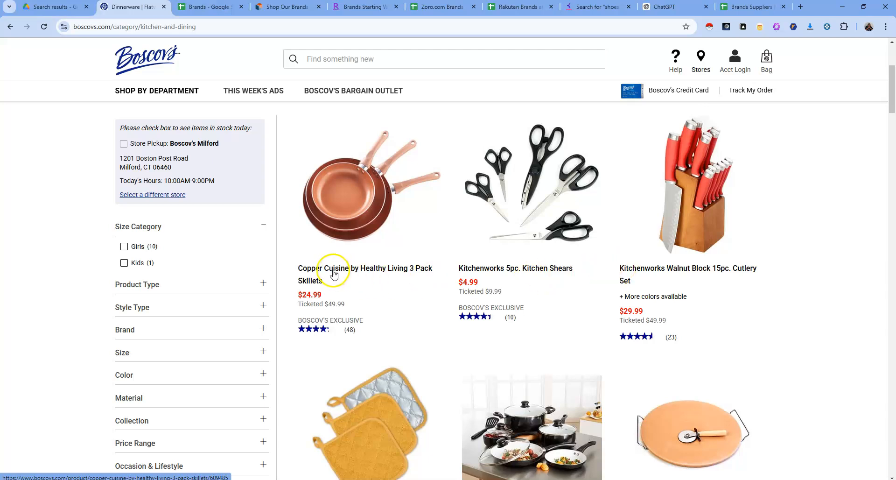
{"action": "scroll", "coordinate": [467, 304], "scroll_direction": "down", "scroll_amount": 3}
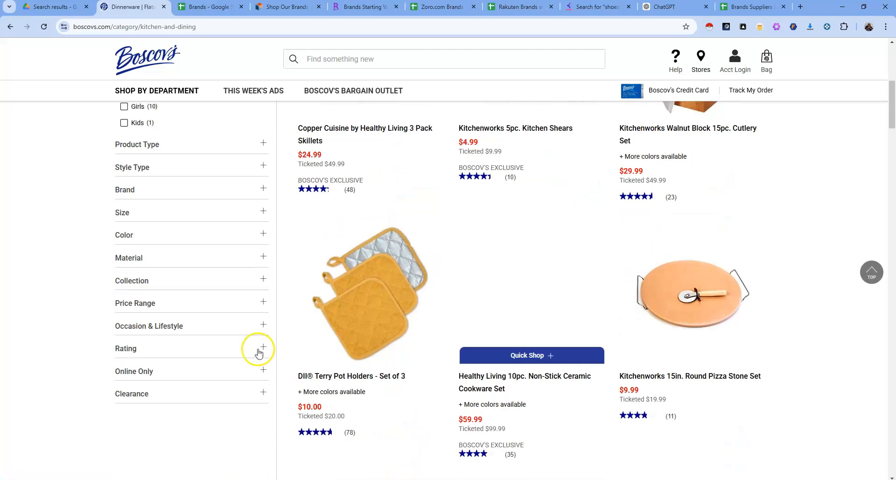
{"action": "scroll", "coordinate": [484, 294], "scroll_direction": "up", "scroll_amount": 2}
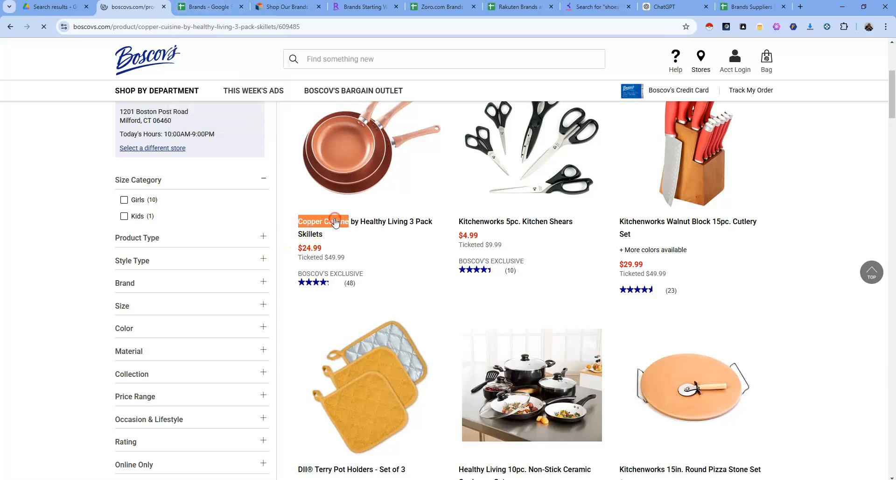
Step: Copy the brand name Copper Cuisine from the product title and paste it into cell A2 of the Brands spreadsheet
{"action": "left_click_drag", "start_coordinate": [498, 142], "coordinate": [516, 139]}
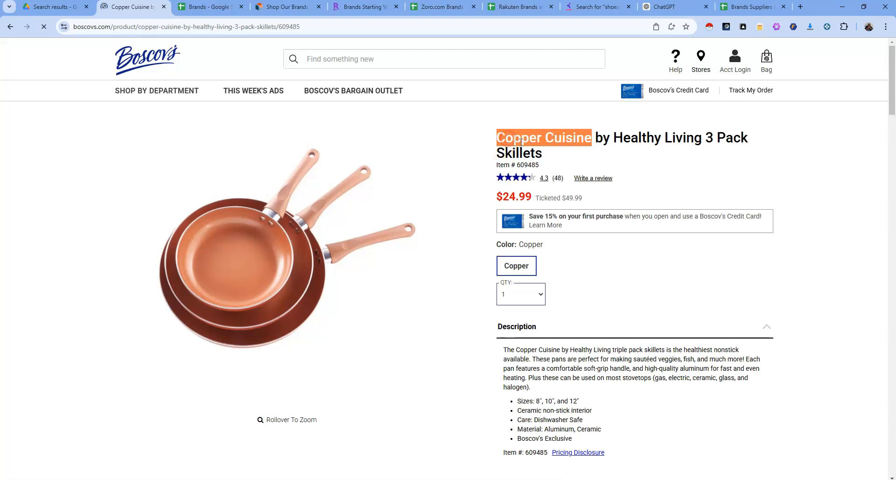
{"action": "right_click", "coordinate": [521, 134]}
{"action": "left_click", "coordinate": [525, 142]}
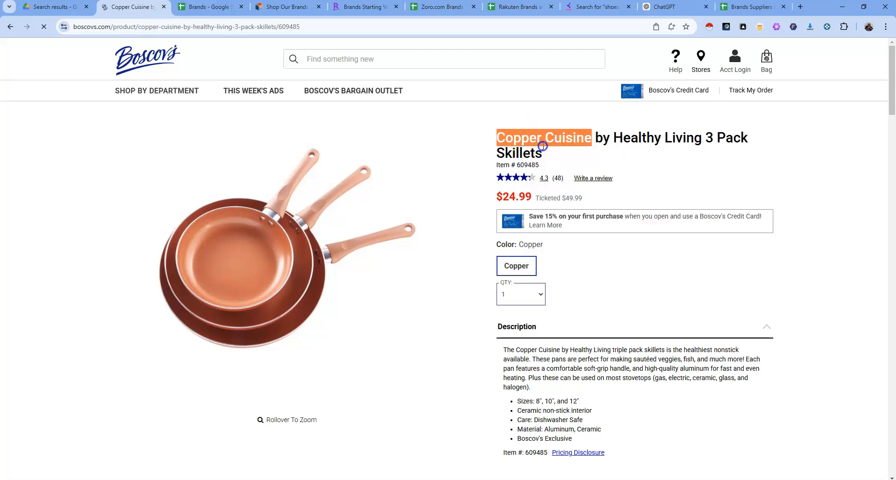
{"action": "left_click", "coordinate": [204, 8]}
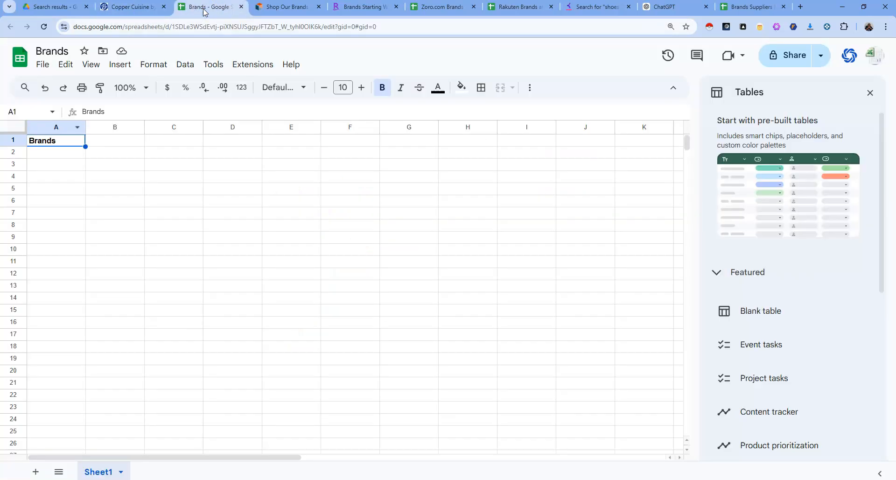
{"action": "left_click", "coordinate": [56, 152]}
{"action": "right_click", "coordinate": [60, 155]}
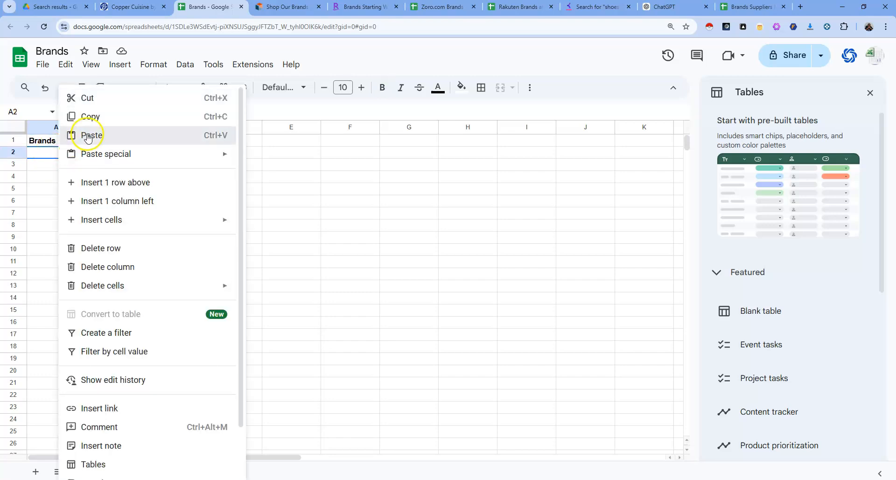
{"action": "left_click", "coordinate": [89, 136]}
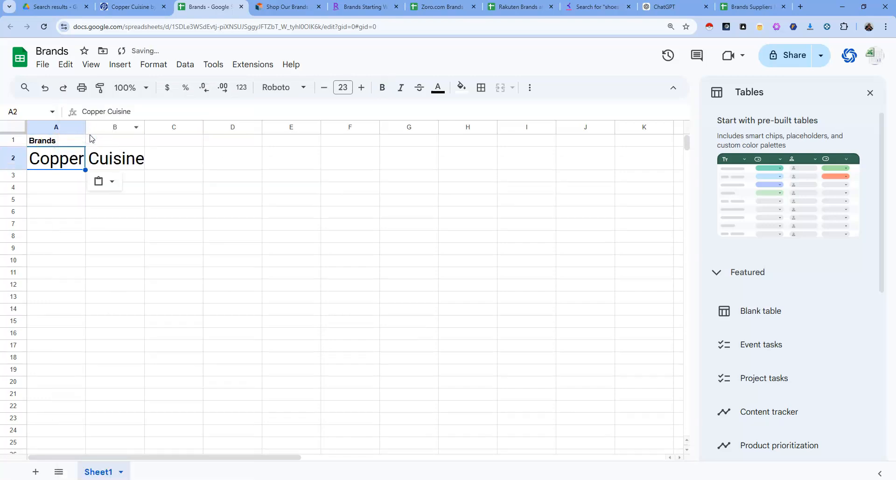
{"action": "left_click", "coordinate": [59, 174]}
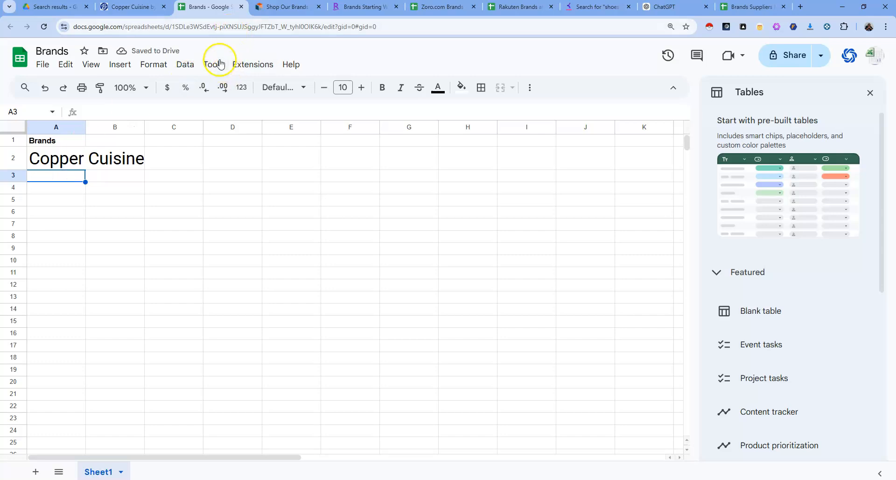
Step: Return to Boscov's Kitchen & Dining listing and examine the product titles for further brand names
{"action": "left_click", "coordinate": [128, 7]}
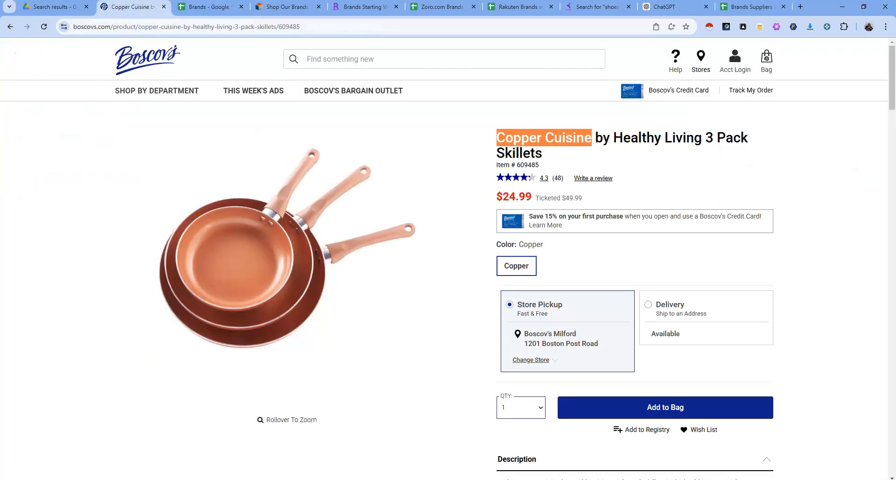
{"action": "left_click", "coordinate": [11, 24]}
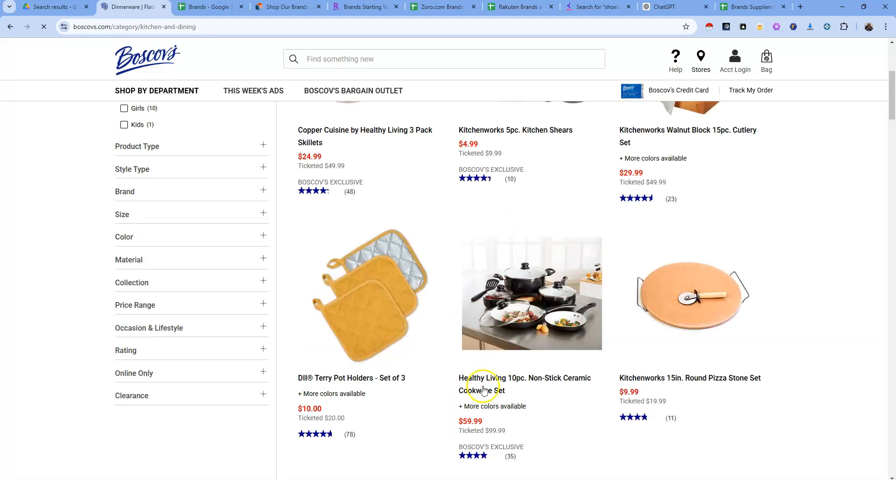
{"action": "scroll", "coordinate": [424, 234], "scroll_direction": "up", "scroll_amount": 3}
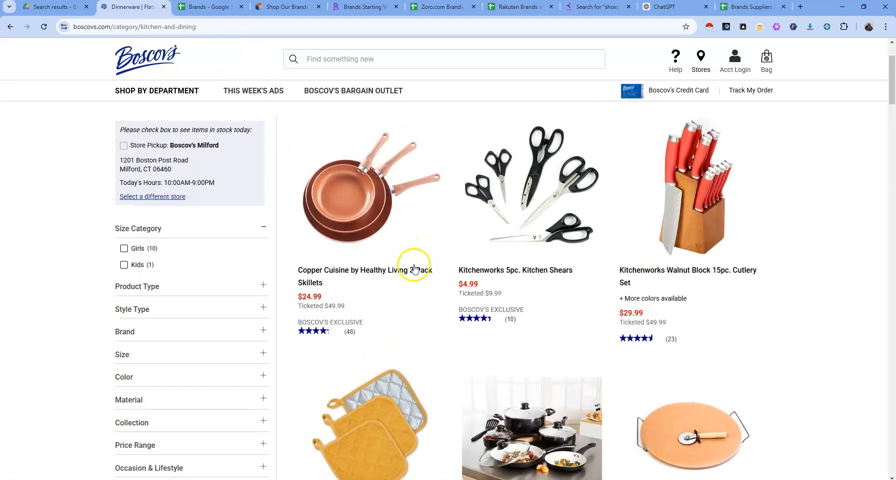
{"action": "scroll", "coordinate": [397, 273], "scroll_direction": "up", "scroll_amount": 1}
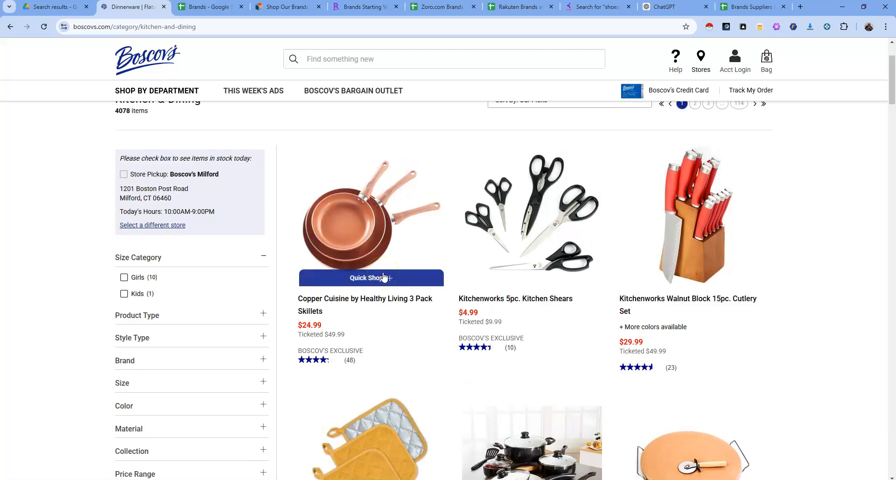
{"action": "scroll", "coordinate": [384, 276], "scroll_direction": "up", "scroll_amount": 1}
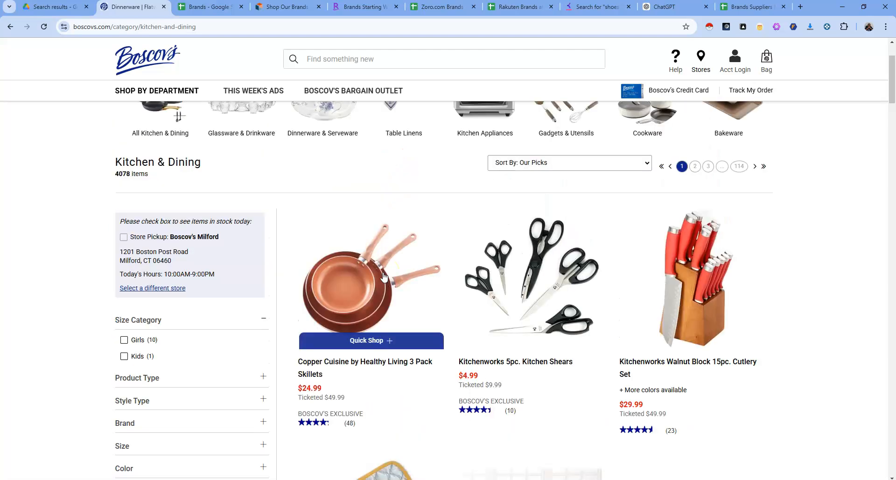
{"action": "scroll", "coordinate": [460, 331], "scroll_direction": "down", "scroll_amount": 7}
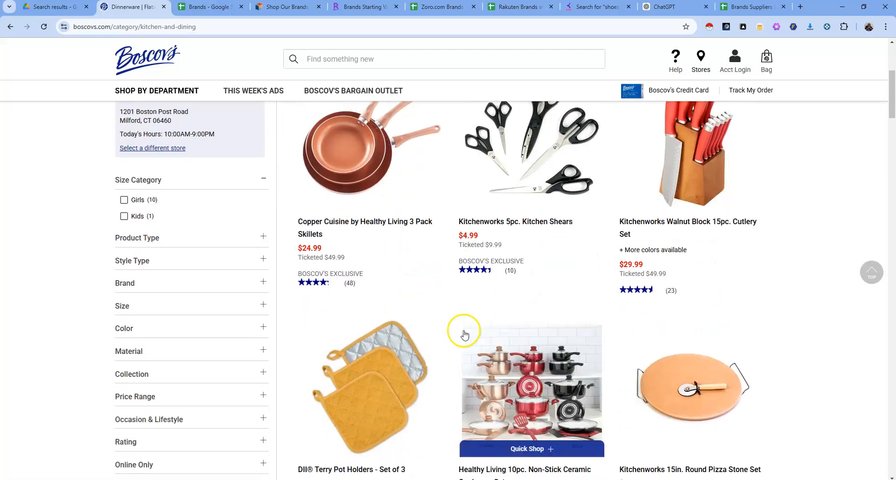
{"action": "scroll", "coordinate": [506, 332], "scroll_direction": "down", "scroll_amount": 6}
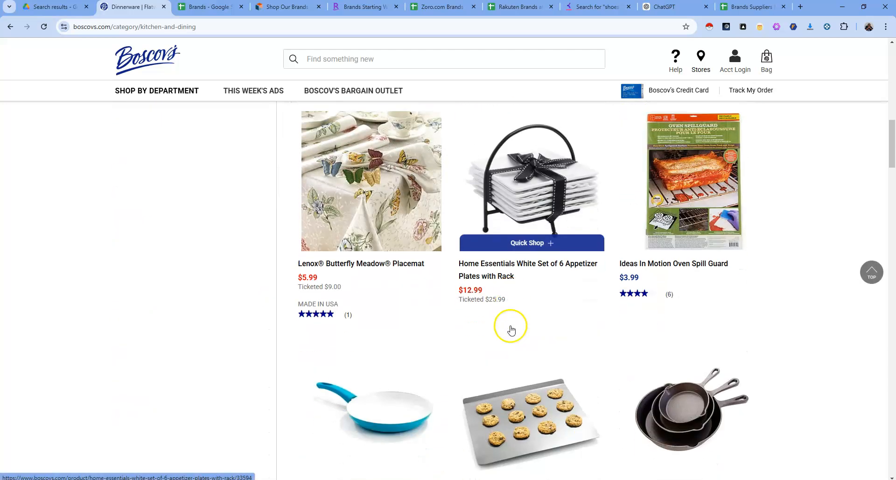
{"action": "scroll", "coordinate": [512, 329], "scroll_direction": "down", "scroll_amount": 4}
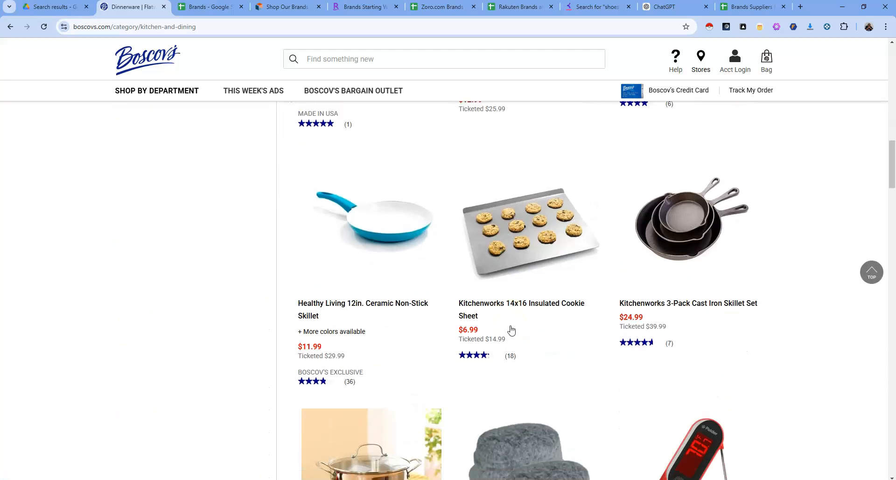
{"action": "scroll", "coordinate": [511, 332], "scroll_direction": "down", "scroll_amount": 7}
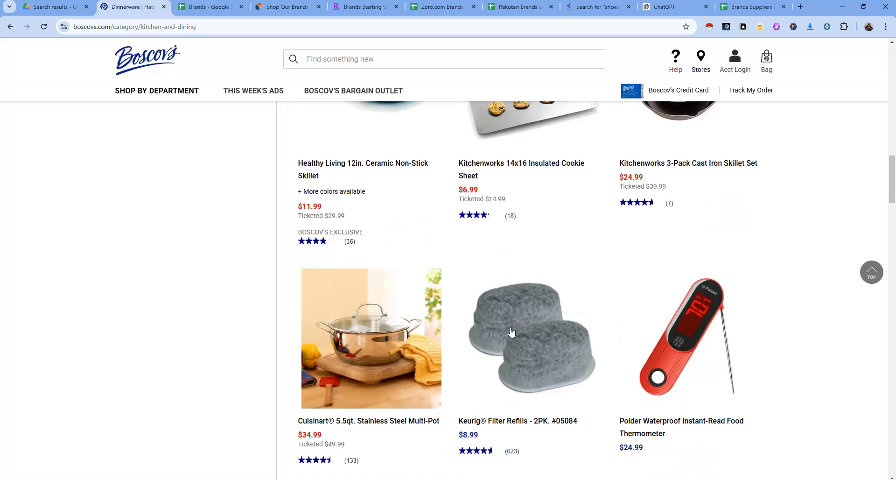
{"action": "mouse_move", "coordinate": [517, 322]}
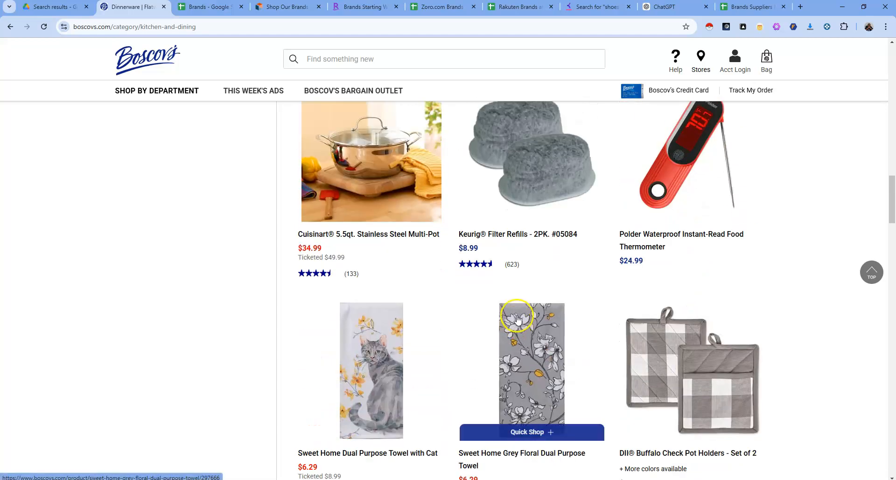
{"action": "scroll", "coordinate": [523, 321], "scroll_direction": "down", "scroll_amount": 3}
{"action": "scroll", "coordinate": [527, 322], "scroll_direction": "down", "scroll_amount": 3}
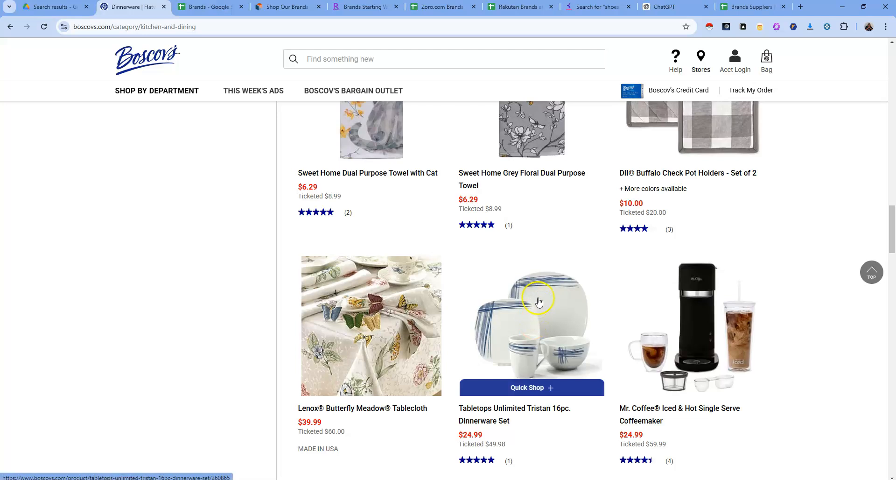
Step: Check the Brands spreadsheet, switch to Zoro's Brands & Manufacturers page and look through the Featured Brands down to the Selected Brands
{"action": "left_click", "coordinate": [198, 7]}
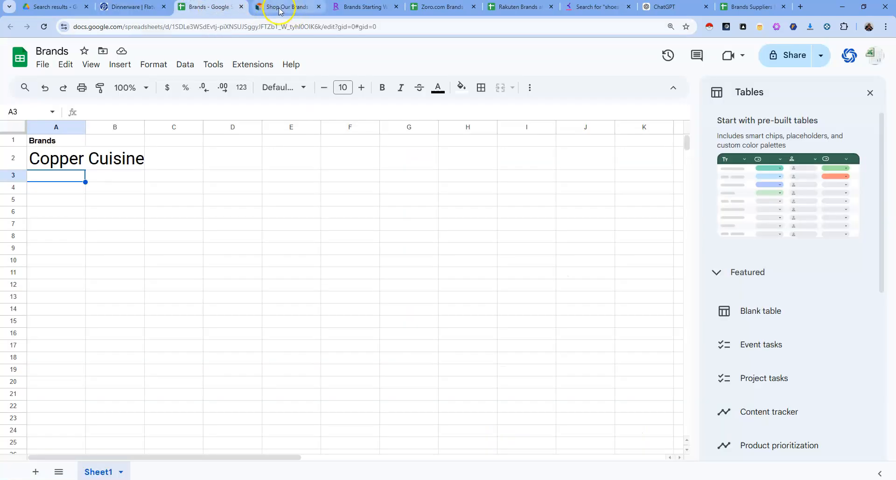
{"action": "left_click", "coordinate": [273, 9]}
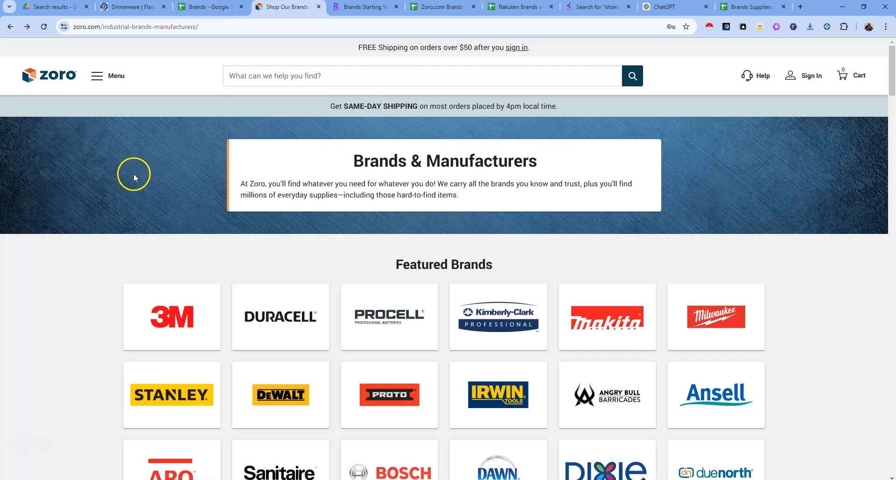
{"action": "scroll", "coordinate": [204, 233], "scroll_direction": "down", "scroll_amount": 1}
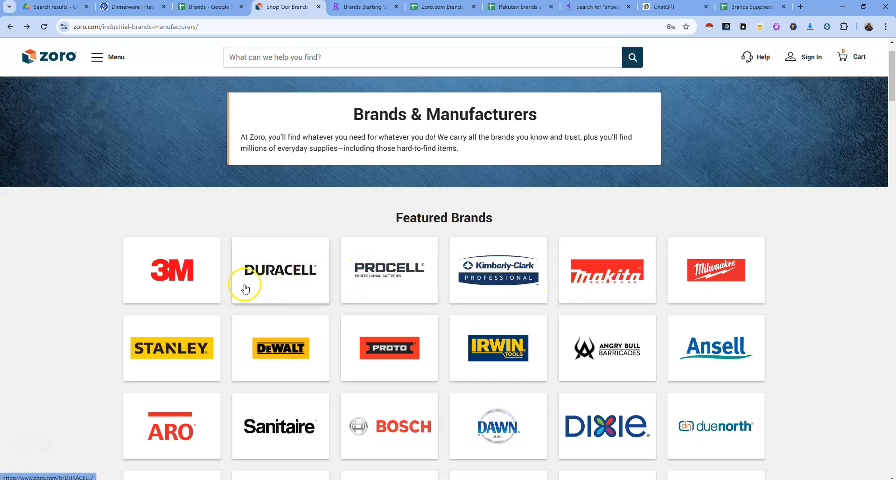
{"action": "scroll", "coordinate": [330, 296], "scroll_direction": "down", "scroll_amount": 5}
{"action": "scroll", "coordinate": [260, 230], "scroll_direction": "up", "scroll_amount": 4}
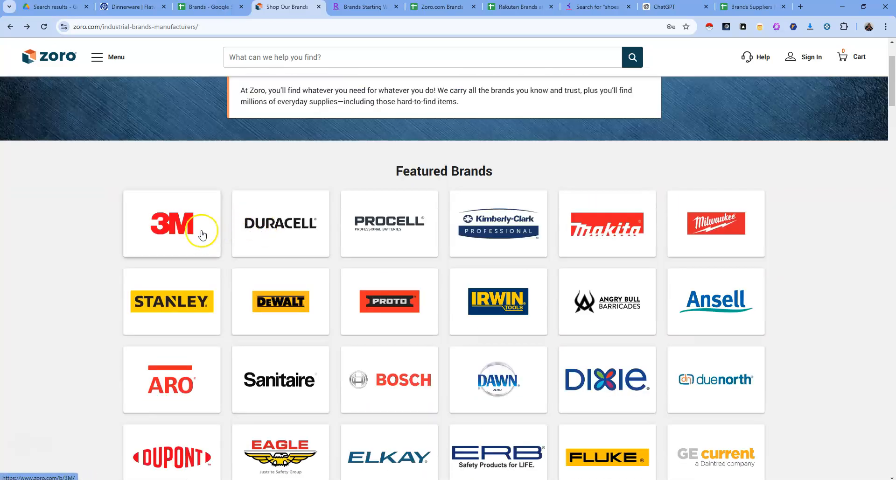
{"action": "scroll", "coordinate": [199, 230], "scroll_direction": "down", "scroll_amount": 13}
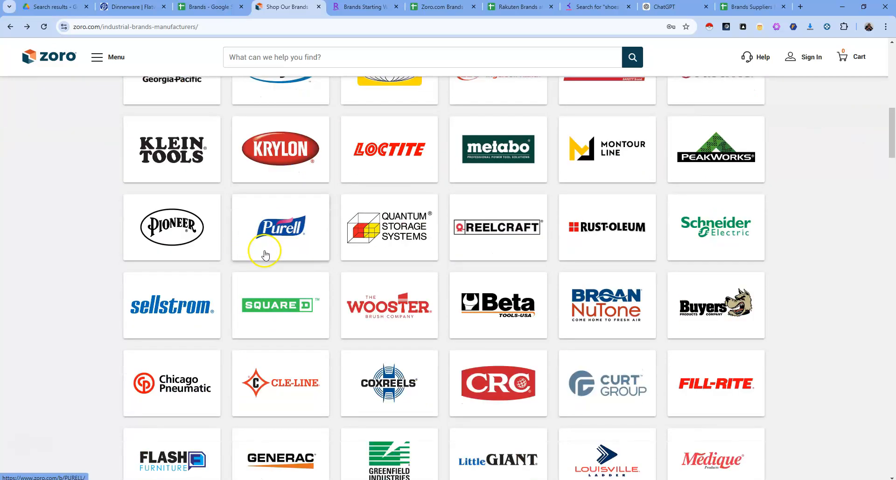
{"action": "scroll", "coordinate": [346, 256], "scroll_direction": "down", "scroll_amount": 6}
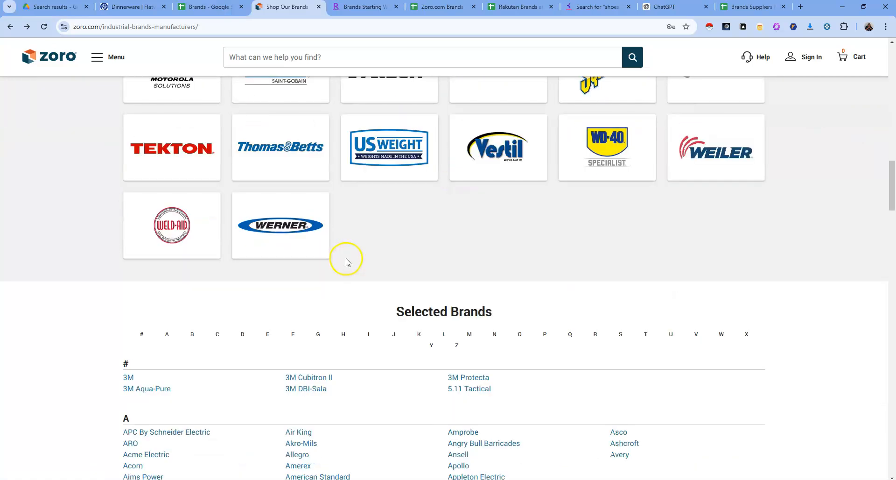
Step: Examine the alphabetical Selected Brands list on Zoro's Brands & Manufacturers page from the numeric section through the letter M
{"action": "scroll", "coordinate": [358, 241], "scroll_direction": "down", "scroll_amount": 4}
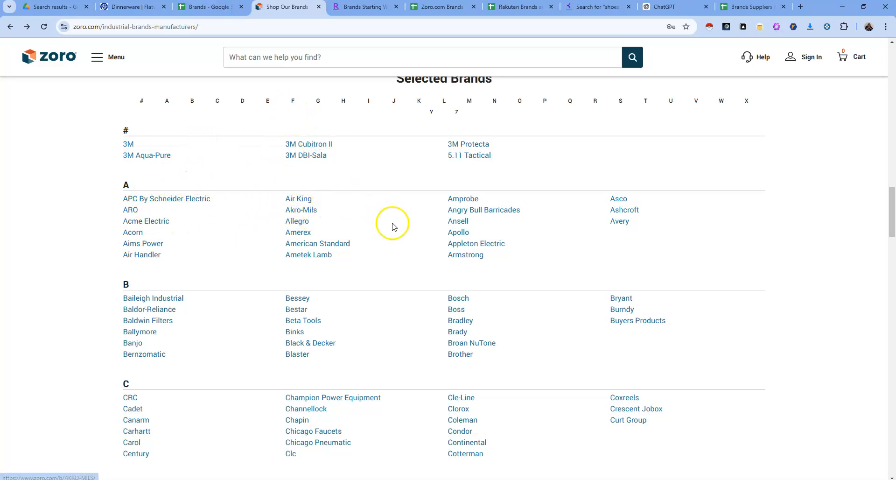
{"action": "scroll", "coordinate": [346, 270], "scroll_direction": "down", "scroll_amount": 7}
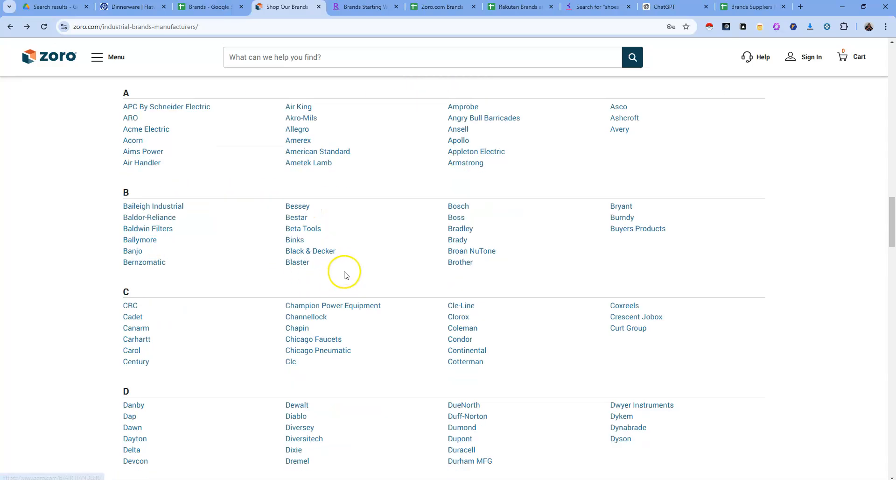
{"action": "scroll", "coordinate": [346, 271], "scroll_direction": "down", "scroll_amount": 10}
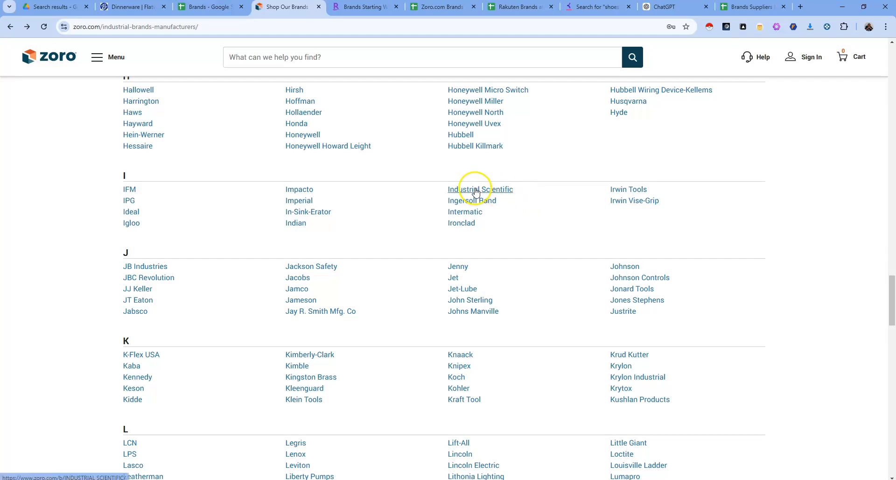
{"action": "scroll", "coordinate": [249, 355], "scroll_direction": "down", "scroll_amount": 3}
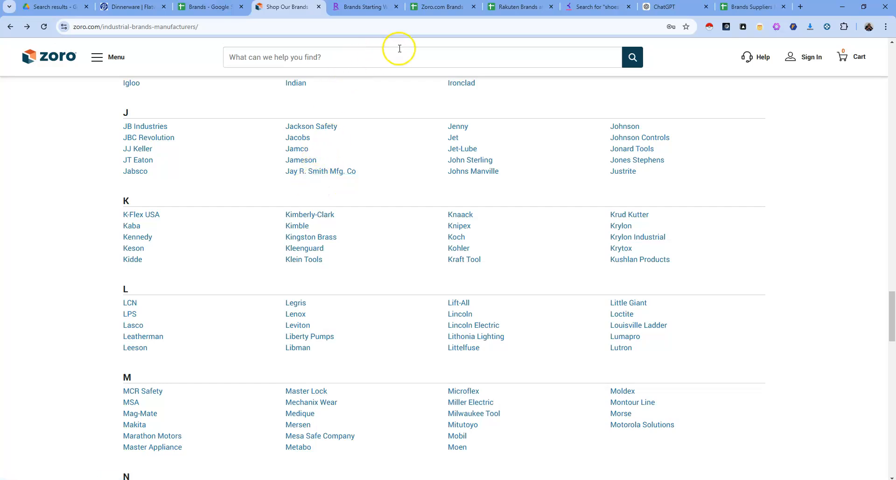
Step: Look through the Zoro.com Brands List spreadsheet and move its browser tab to the end of the row
{"action": "left_click", "coordinate": [427, 9]}
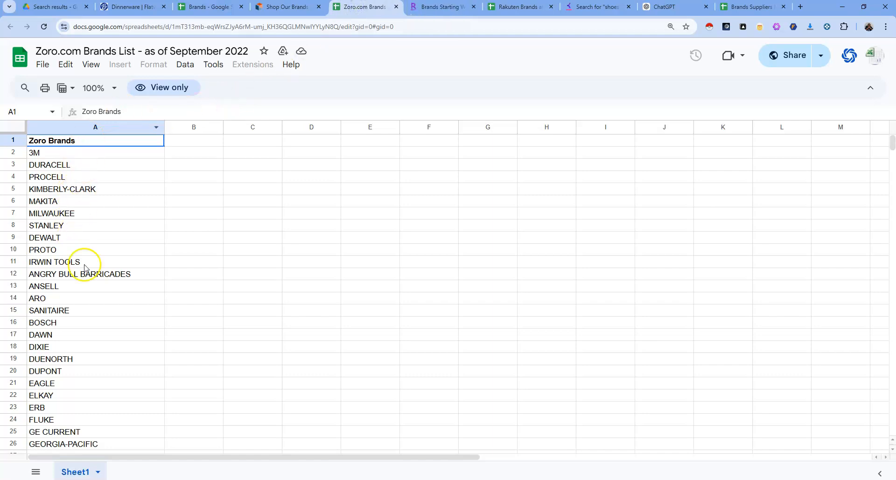
{"action": "scroll", "coordinate": [126, 305], "scroll_direction": "down", "scroll_amount": 20}
{"action": "scroll", "coordinate": [145, 313], "scroll_direction": "up", "scroll_amount": 12}
{"action": "scroll", "coordinate": [144, 316], "scroll_direction": "up", "scroll_amount": 18}
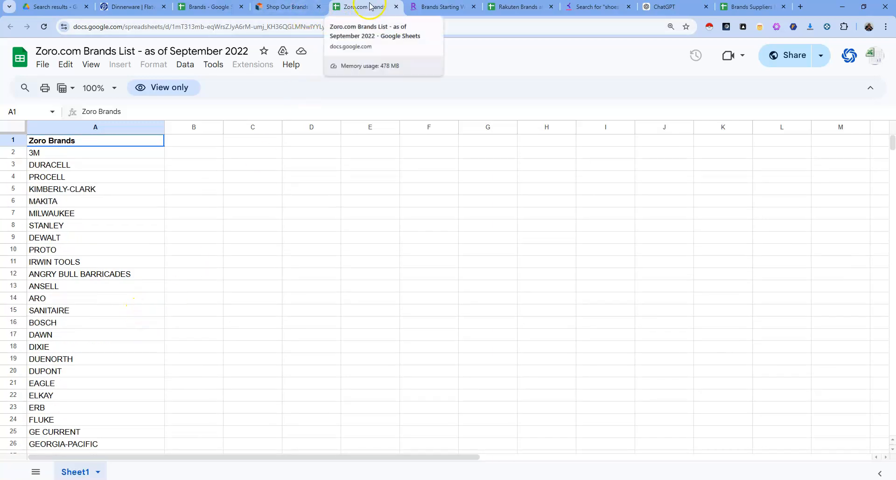
{"action": "left_click_drag", "start_coordinate": [369, 7], "coordinate": [755, 19]}
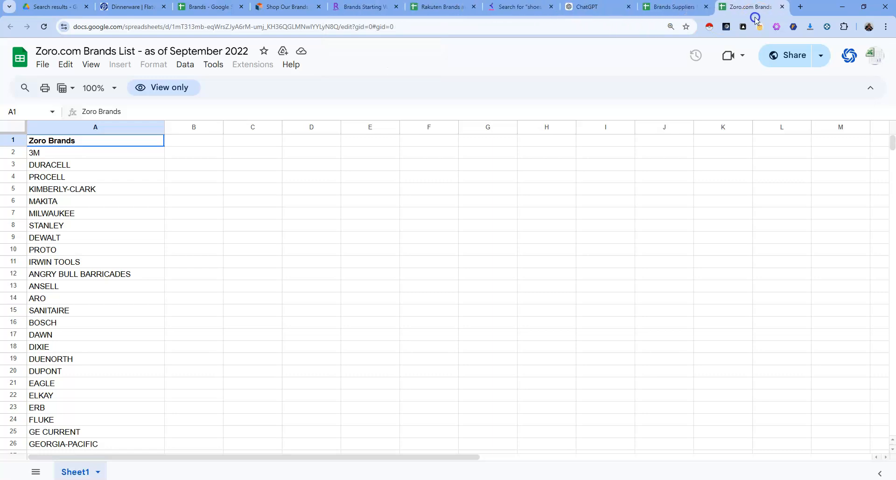
Step: Return to the beginning of Zoro's Brands & Manufacturers page and compare it with Rakuten's All Brands page
{"action": "left_click", "coordinate": [283, 10]}
{"action": "scroll", "coordinate": [267, 130], "scroll_direction": "up", "scroll_amount": 15}
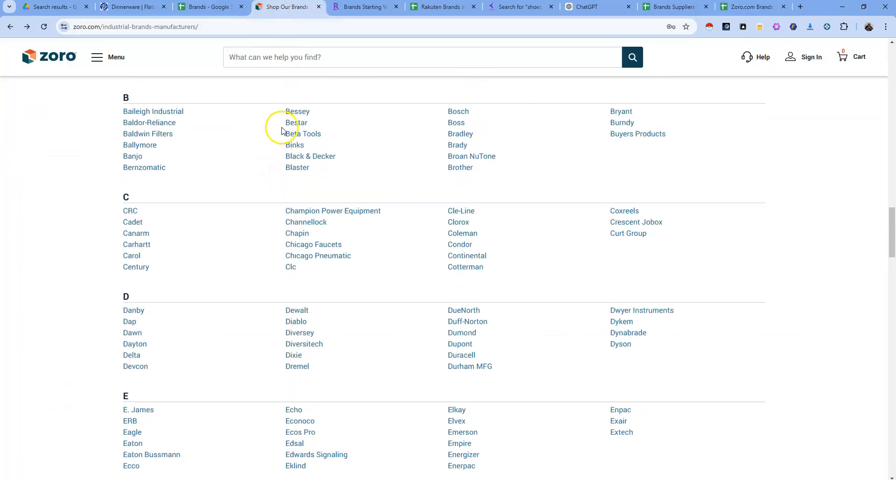
{"action": "scroll", "coordinate": [270, 180], "scroll_direction": "up", "scroll_amount": 10}
{"action": "scroll", "coordinate": [266, 134], "scroll_direction": "up", "scroll_amount": 20}
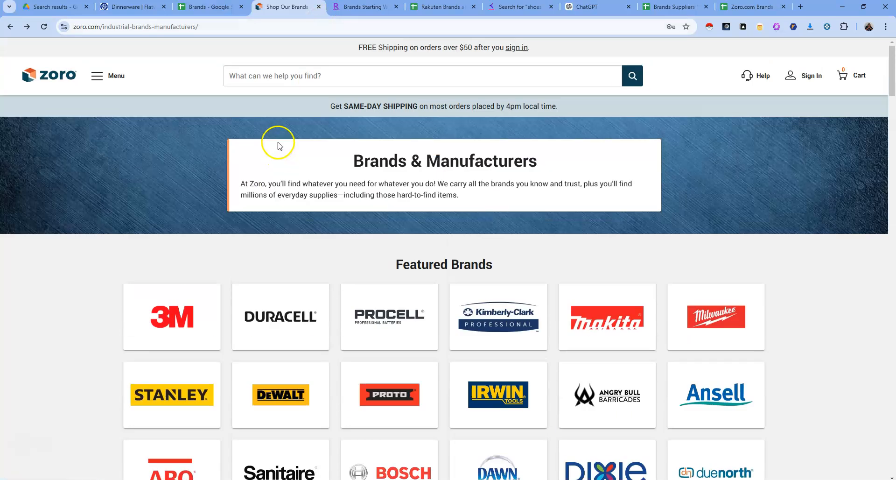
{"action": "left_click", "coordinate": [356, 13]}
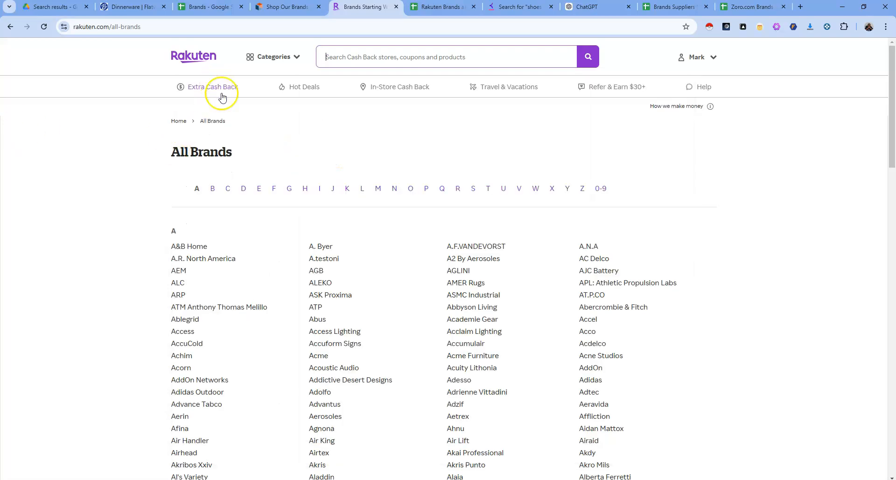
{"action": "left_click", "coordinate": [279, 9]}
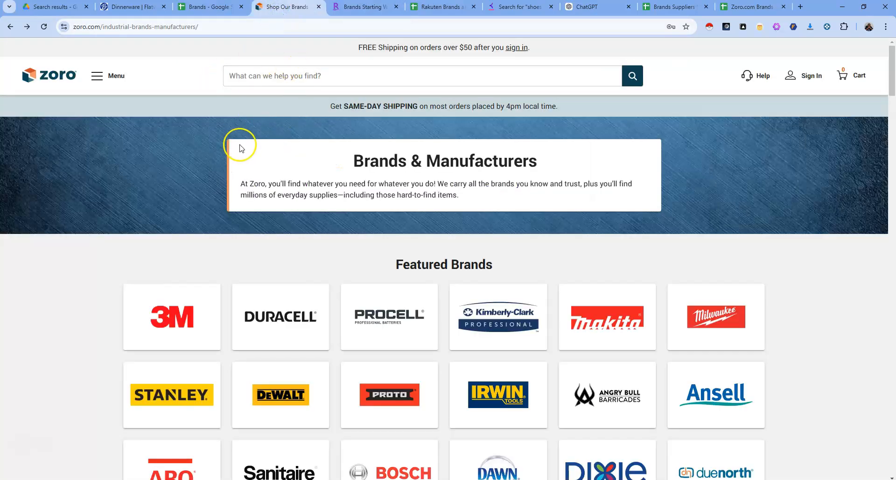
Step: Examine Rakuten's All Brands list for the letter A down to its end, along with the alphabetical index
{"action": "left_click", "coordinate": [345, 12]}
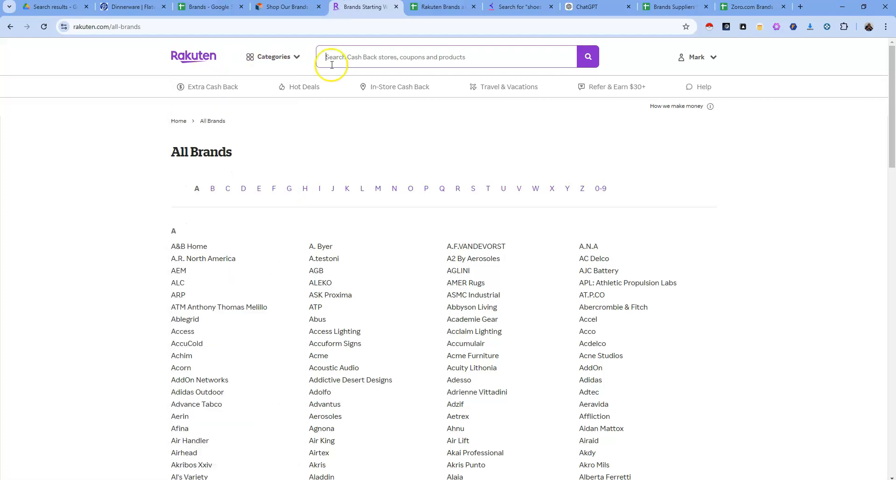
{"action": "scroll", "coordinate": [379, 248], "scroll_direction": "down", "scroll_amount": 4}
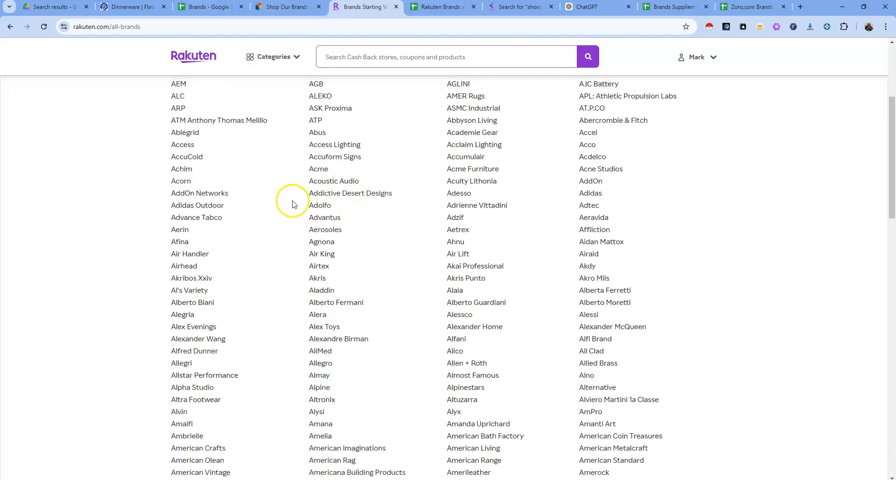
{"action": "scroll", "coordinate": [293, 205], "scroll_direction": "up", "scroll_amount": 4}
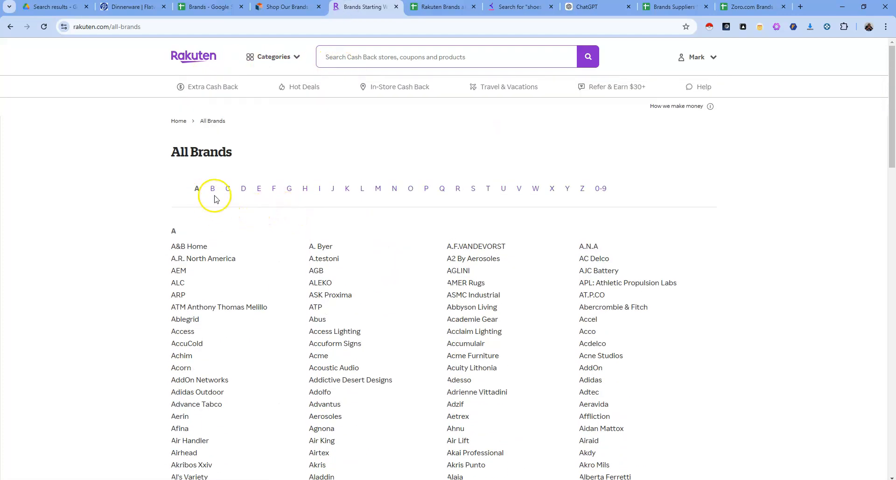
{"action": "scroll", "coordinate": [252, 228], "scroll_direction": "down", "scroll_amount": 5}
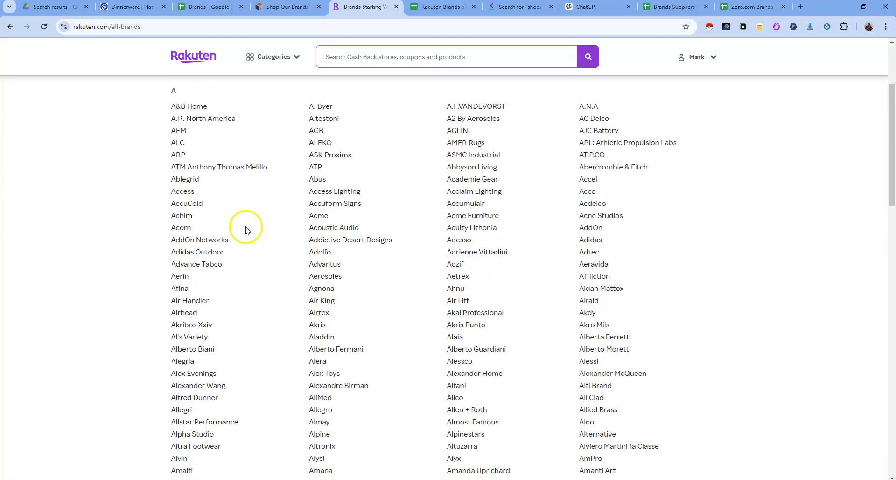
{"action": "scroll", "coordinate": [246, 231], "scroll_direction": "down", "scroll_amount": 1}
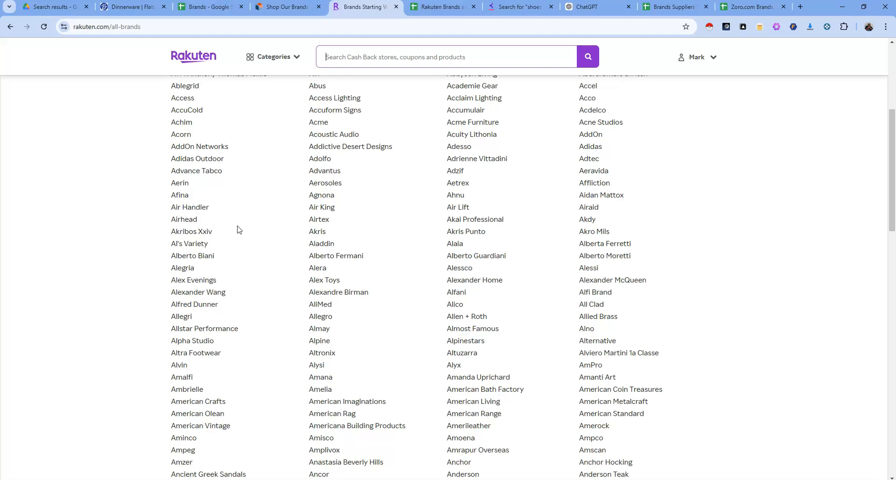
{"action": "scroll", "coordinate": [246, 227], "scroll_direction": "down", "scroll_amount": 15}
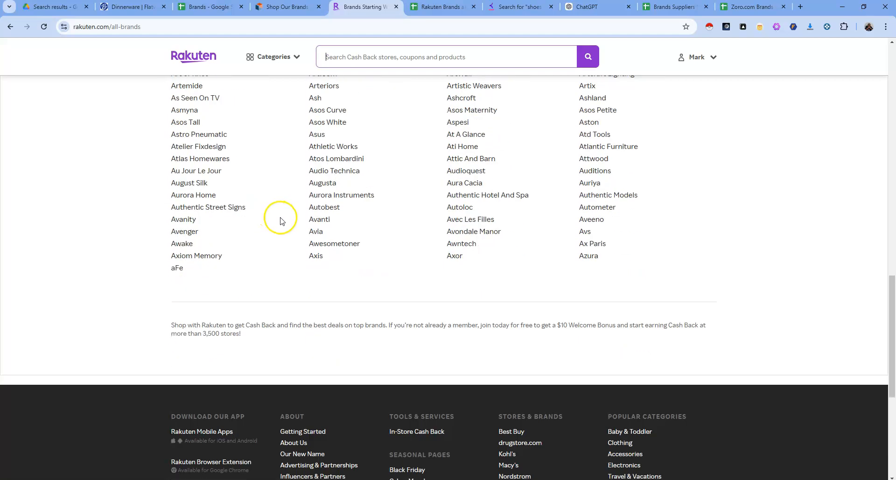
{"action": "scroll", "coordinate": [280, 221], "scroll_direction": "up", "scroll_amount": 20}
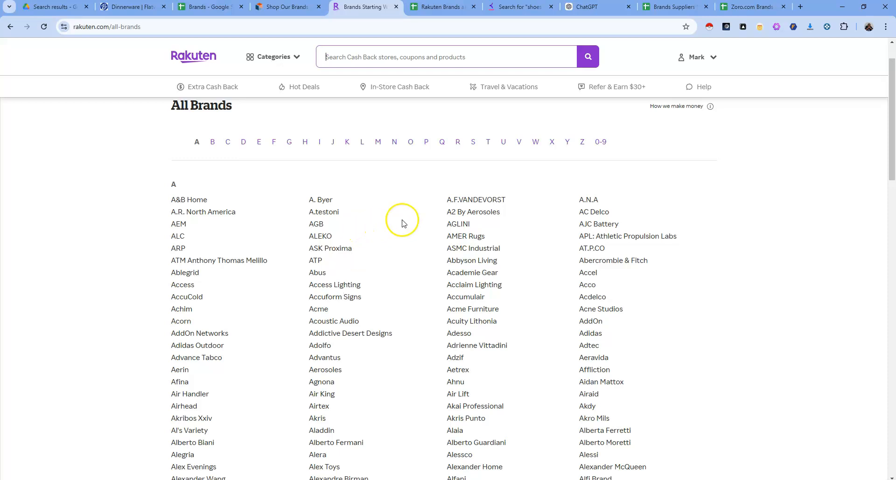
Step: Look through the Rakuten Suppliers sheet of the Rakuten Brands and Suppliers spreadsheet and move its browser tab to the end
{"action": "left_click", "coordinate": [424, 7]}
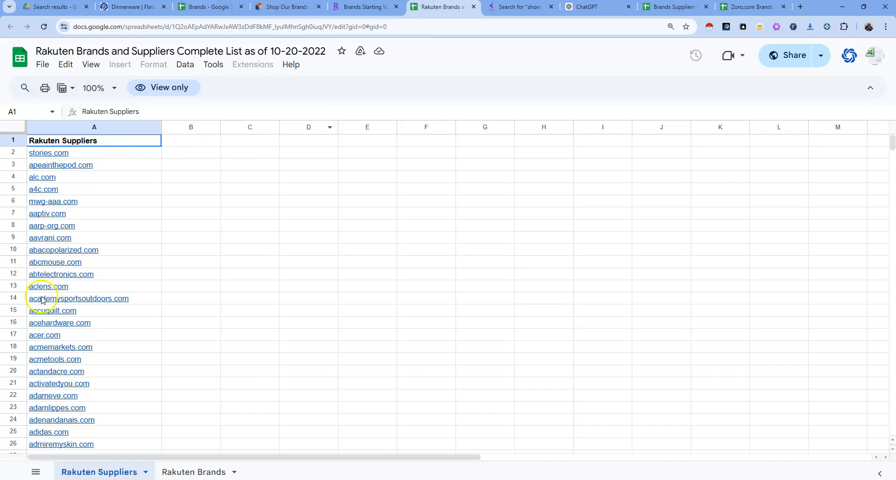
{"action": "scroll", "coordinate": [100, 352], "scroll_direction": "down", "scroll_amount": 13}
{"action": "scroll", "coordinate": [104, 348], "scroll_direction": "up", "scroll_amount": 13}
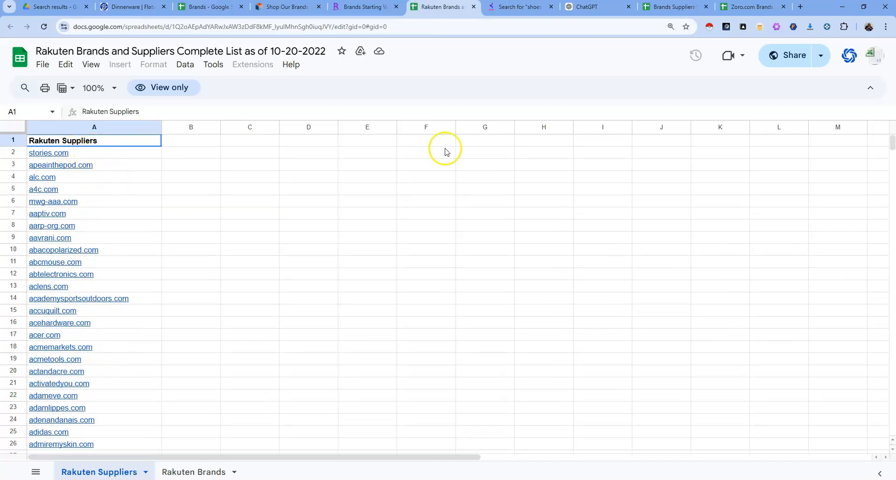
{"action": "left_click_drag", "start_coordinate": [444, 6], "coordinate": [730, 6]}
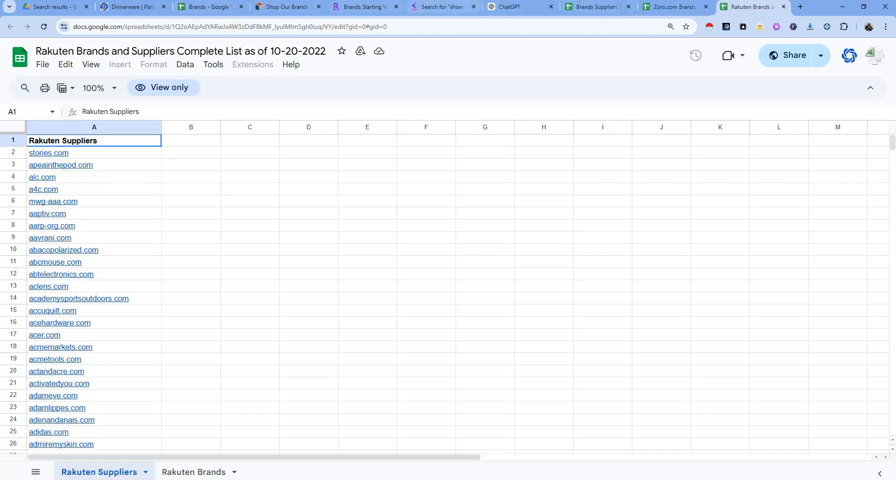
{"action": "left_click", "coordinate": [282, 7]}
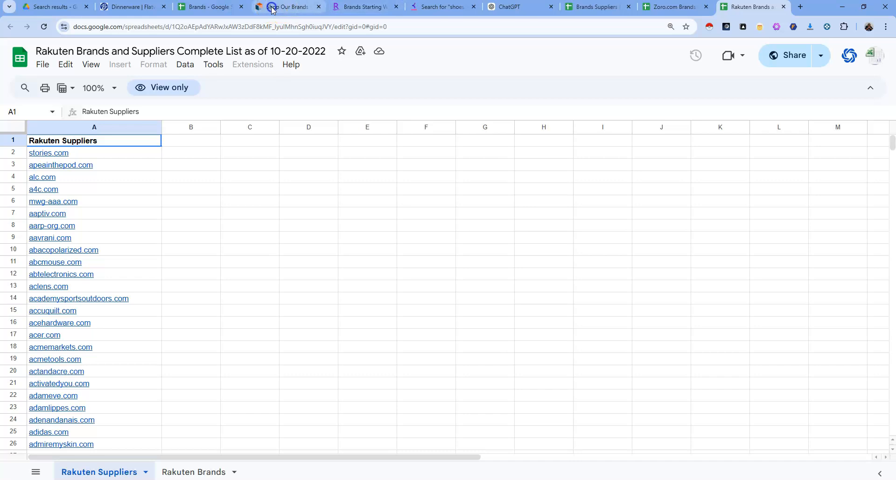
{"action": "left_click", "coordinate": [353, 8]}
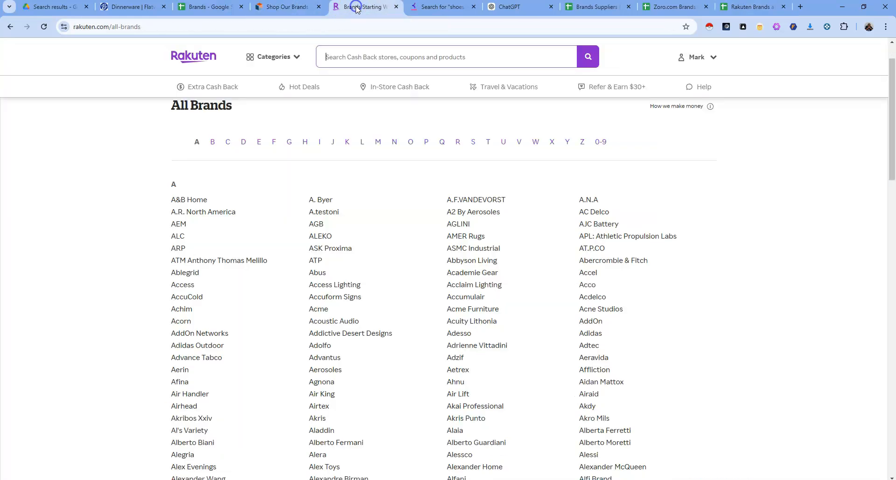
{"action": "left_click", "coordinate": [297, 8]}
{"action": "left_click", "coordinate": [366, 8]}
{"action": "left_click", "coordinate": [417, 10]}
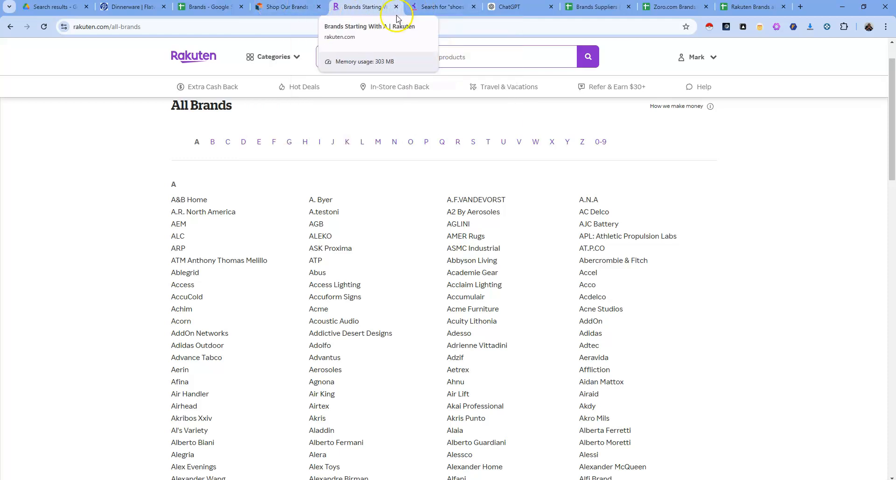
Step: Open the Brands Suppliers Matcher spreadsheet and examine the brands and their matched suppliers in the Brands Research List
{"action": "left_click", "coordinate": [595, 7]}
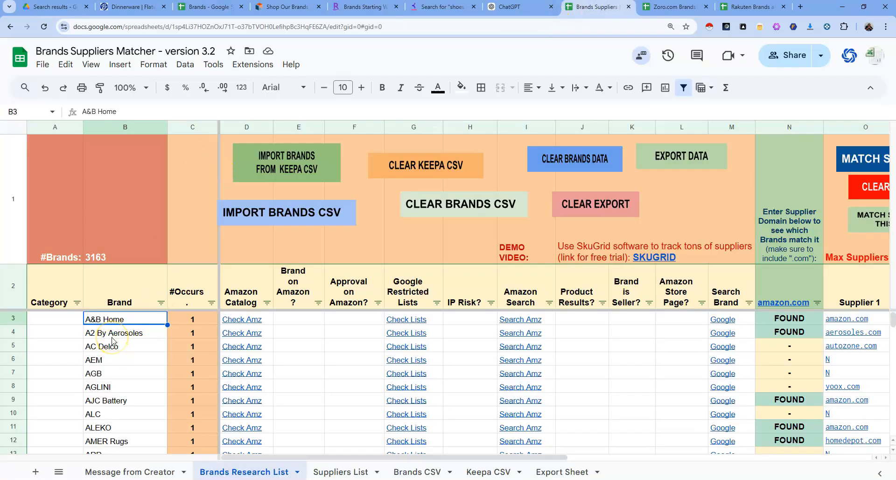
{"action": "key", "text": "ctrl+minus"}
{"action": "key", "text": "ctrl+minus"}
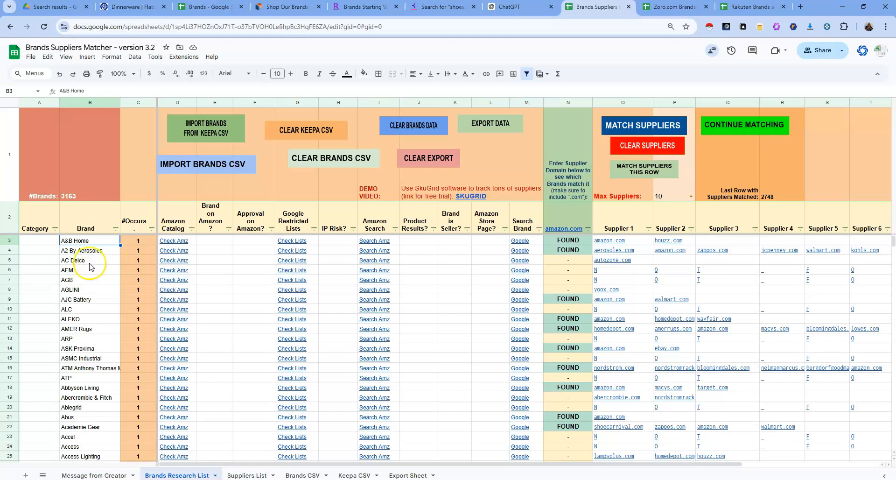
{"action": "mouse_move", "coordinate": [610, 241]}
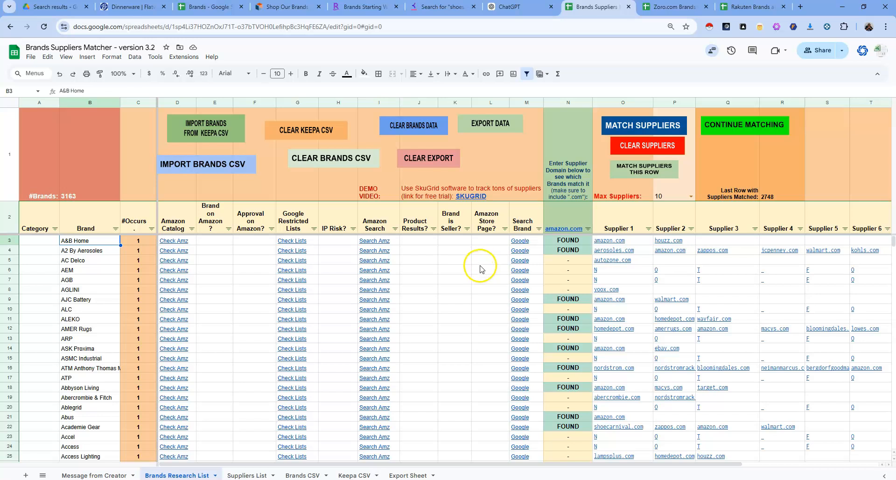
{"action": "mouse_move", "coordinate": [647, 249]}
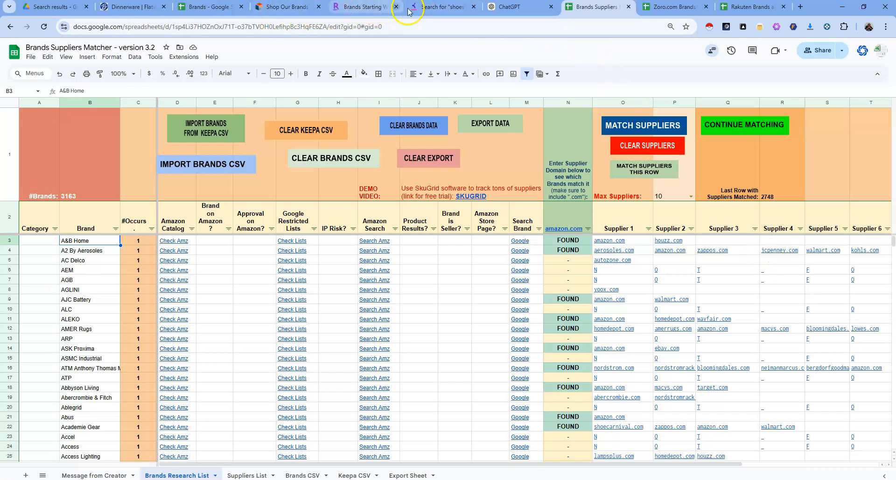
{"action": "left_click", "coordinate": [430, 12]}
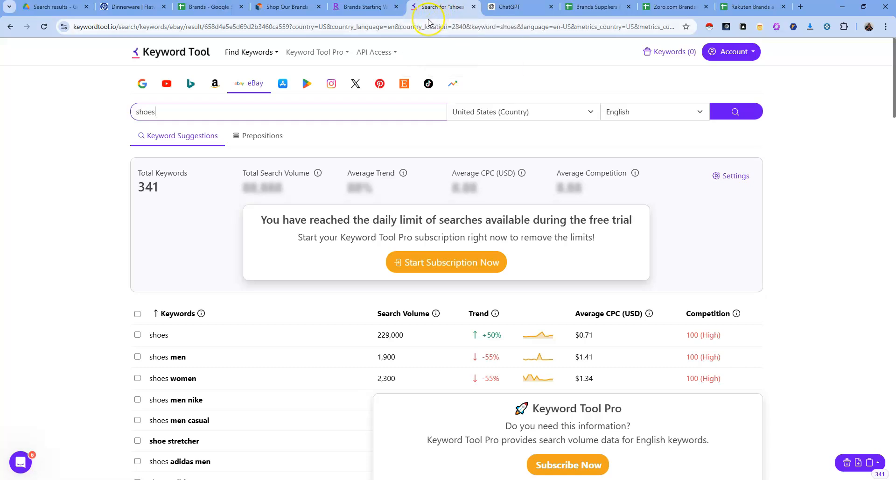
{"action": "left_click", "coordinate": [124, 8]}
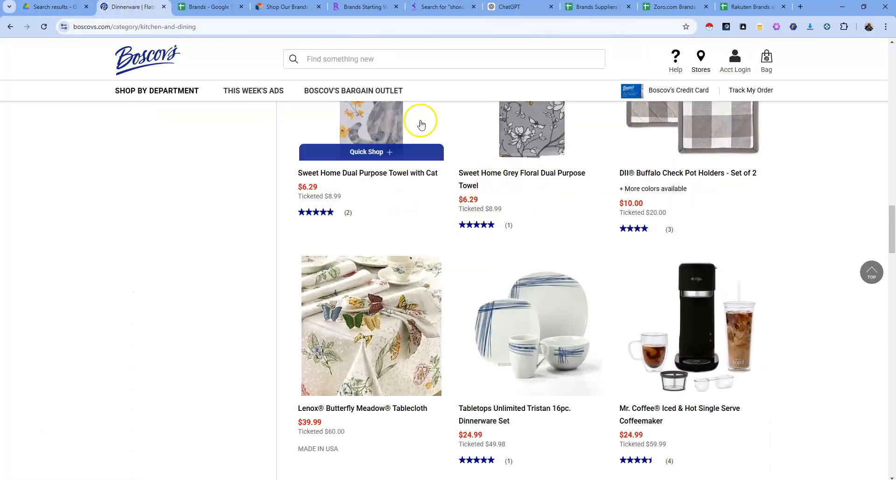
{"action": "left_click", "coordinate": [283, 9]}
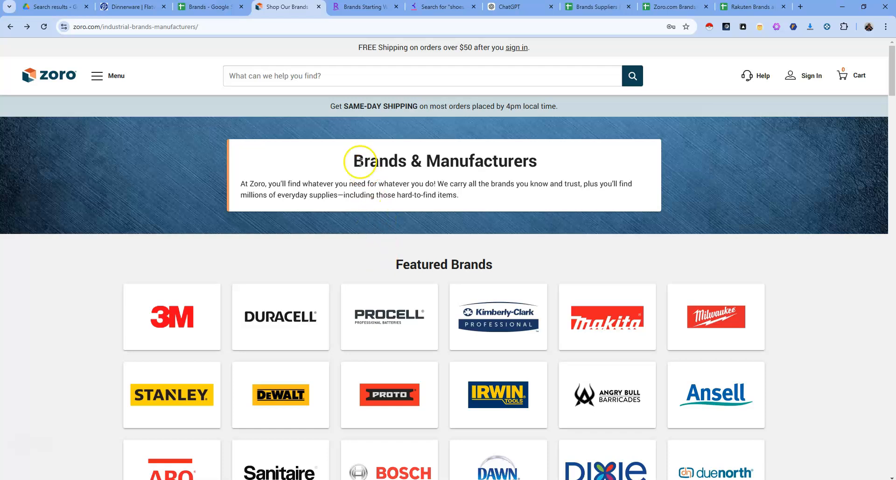
{"action": "left_click", "coordinate": [362, 7]}
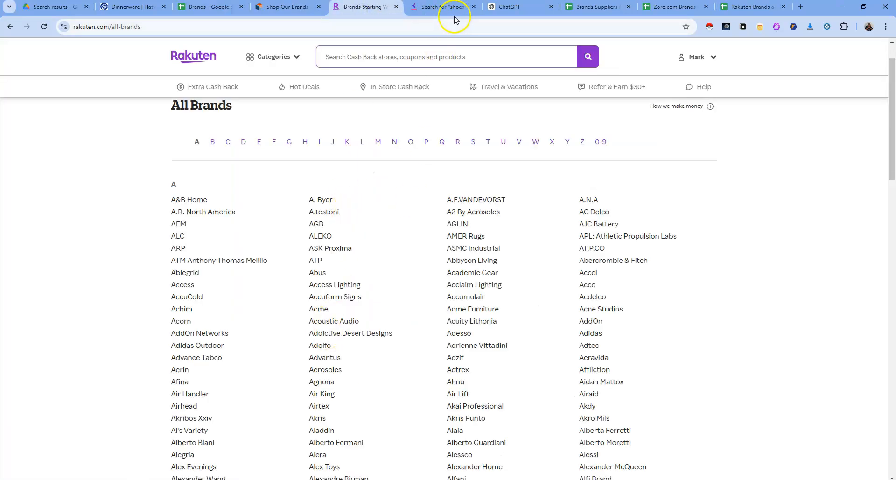
Step: Switch to Keyword Tool and change the keyword results for shoes from eBay to Amazon
{"action": "left_click", "coordinate": [437, 13]}
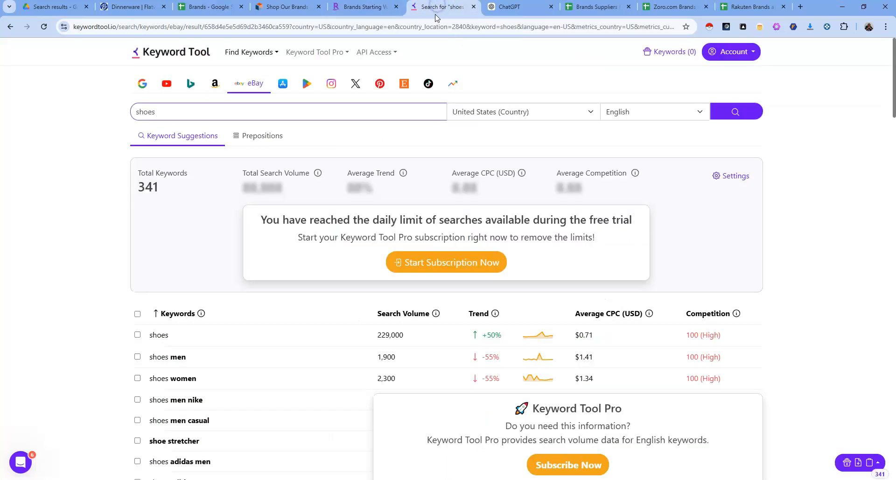
{"action": "left_click", "coordinate": [158, 114]}
{"action": "left_click", "coordinate": [235, 88]}
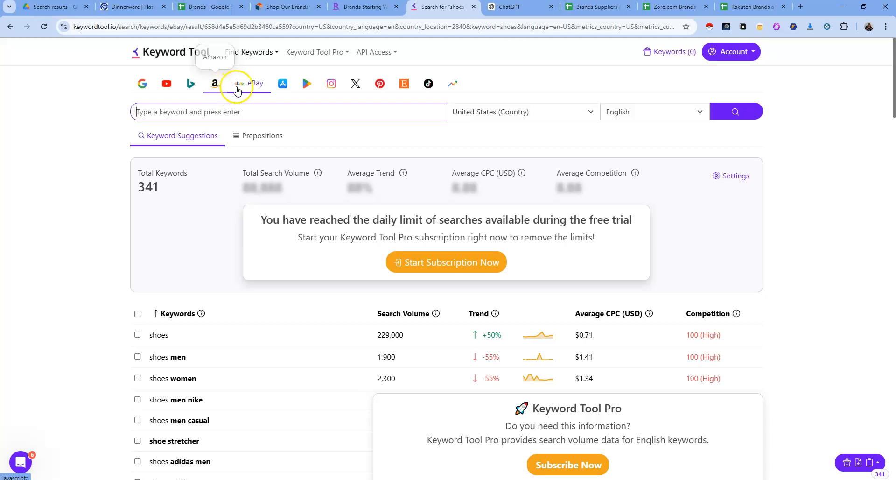
{"action": "left_click", "coordinate": [215, 89]}
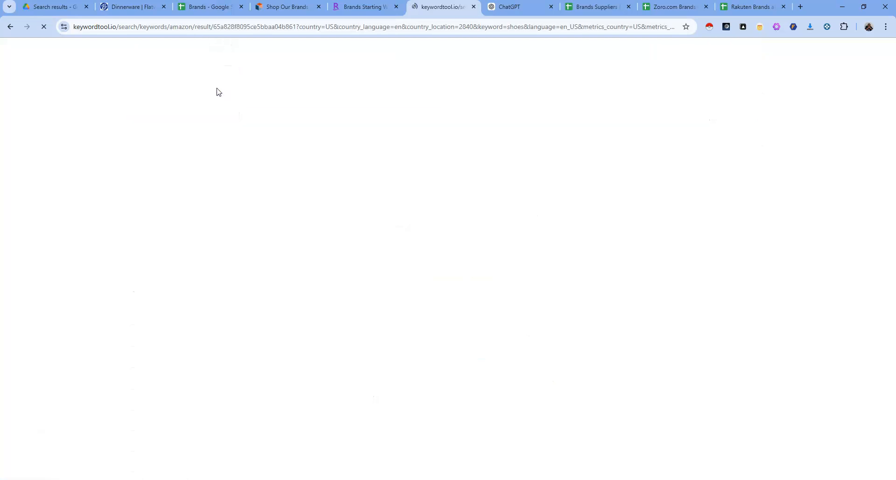
Step: Select the brand keywords nike shoes and adidas shoes men in the Amazon results for shoes
{"action": "left_click", "coordinate": [246, 112]}
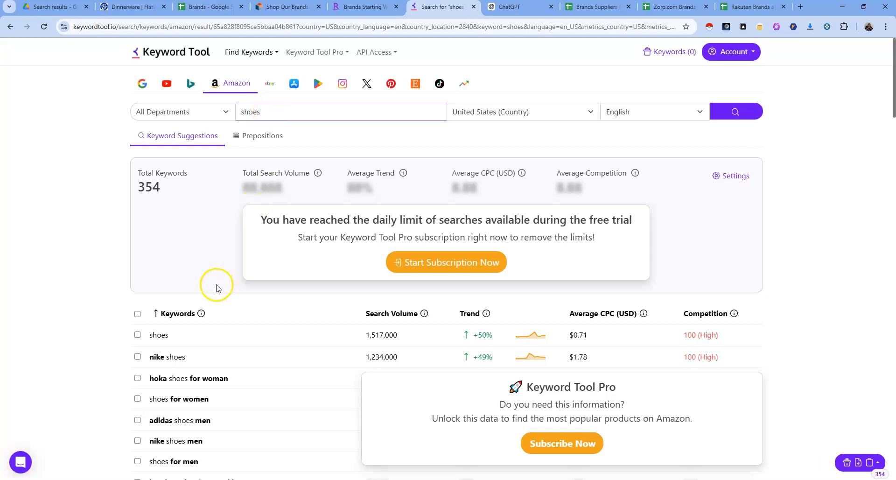
{"action": "scroll", "coordinate": [226, 312], "scroll_direction": "down", "scroll_amount": 2}
{"action": "scroll", "coordinate": [229, 299], "scroll_direction": "down", "scroll_amount": 2}
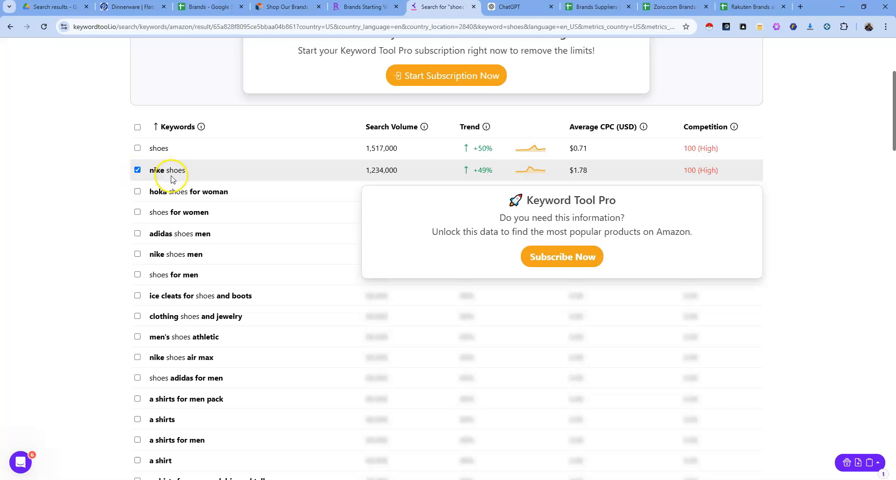
{"action": "left_click", "coordinate": [137, 233]}
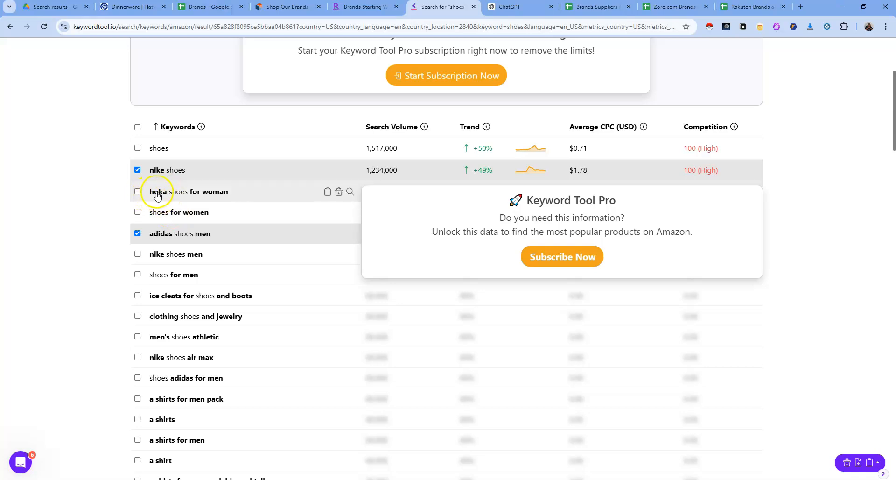
Step: Look through the loaded Amazon keyword suggestions for shoes, down to the end of the list, for brand names
{"action": "scroll", "coordinate": [164, 195], "scroll_direction": "down", "scroll_amount": 3}
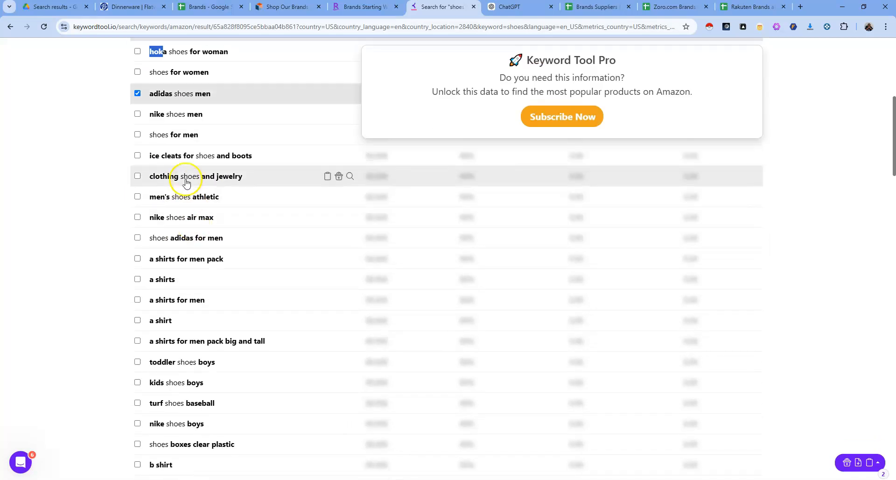
{"action": "scroll", "coordinate": [196, 210], "scroll_direction": "down", "scroll_amount": 5}
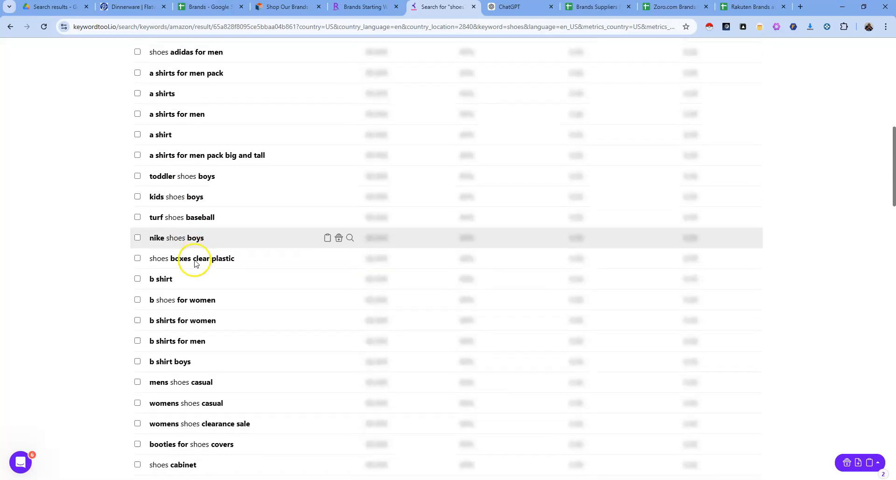
{"action": "scroll", "coordinate": [201, 215], "scroll_direction": "down", "scroll_amount": 3}
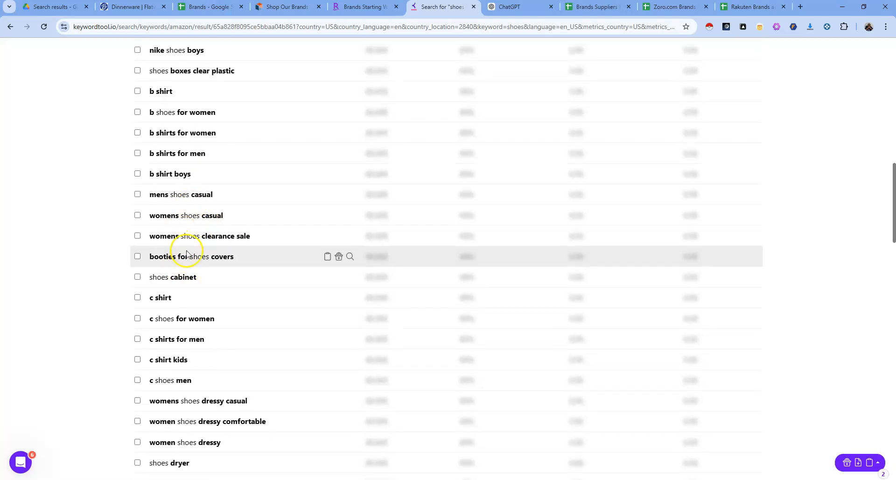
{"action": "scroll", "coordinate": [189, 243], "scroll_direction": "down", "scroll_amount": 1}
{"action": "scroll", "coordinate": [191, 236], "scroll_direction": "down", "scroll_amount": 9}
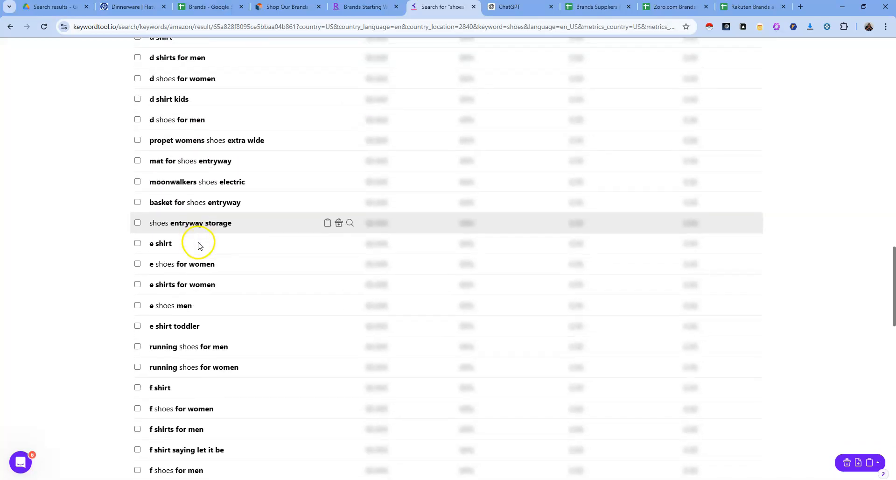
{"action": "scroll", "coordinate": [201, 232], "scroll_direction": "down", "scroll_amount": 9}
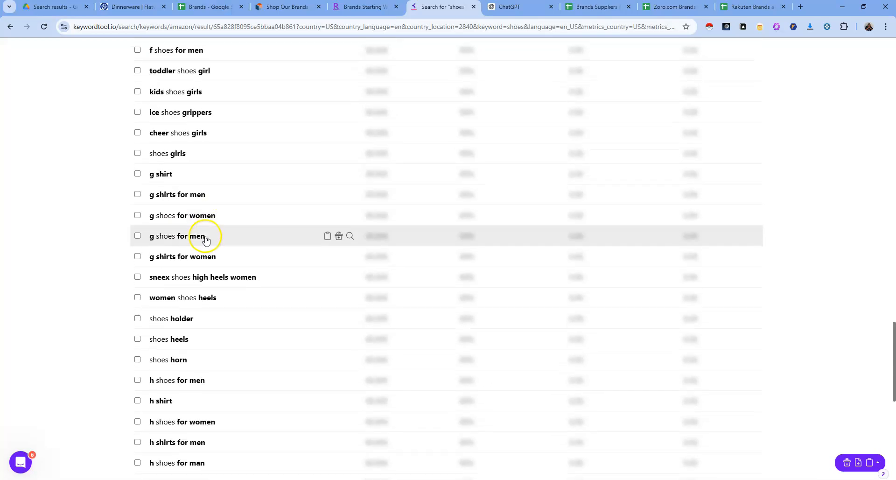
{"action": "scroll", "coordinate": [204, 251], "scroll_direction": "down", "scroll_amount": 10}
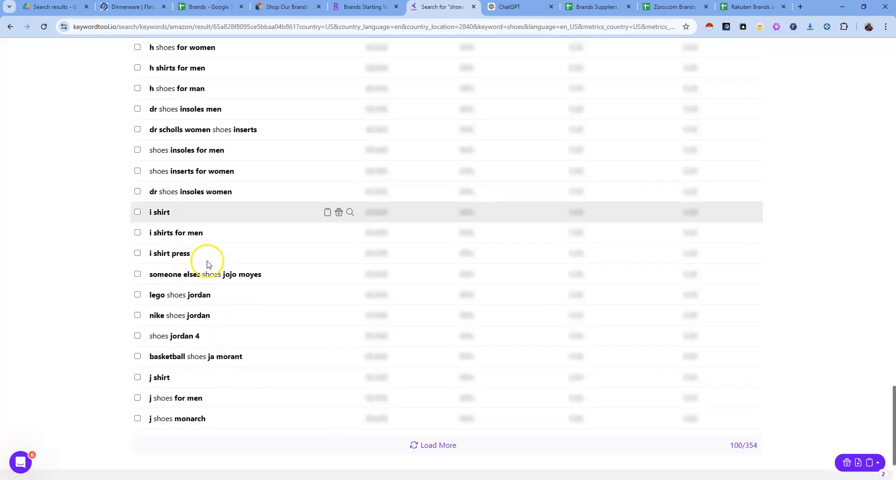
{"action": "scroll", "coordinate": [207, 264], "scroll_direction": "up", "scroll_amount": 20}
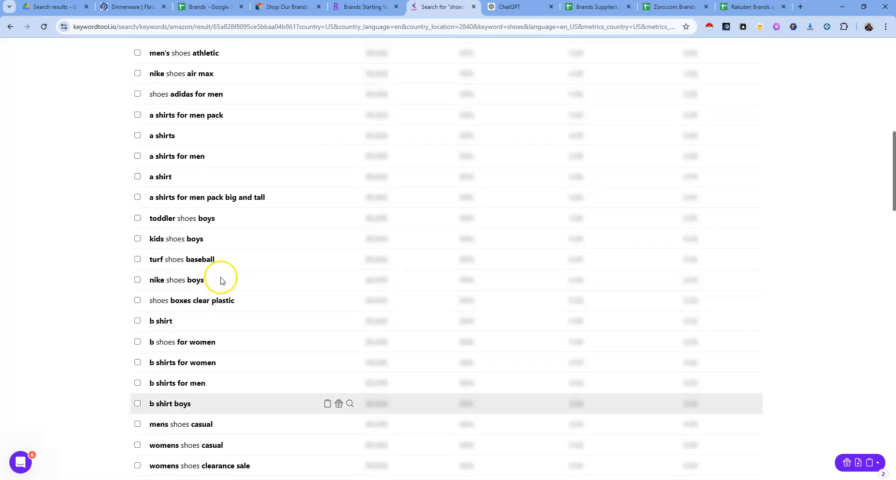
Step: Change the keyword results for shoes to eBay and select the keywords shoes adidas and shoes asics men
{"action": "left_click", "coordinate": [270, 84]}
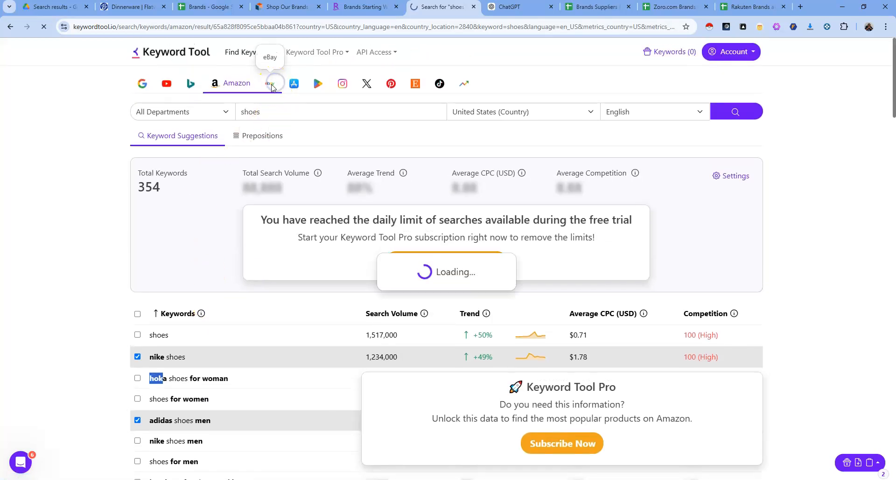
{"action": "left_click", "coordinate": [187, 112]}
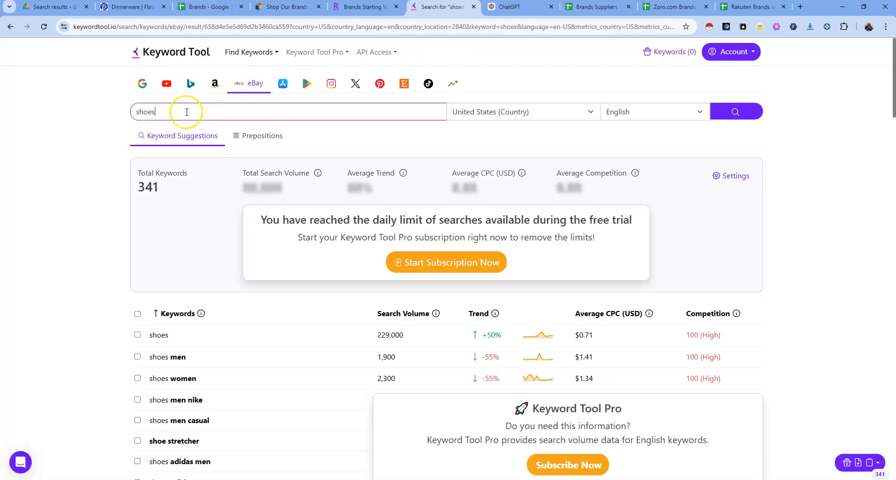
{"action": "scroll", "coordinate": [205, 219], "scroll_direction": "down", "scroll_amount": 3}
{"action": "scroll", "coordinate": [213, 224], "scroll_direction": "down", "scroll_amount": 3}
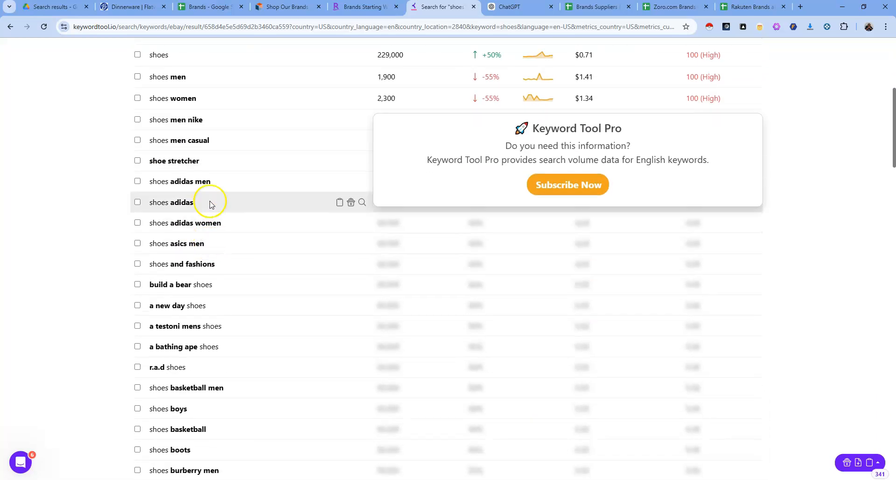
{"action": "left_click", "coordinate": [138, 202]}
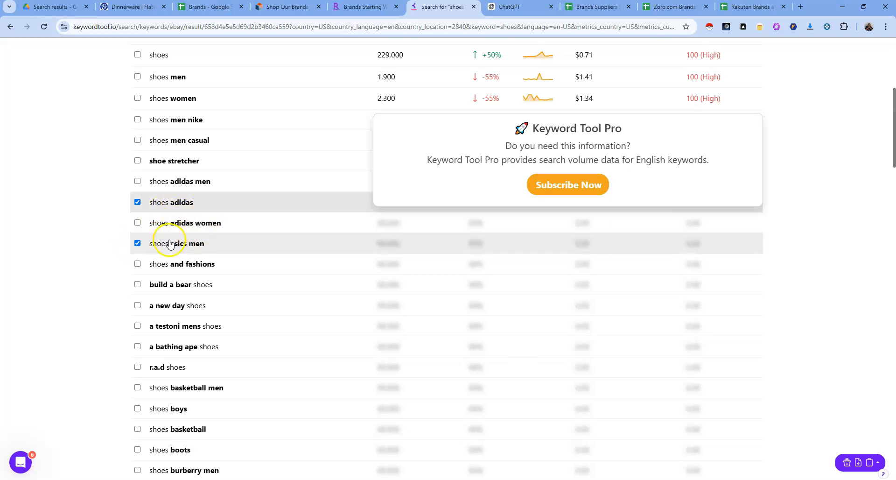
Step: Select the eBay keywords ariat womens shoes size 9b, ferragamo shoes women 7.5 b, ferragamo shoes women 9b and b.o.c. shoes womens
{"action": "scroll", "coordinate": [182, 242], "scroll_direction": "down", "scroll_amount": 3}
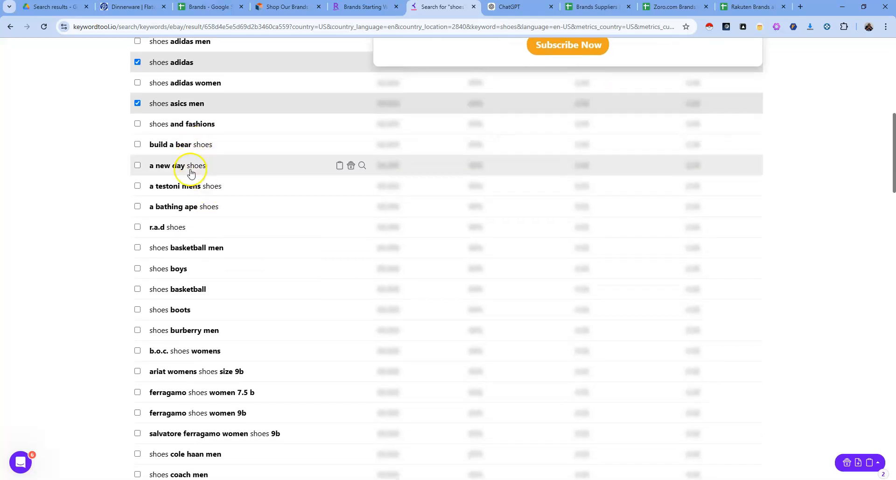
{"action": "scroll", "coordinate": [205, 178], "scroll_direction": "down", "scroll_amount": 2}
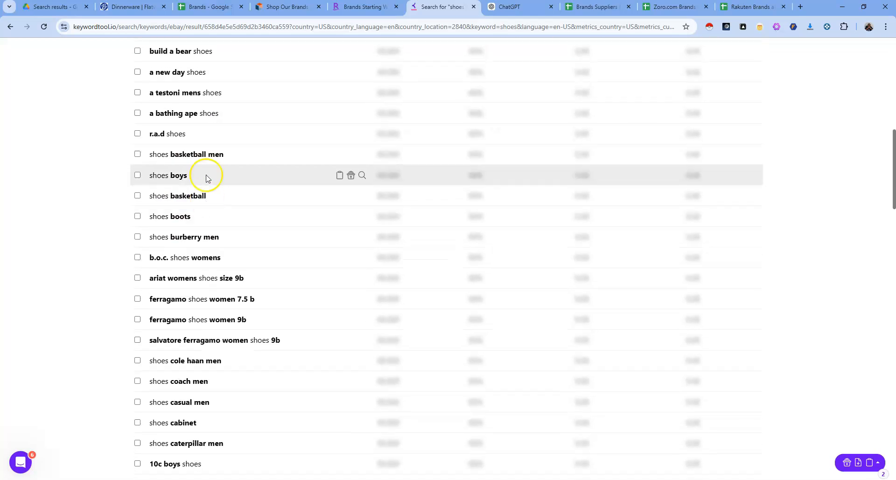
{"action": "scroll", "coordinate": [202, 169], "scroll_direction": "down", "scroll_amount": 1}
{"action": "scroll", "coordinate": [204, 175], "scroll_direction": "down", "scroll_amount": 1}
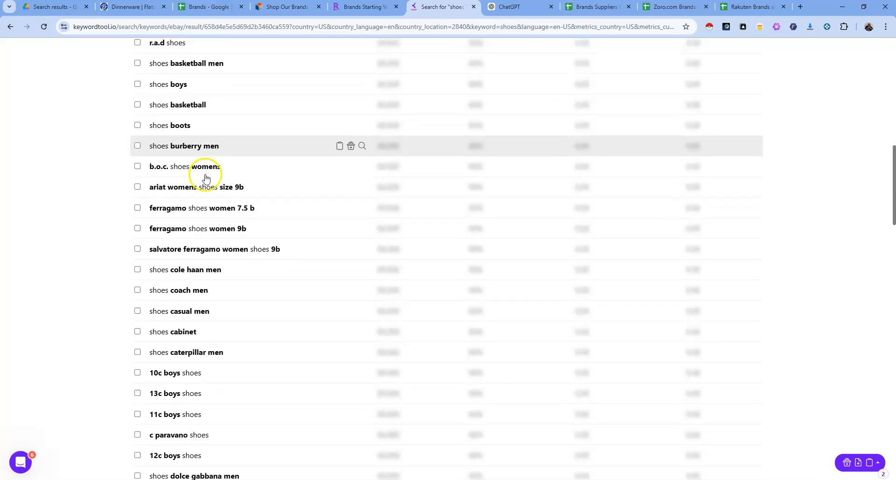
{"action": "left_click", "coordinate": [137, 206]}
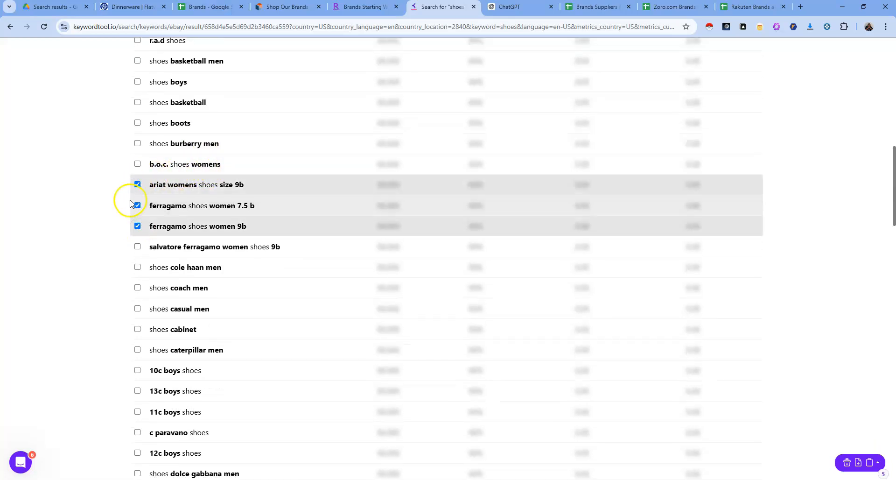
{"action": "left_click", "coordinate": [137, 164]}
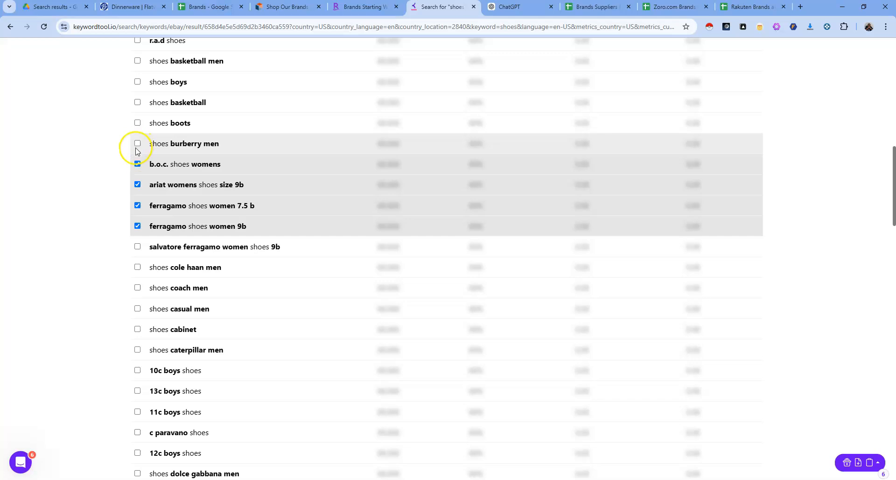
Step: Add the eBay keywords shoes adidas men, shoes men nike and salvatore ferragamo women shoes 9b to the selection
{"action": "scroll", "coordinate": [135, 147], "scroll_direction": "up", "scroll_amount": 10}
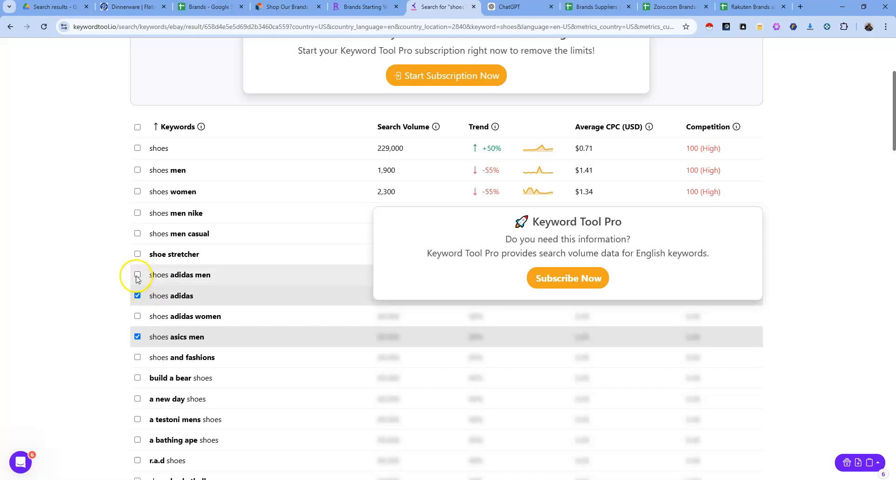
{"action": "left_click", "coordinate": [137, 213]}
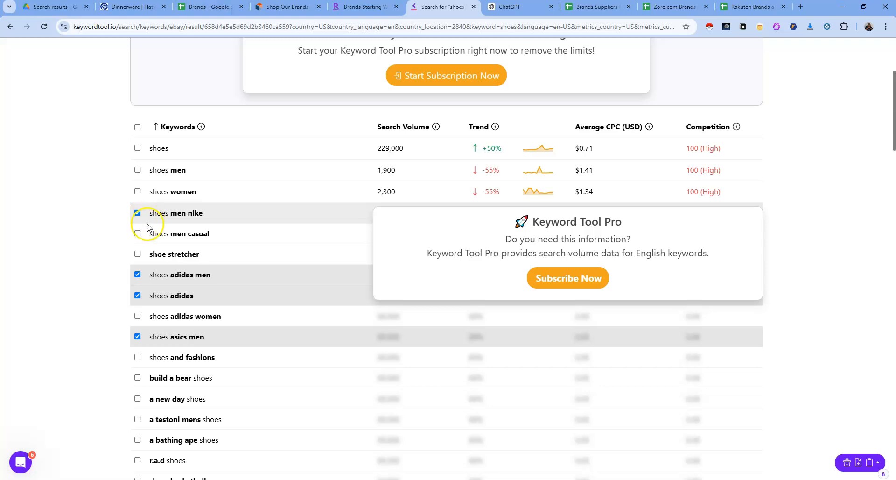
{"action": "scroll", "coordinate": [168, 266], "scroll_direction": "down", "scroll_amount": 7}
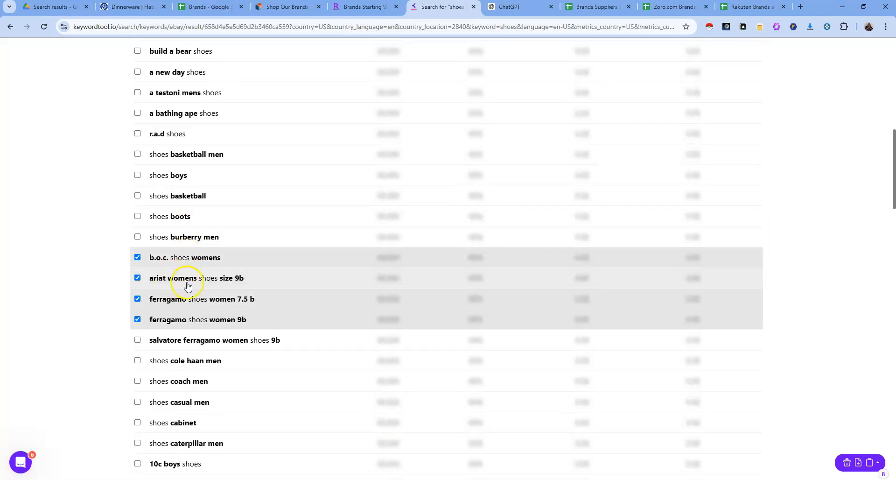
{"action": "scroll", "coordinate": [226, 236], "scroll_direction": "down", "scroll_amount": 2}
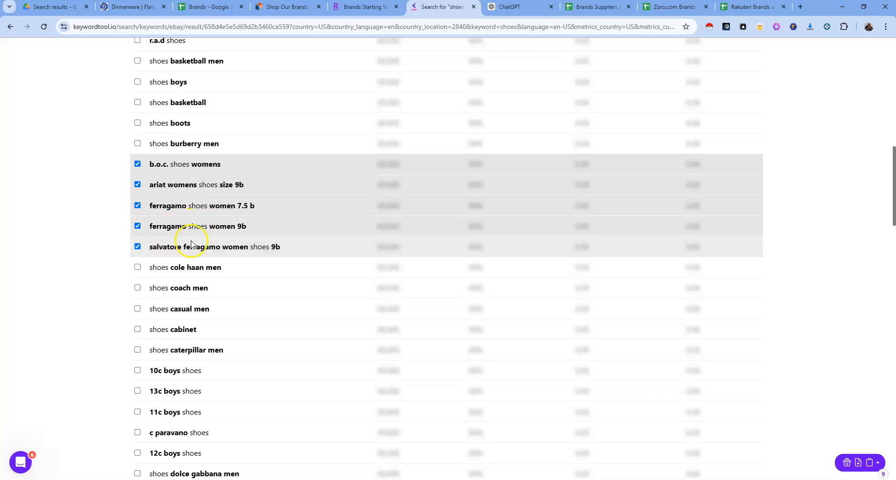
Step: Select the eBay keywords shoes dolce gabbana men, kat von d shoes and dunham men's shoes 4e
{"action": "scroll", "coordinate": [192, 243], "scroll_direction": "down", "scroll_amount": 3}
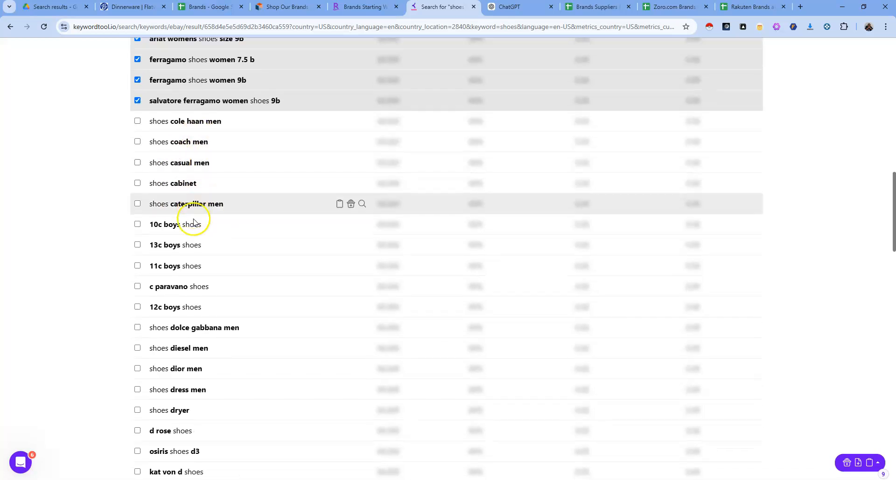
{"action": "scroll", "coordinate": [194, 223], "scroll_direction": "down", "scroll_amount": 1}
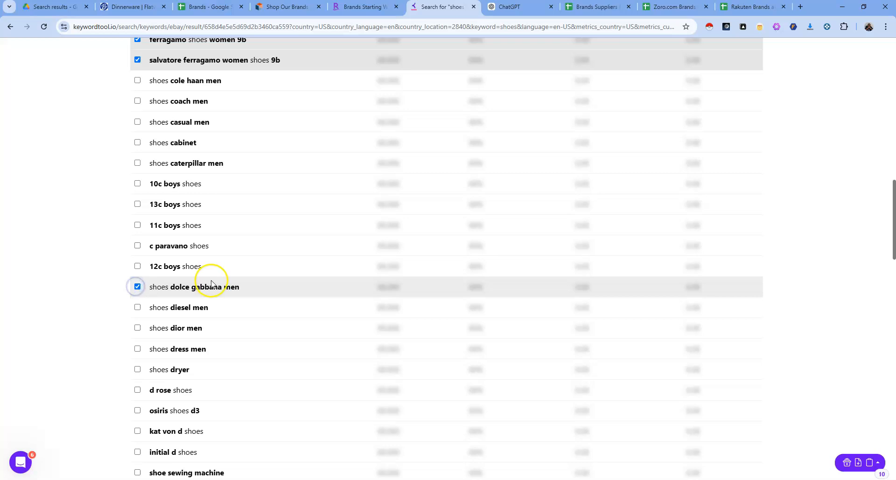
{"action": "scroll", "coordinate": [258, 225], "scroll_direction": "down", "scroll_amount": 2}
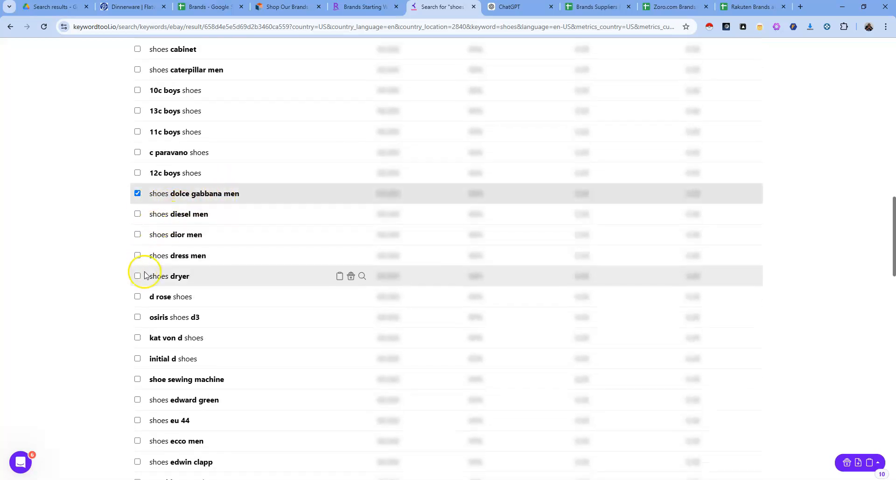
{"action": "scroll", "coordinate": [162, 233], "scroll_direction": "down", "scroll_amount": 2}
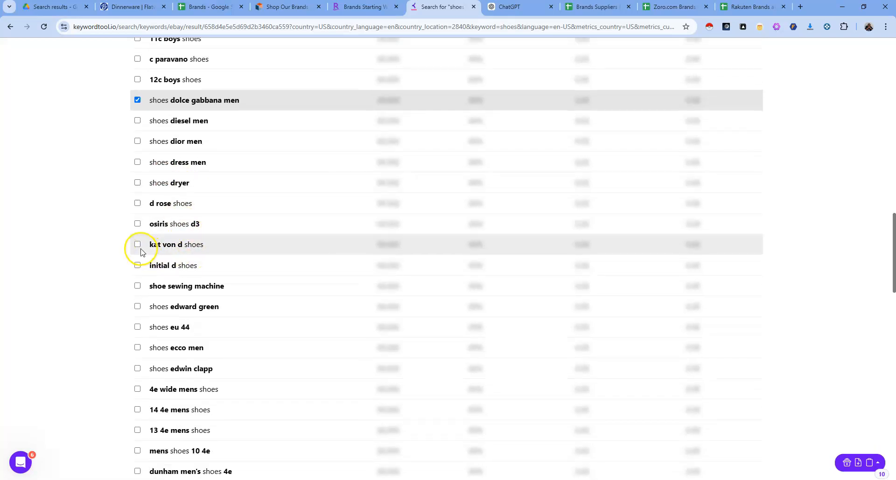
{"action": "scroll", "coordinate": [192, 247], "scroll_direction": "down", "scroll_amount": 4}
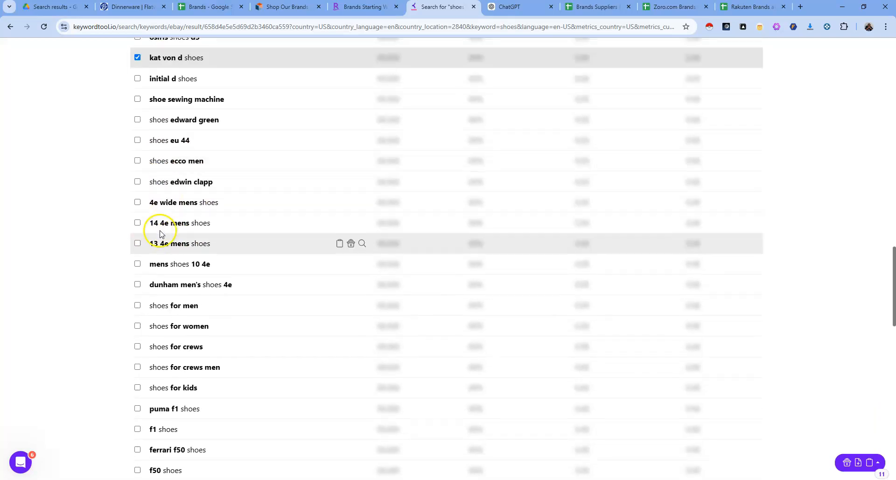
{"action": "scroll", "coordinate": [168, 261], "scroll_direction": "down", "scroll_amount": 2}
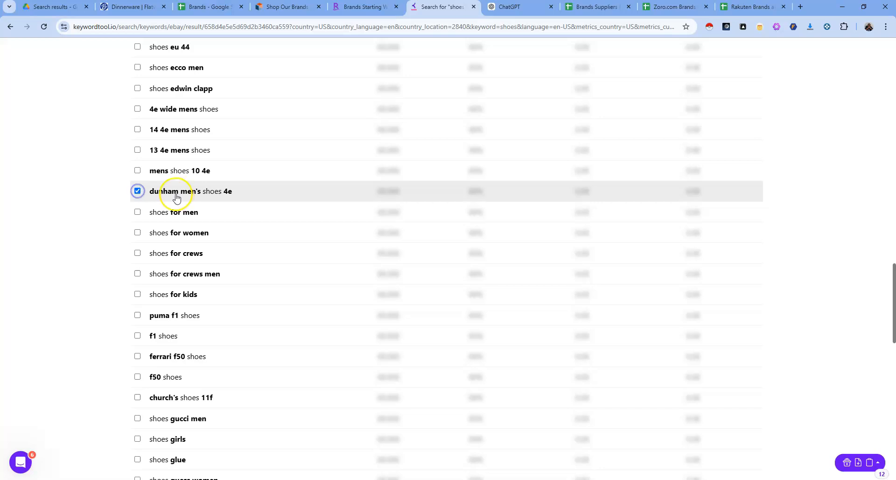
Step: Select the eBay keywords puma f1 shoes and ferrari f50 shoes
{"action": "scroll", "coordinate": [167, 197], "scroll_direction": "down", "scroll_amount": 3}
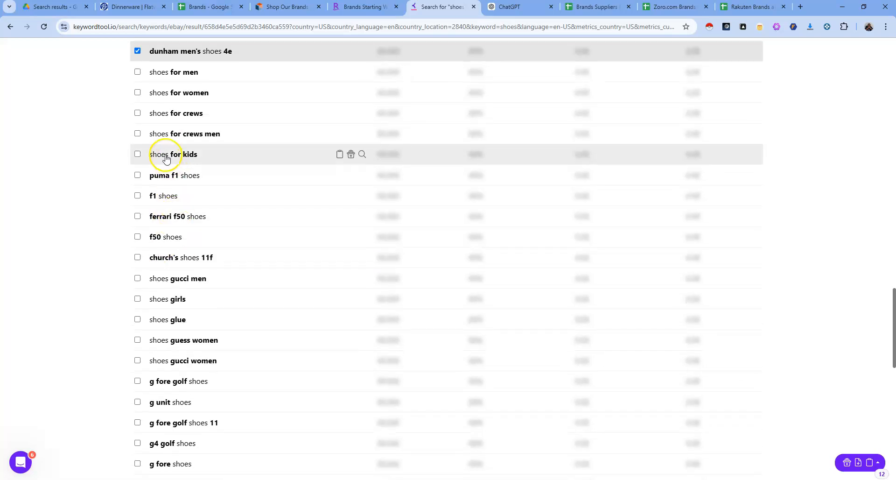
{"action": "left_click", "coordinate": [137, 175]}
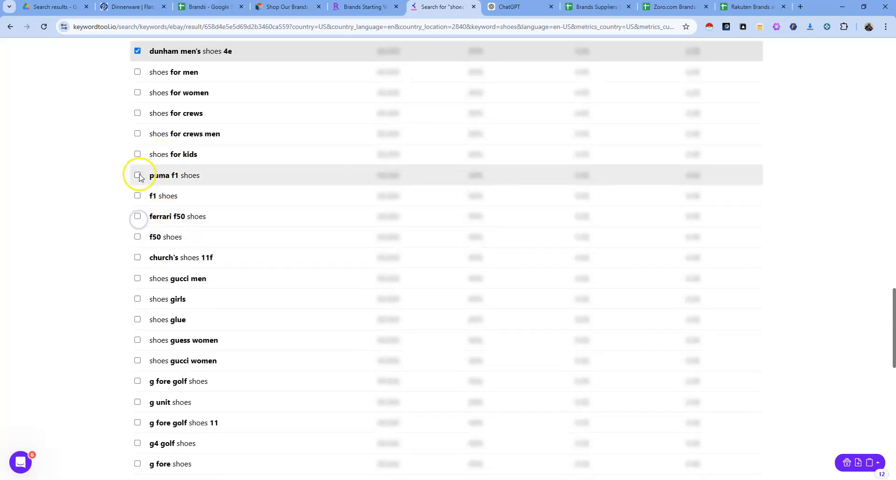
{"action": "left_click", "coordinate": [138, 217]}
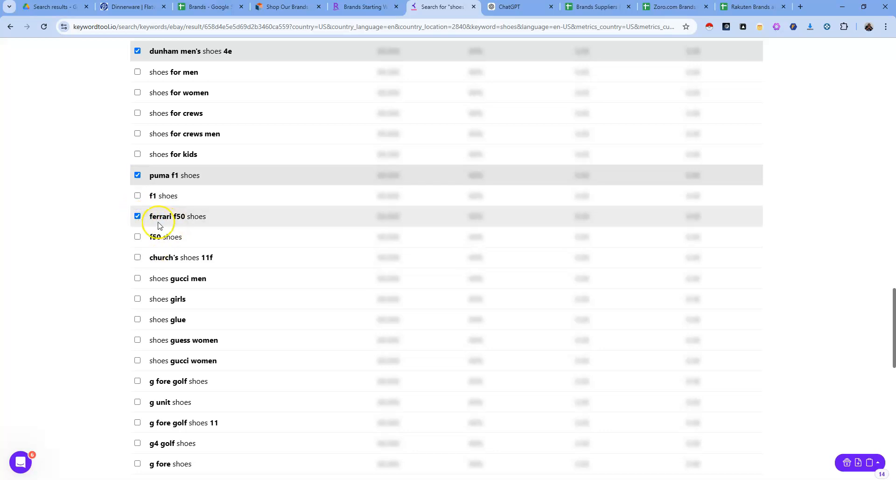
Step: Select all the eBay keyword suggestions for shoes at once, instead of only the individually chosen ones
{"action": "scroll", "coordinate": [177, 267], "scroll_direction": "down", "scroll_amount": 2}
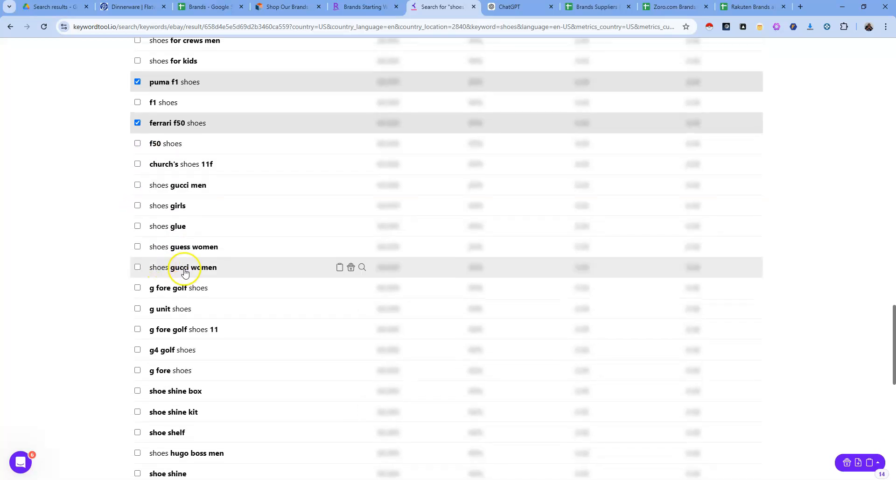
{"action": "scroll", "coordinate": [175, 294], "scroll_direction": "down", "scroll_amount": 1}
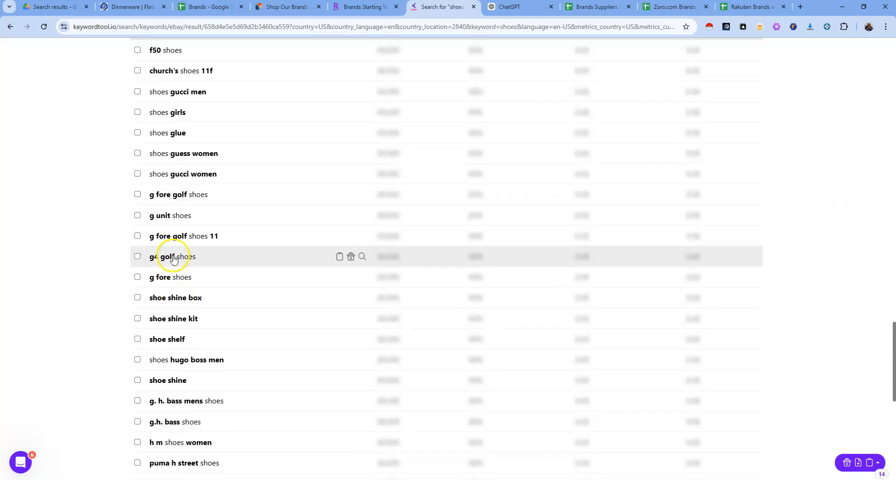
{"action": "scroll", "coordinate": [176, 317], "scroll_direction": "down", "scroll_amount": 2}
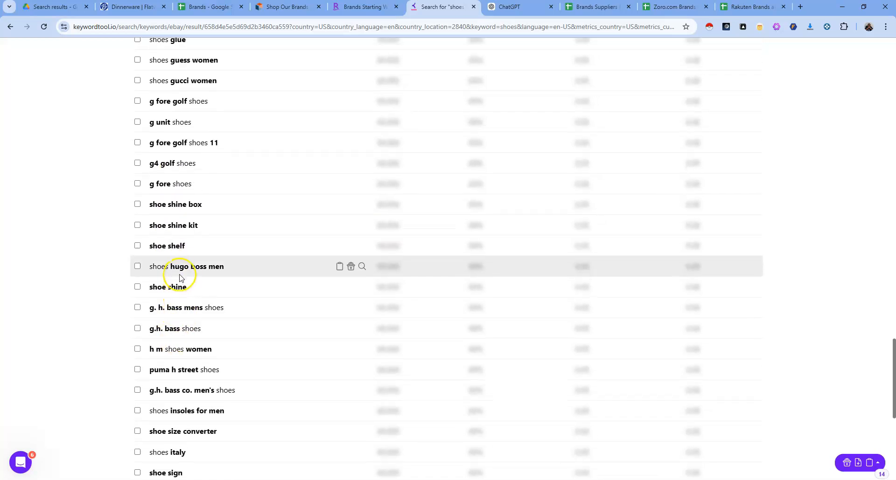
{"action": "scroll", "coordinate": [159, 279], "scroll_direction": "down", "scroll_amount": 2}
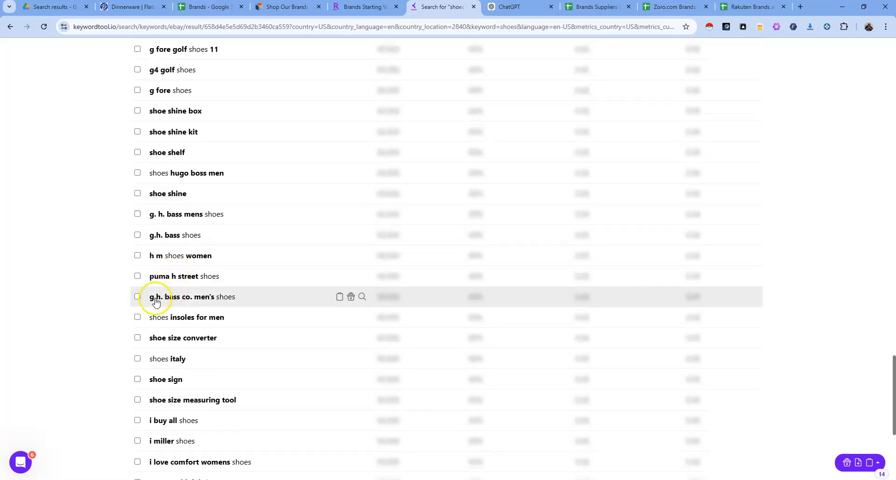
{"action": "scroll", "coordinate": [159, 280], "scroll_direction": "down", "scroll_amount": 2}
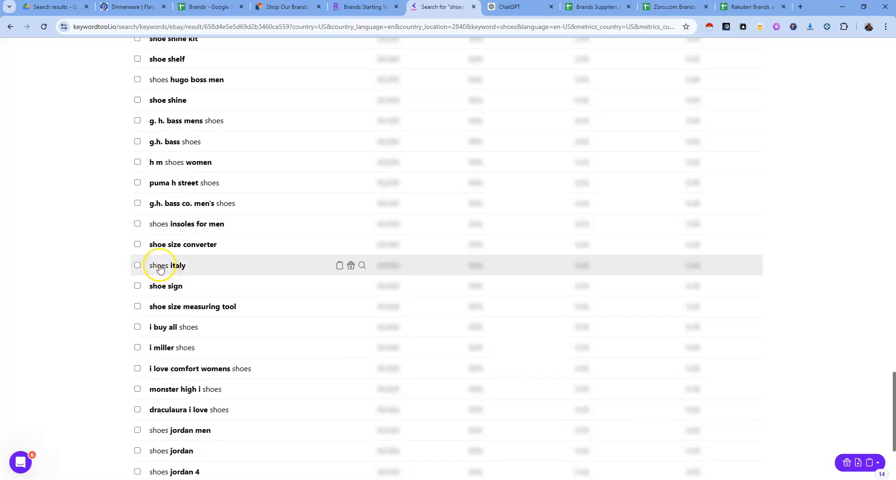
{"action": "scroll", "coordinate": [172, 262], "scroll_direction": "up", "scroll_amount": 10}
{"action": "scroll", "coordinate": [187, 281], "scroll_direction": "up", "scroll_amount": 20}
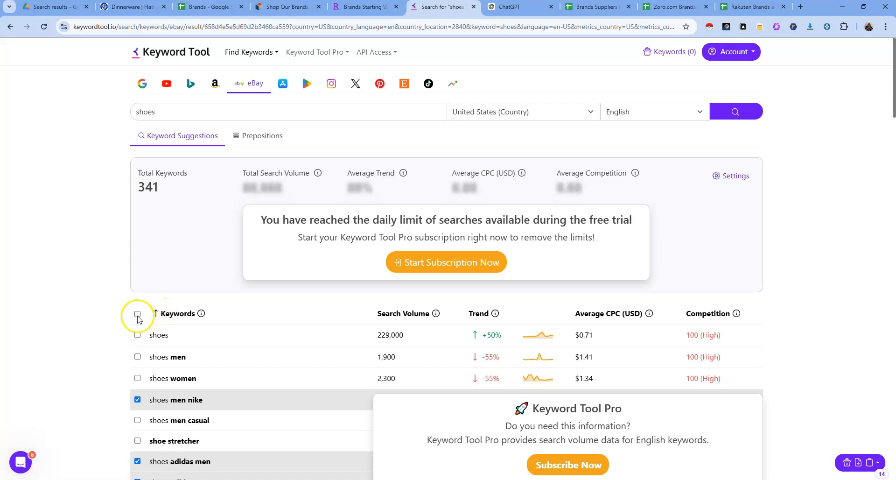
{"action": "left_click", "coordinate": [138, 314]}
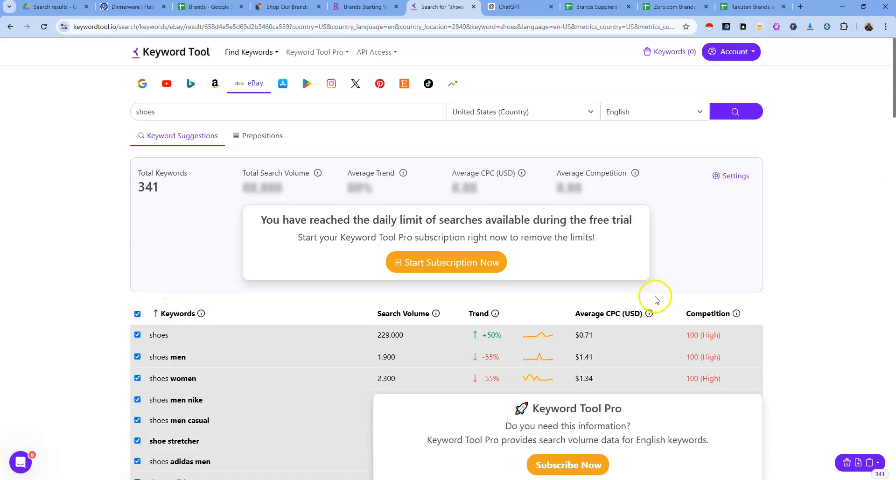
Step: Load more eBay suggestions at the end of the list and copy all the selected keywords without search volume data
{"action": "scroll", "coordinate": [216, 356], "scroll_direction": "down", "scroll_amount": 11}
{"action": "scroll", "coordinate": [226, 358], "scroll_direction": "down", "scroll_amount": 20}
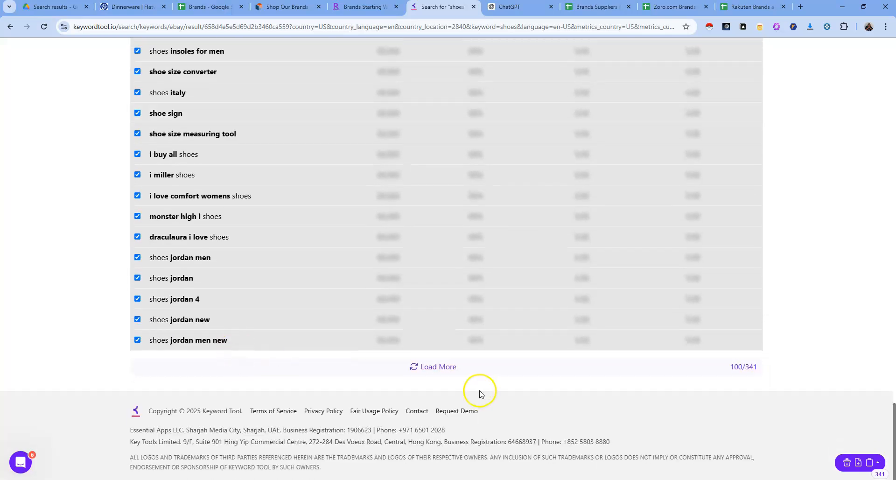
{"action": "left_click", "coordinate": [427, 366]}
{"action": "scroll", "coordinate": [236, 301], "scroll_direction": "down", "scroll_amount": 5}
{"action": "scroll", "coordinate": [252, 304], "scroll_direction": "up", "scroll_amount": 20}
{"action": "scroll", "coordinate": [264, 320], "scroll_direction": "up", "scroll_amount": 15}
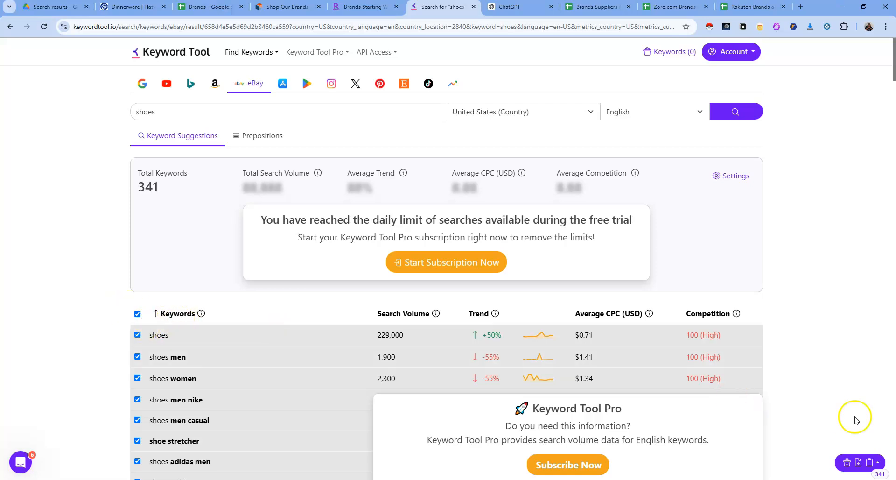
{"action": "left_click", "coordinate": [874, 462]}
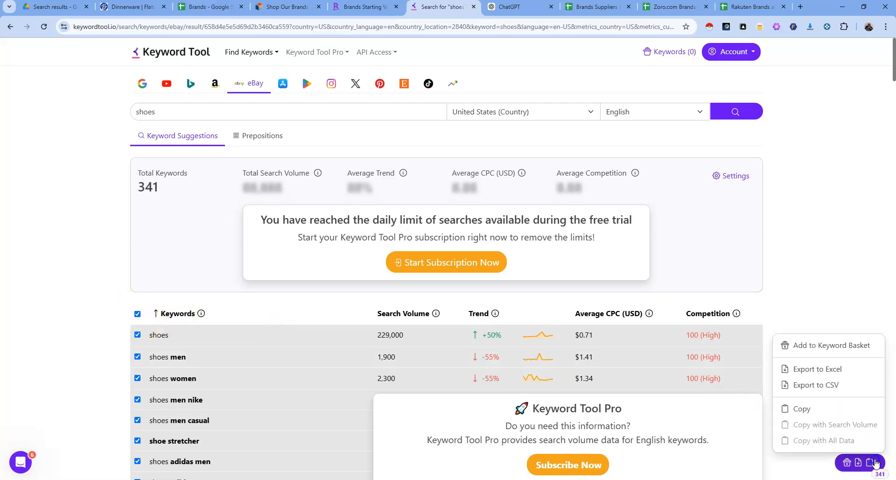
{"action": "left_click", "coordinate": [800, 409]}
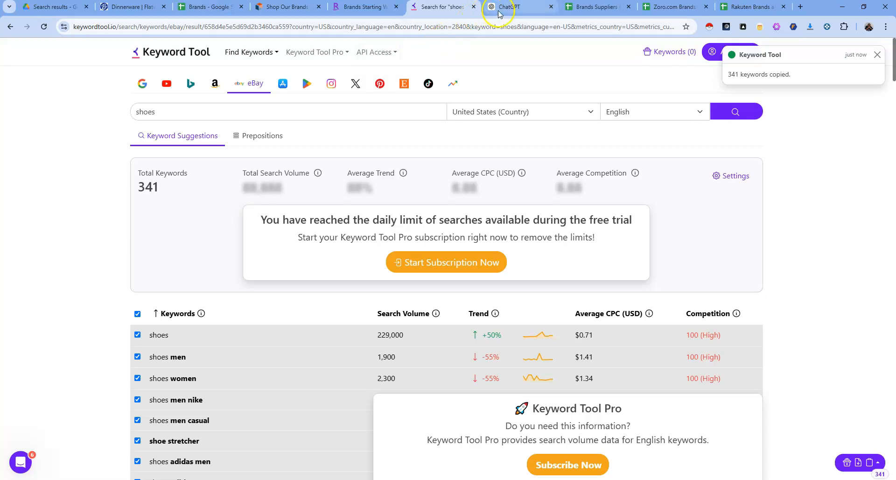
Step: Switch to ChatGPT and send "I'm going to give you a list of product keyword searches. Can you extract the brand names from these keywords?"
{"action": "left_click", "coordinate": [503, 11]}
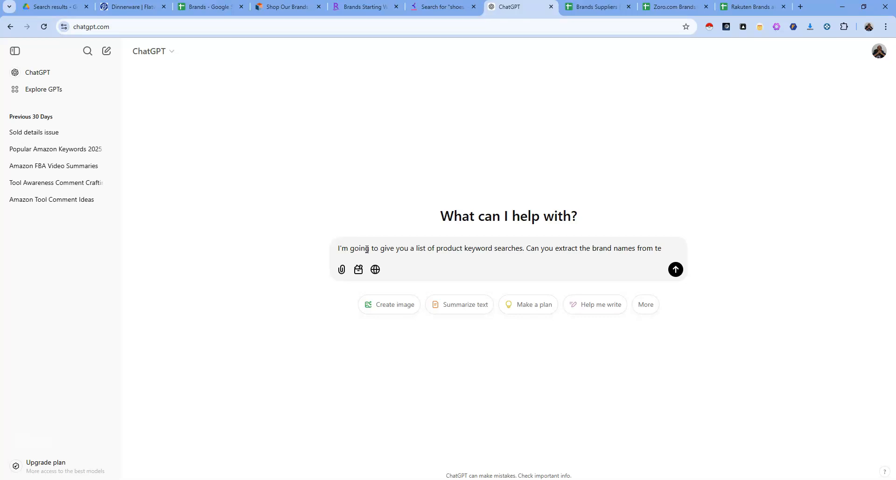
{"action": "type", "text": "se keywords?"}
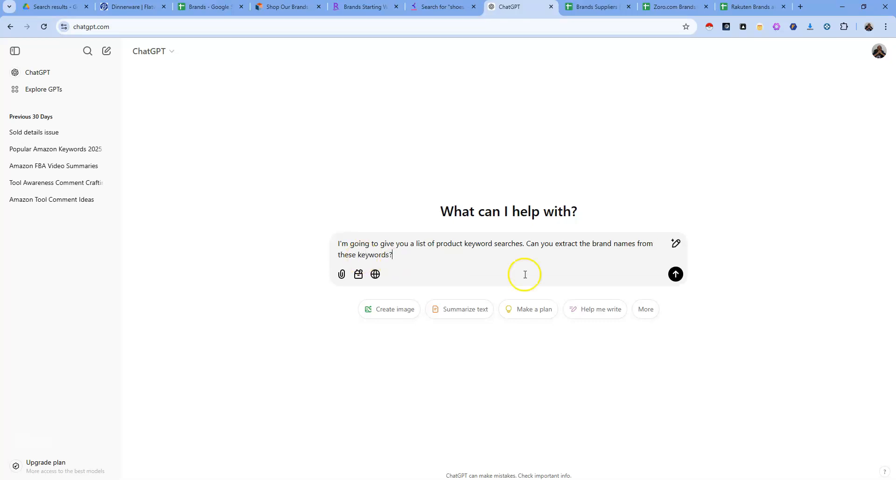
{"action": "left_click", "coordinate": [675, 275]}
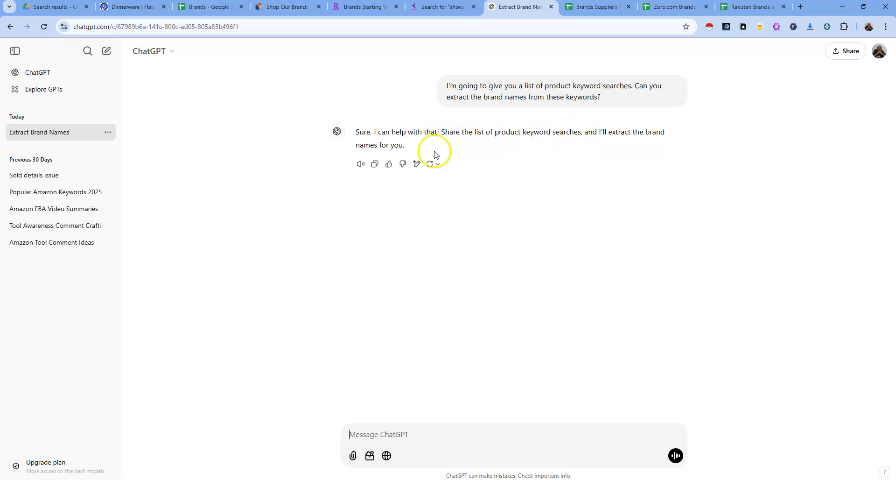
Step: Paste the copied eBay shoe keywords into the chat, check the pasted list, and send it for brand extraction
{"action": "right_click", "coordinate": [374, 430]}
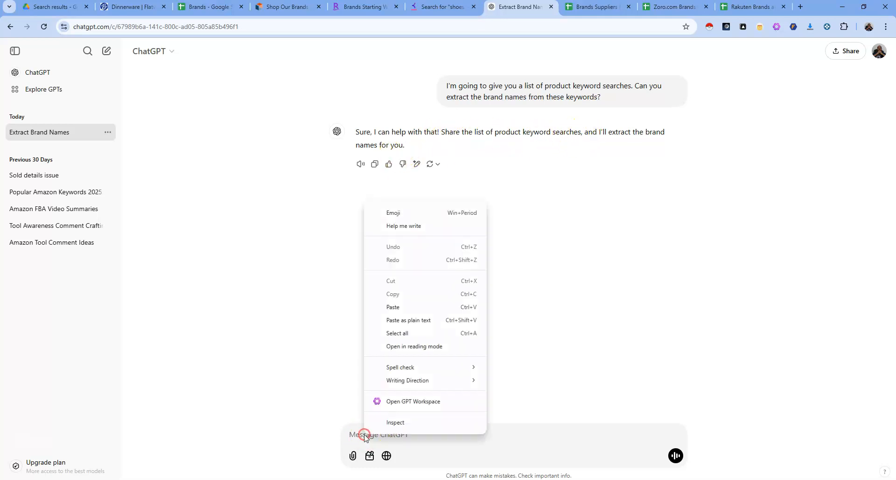
{"action": "left_click", "coordinate": [402, 309]}
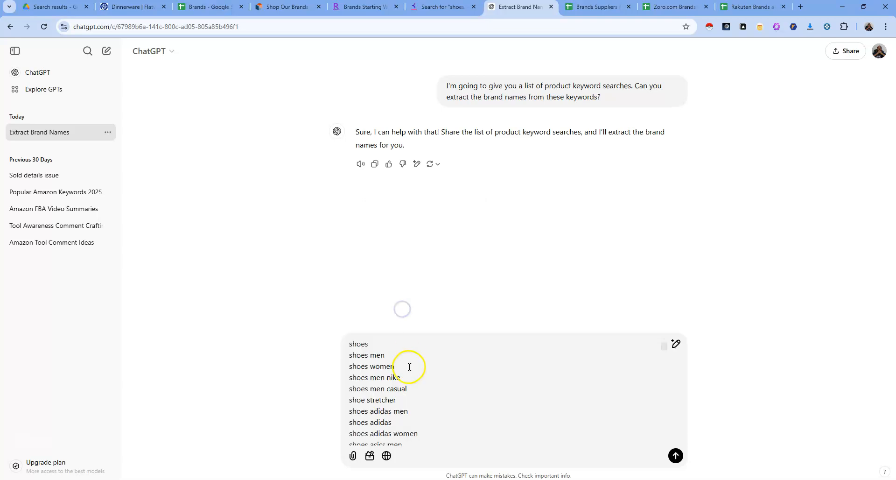
{"action": "scroll", "coordinate": [498, 372], "scroll_direction": "down", "scroll_amount": 3}
{"action": "scroll", "coordinate": [399, 368], "scroll_direction": "down", "scroll_amount": 15}
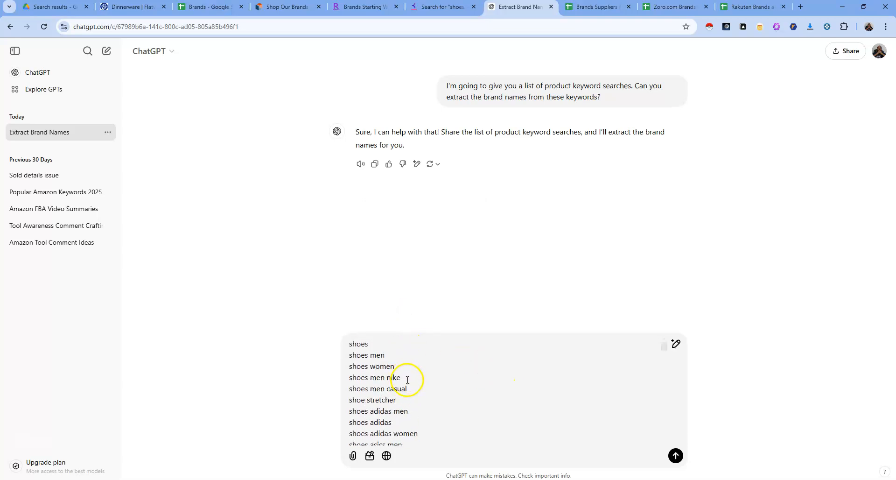
{"action": "scroll", "coordinate": [391, 387], "scroll_direction": "down", "scroll_amount": 5}
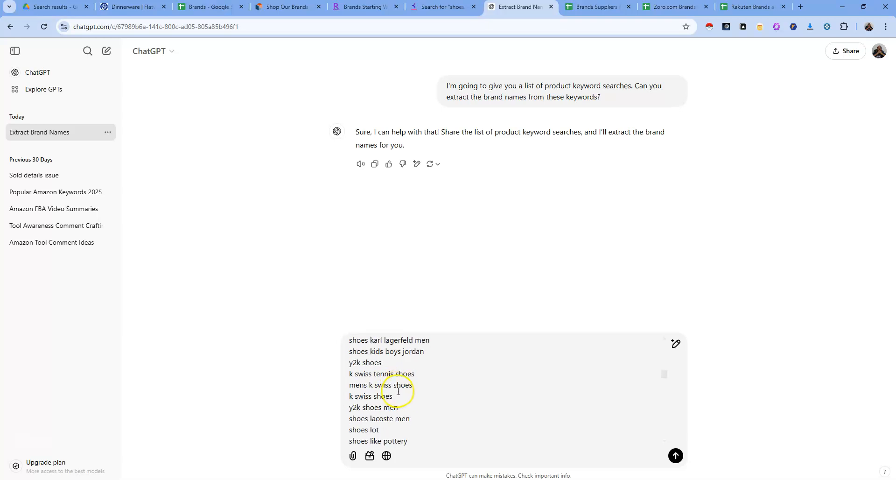
{"action": "left_click", "coordinate": [675, 455]}
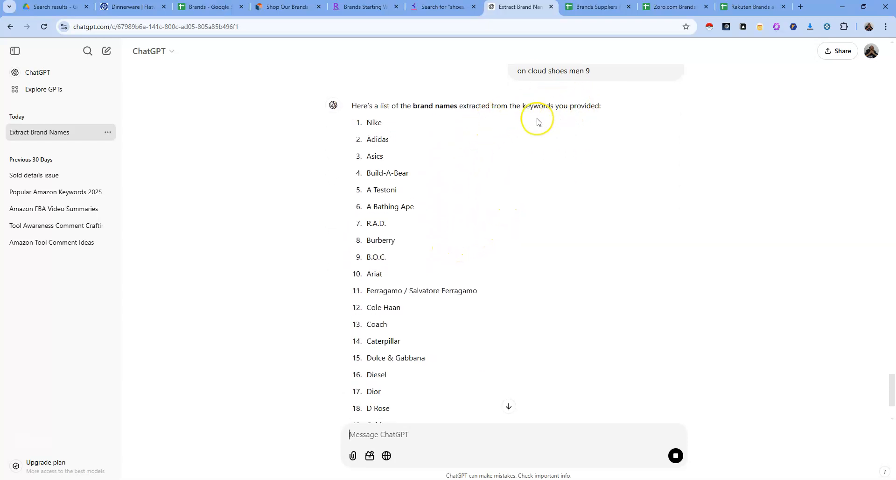
Step: Examine the brand names extracted from the keywords, from Nike through Hoka, and highlight the whole list
{"action": "double_click", "coordinate": [390, 139]}
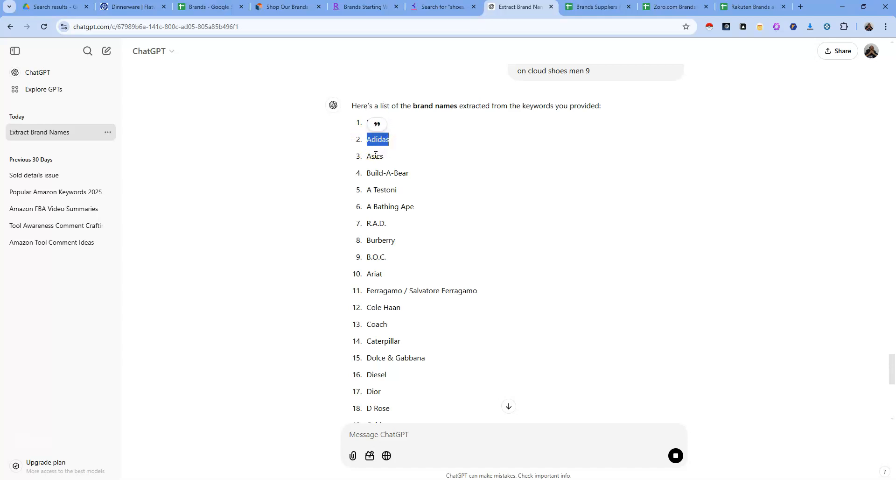
{"action": "left_click", "coordinate": [370, 140]}
{"action": "double_click", "coordinate": [374, 123]}
{"action": "double_click", "coordinate": [392, 140]}
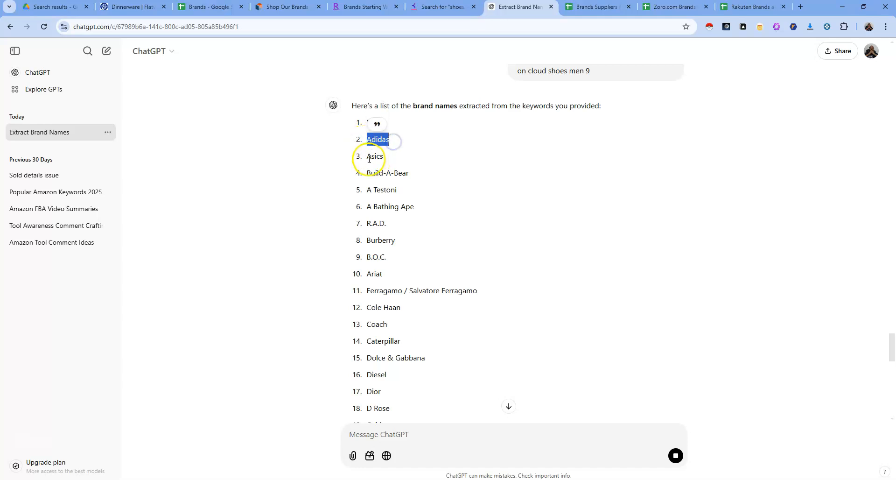
{"action": "double_click", "coordinate": [387, 156]}
{"action": "left_click_drag", "start_coordinate": [368, 174], "coordinate": [426, 206]}
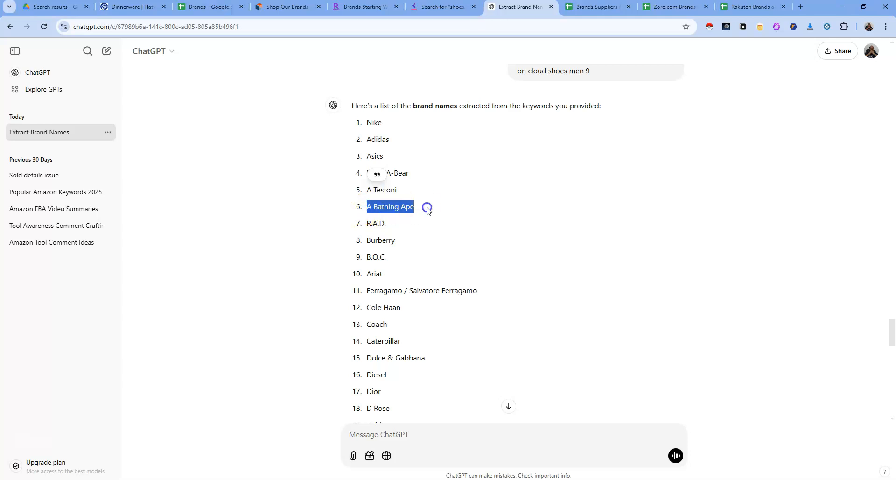
{"action": "double_click", "coordinate": [380, 240]}
{"action": "left_click", "coordinate": [376, 273]}
{"action": "scroll", "coordinate": [418, 253], "scroll_direction": "down", "scroll_amount": 1}
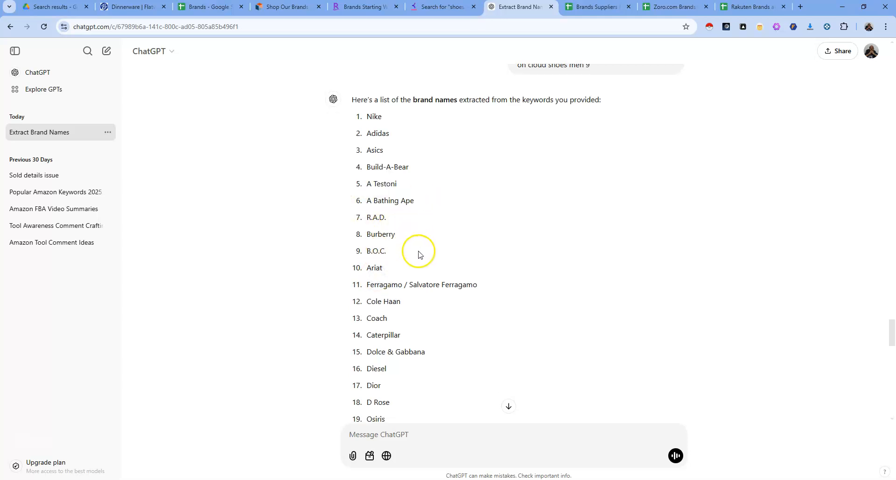
{"action": "scroll", "coordinate": [419, 254], "scroll_direction": "down", "scroll_amount": 2}
{"action": "scroll", "coordinate": [388, 219], "scroll_direction": "down", "scroll_amount": 2}
{"action": "scroll", "coordinate": [394, 225], "scroll_direction": "down", "scroll_amount": 15}
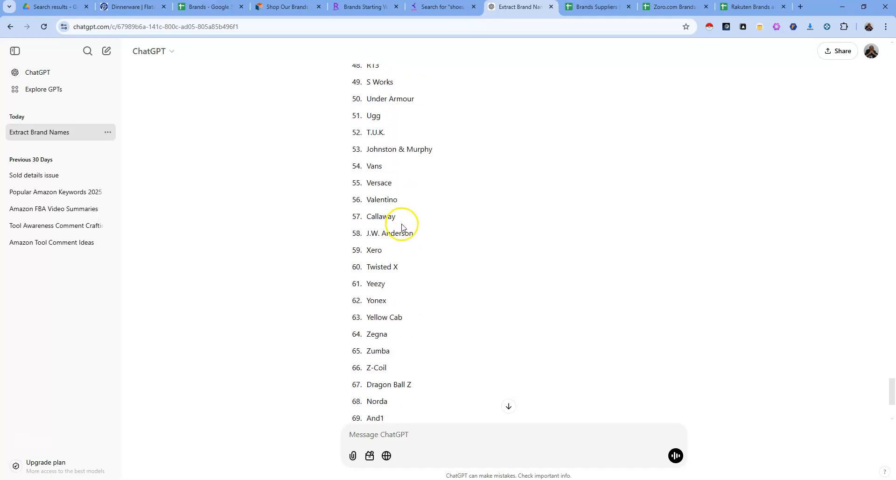
{"action": "scroll", "coordinate": [401, 227], "scroll_direction": "down", "scroll_amount": 3}
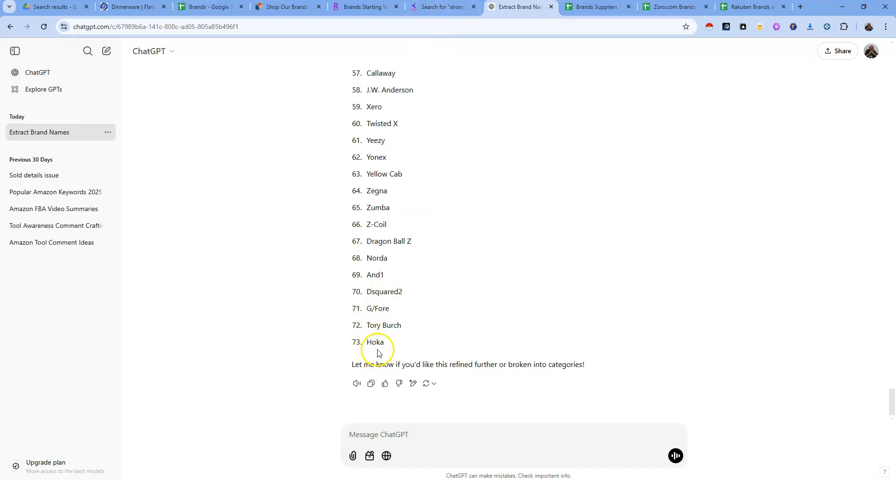
{"action": "left_click_drag", "start_coordinate": [384, 342], "coordinate": [369, 283]}
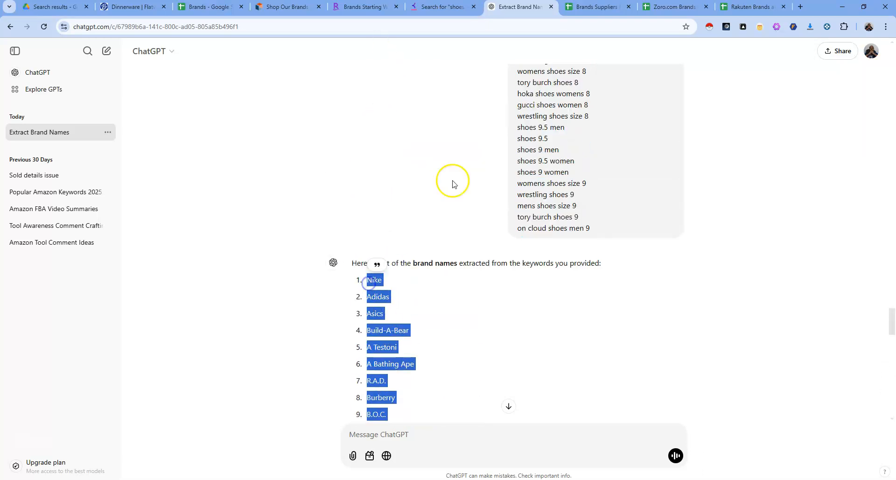
Step: Switch back to Keyword Tool and look through the eBay preposition keywords for shoes for further brand names
{"action": "left_click", "coordinate": [430, 6]}
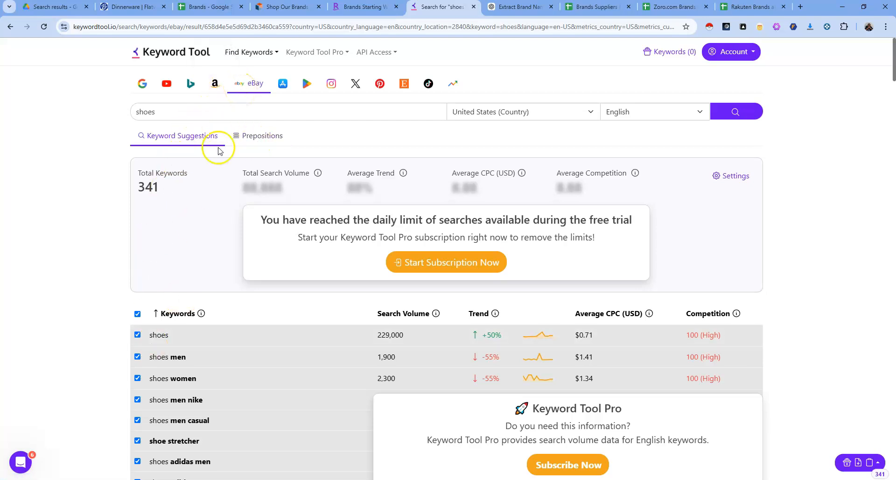
{"action": "left_click", "coordinate": [260, 135]}
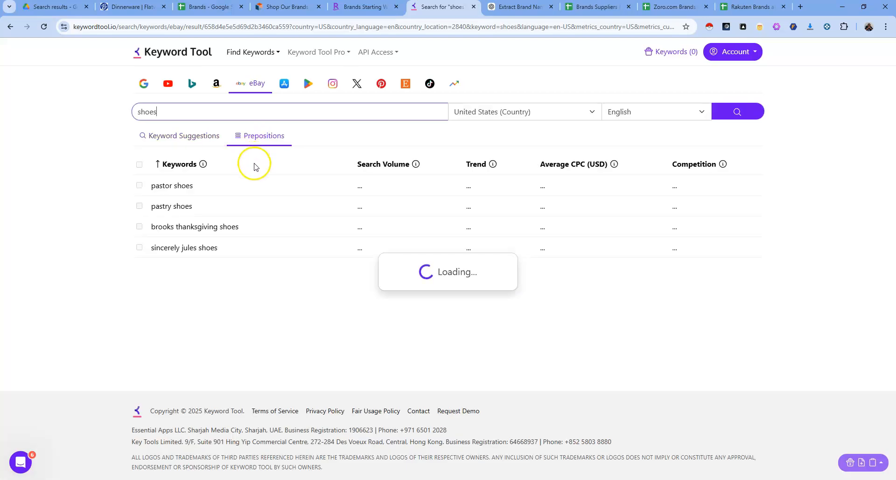
{"action": "scroll", "coordinate": [252, 321], "scroll_direction": "down", "scroll_amount": 5}
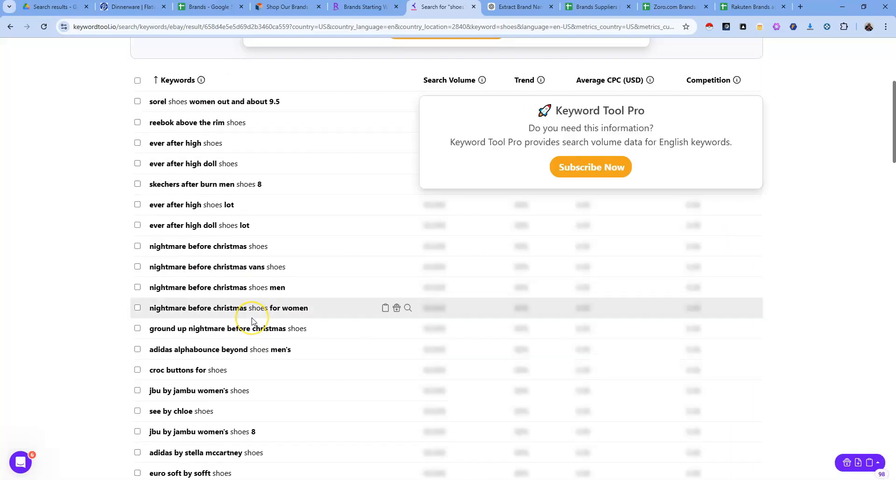
{"action": "scroll", "coordinate": [255, 322], "scroll_direction": "down", "scroll_amount": 6}
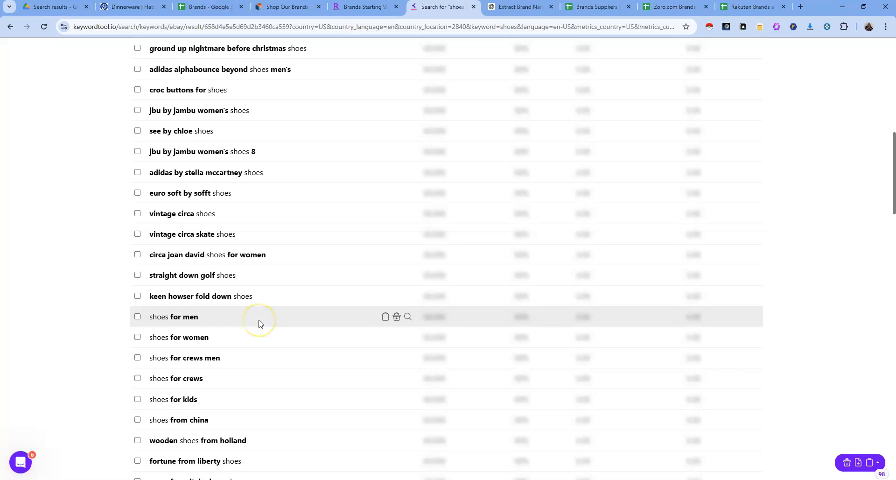
{"action": "scroll", "coordinate": [260, 323], "scroll_direction": "down", "scroll_amount": 11}
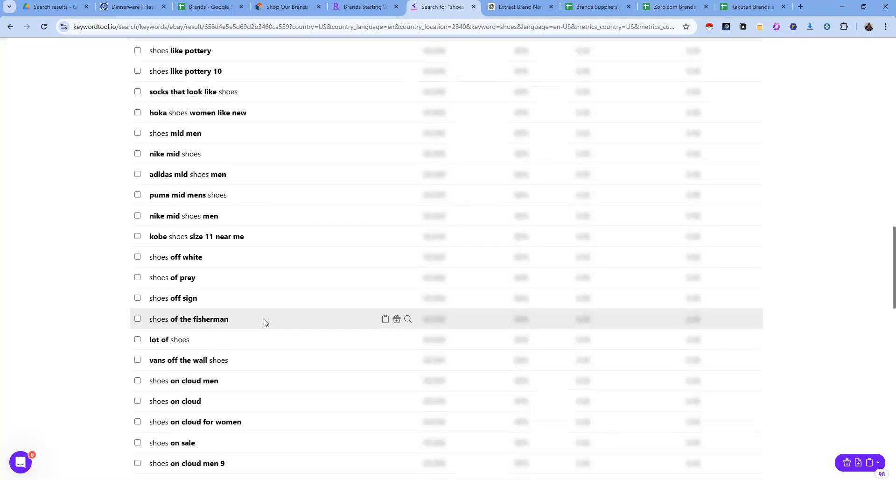
{"action": "scroll", "coordinate": [266, 322], "scroll_direction": "down", "scroll_amount": 6}
{"action": "scroll", "coordinate": [268, 325], "scroll_direction": "down", "scroll_amount": 7}
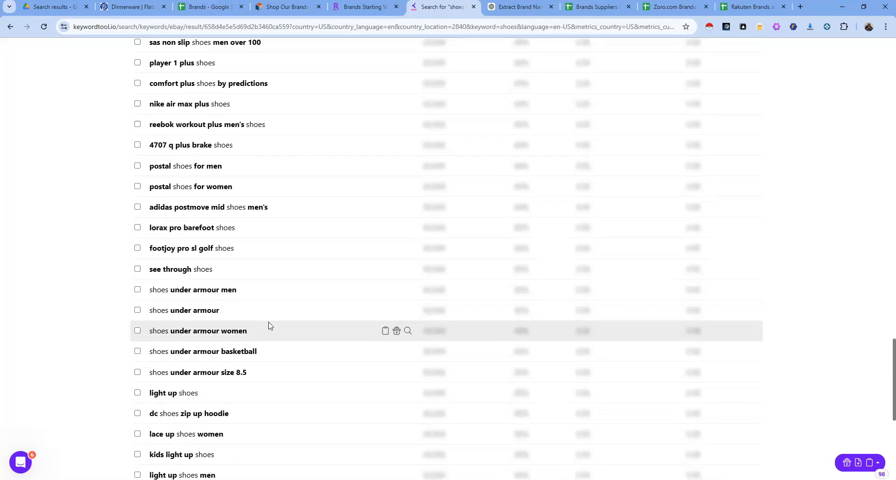
{"action": "scroll", "coordinate": [268, 325], "scroll_direction": "down", "scroll_amount": 6}
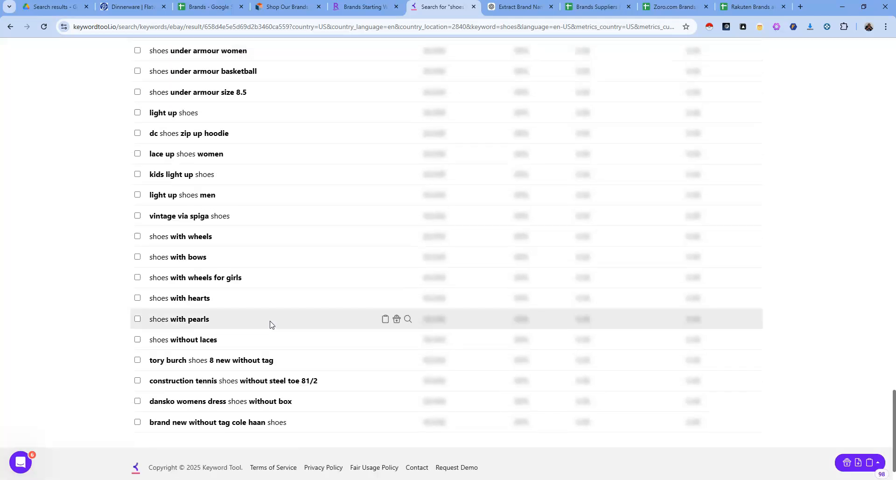
{"action": "scroll", "coordinate": [265, 331], "scroll_direction": "up", "scroll_amount": 20}
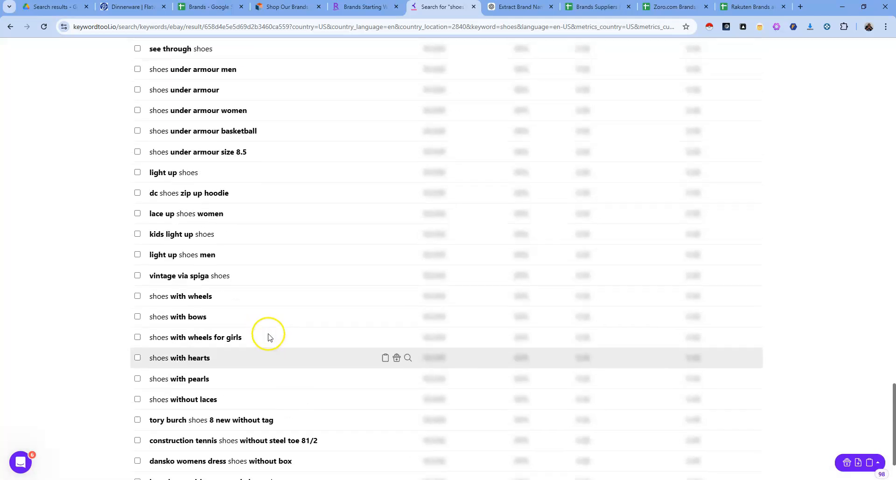
{"action": "scroll", "coordinate": [263, 341], "scroll_direction": "up", "scroll_amount": 8}
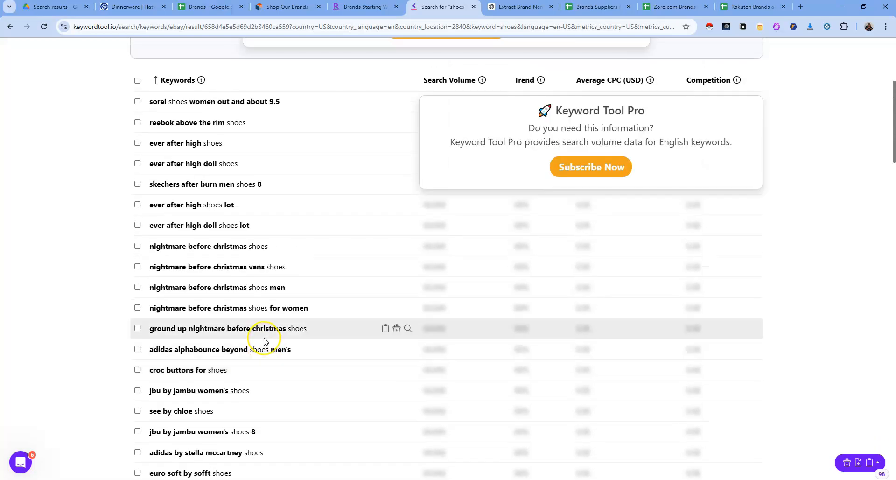
Step: Select all of the eBay preposition keywords for shoes and copy them to the clipboard
{"action": "scroll", "coordinate": [264, 341], "scroll_direction": "up", "scroll_amount": 5}
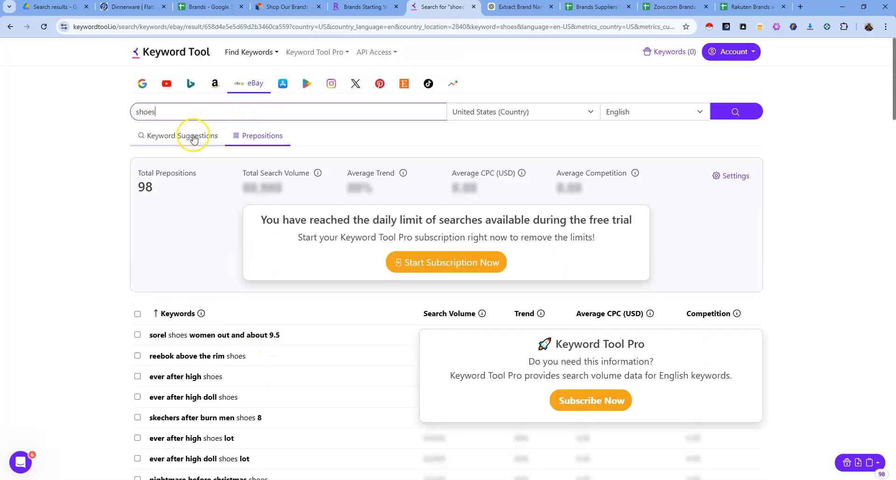
{"action": "left_click", "coordinate": [186, 142]}
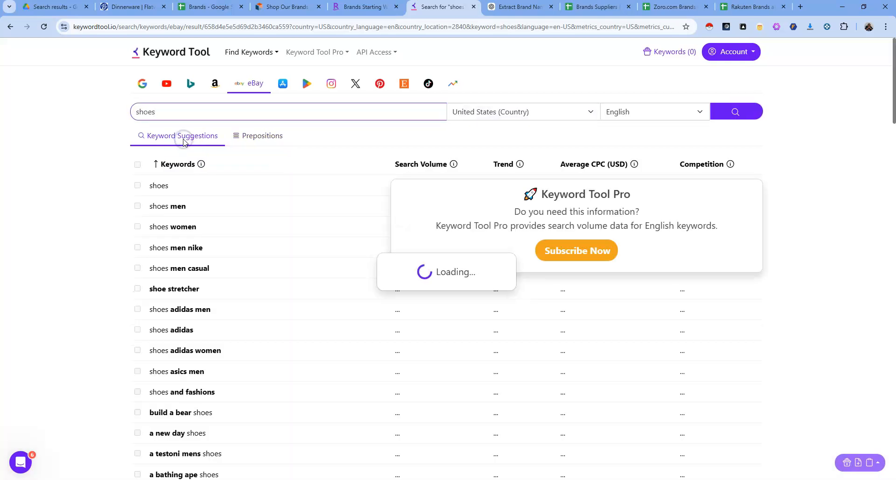
{"action": "left_click", "coordinate": [250, 138]}
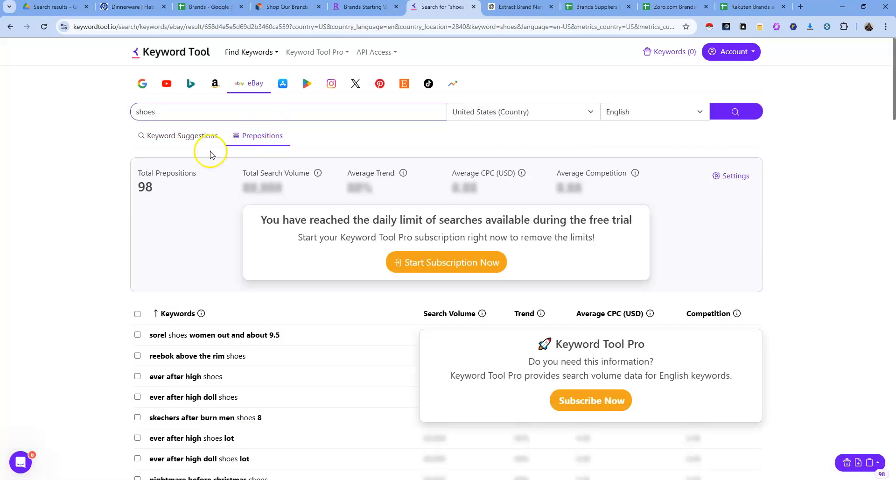
{"action": "left_click", "coordinate": [140, 316]}
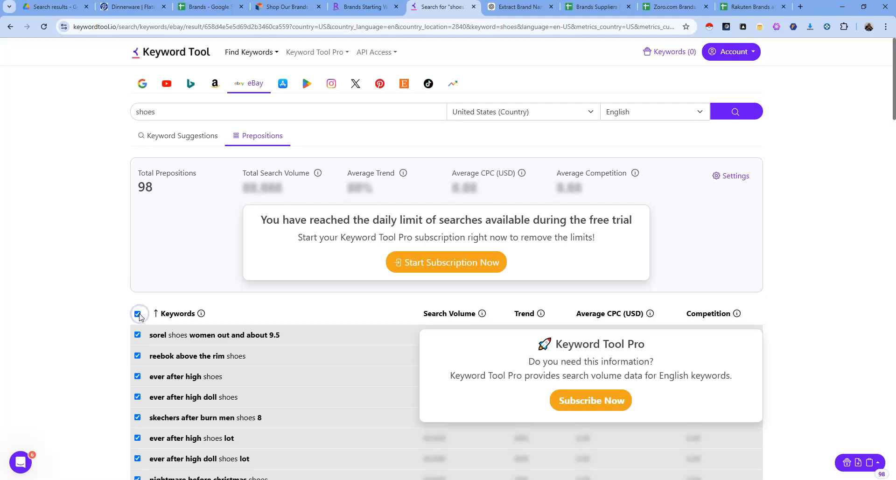
{"action": "left_click", "coordinate": [875, 462]}
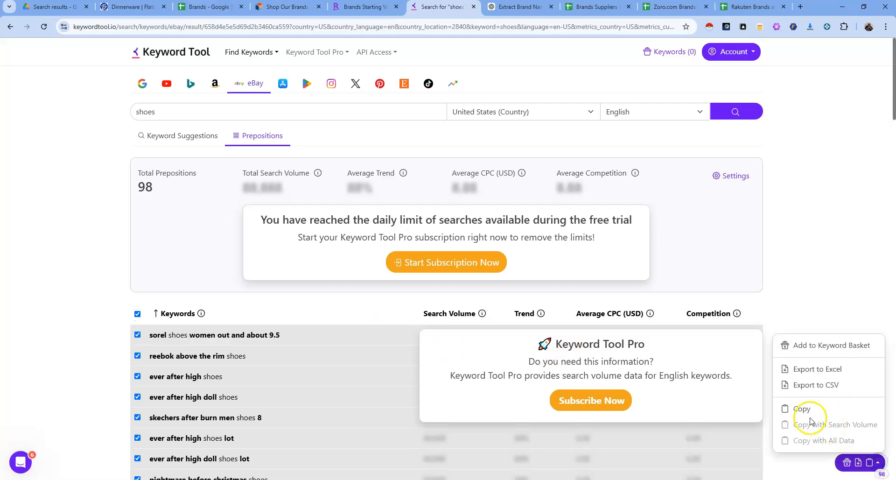
{"action": "left_click", "coordinate": [803, 409]}
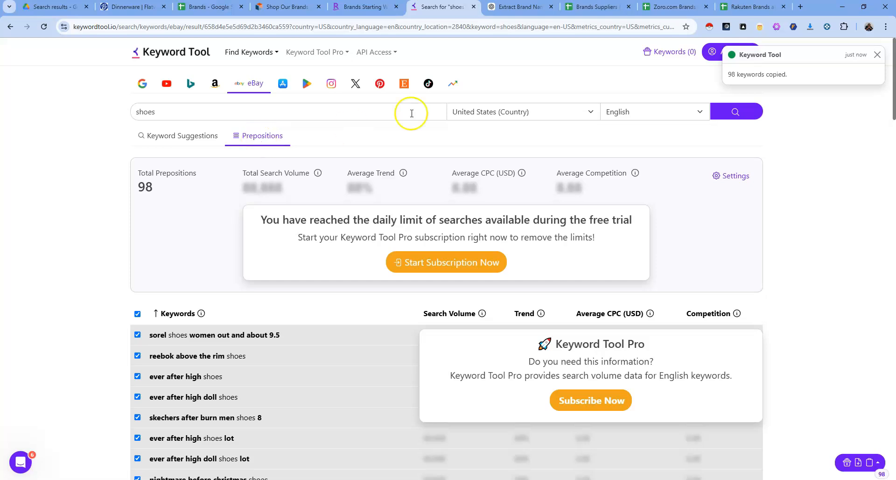
Step: Switch to ChatGPT, paste the copied preposition keywords into the existing chat, and send them for brand extraction
{"action": "left_click", "coordinate": [506, 6]}
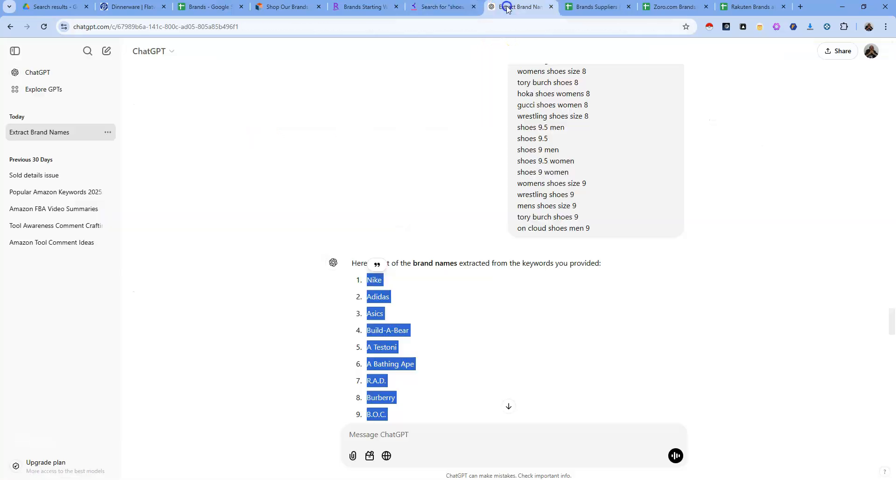
{"action": "right_click", "coordinate": [410, 436]}
{"action": "left_click", "coordinate": [438, 311]}
{"action": "left_click", "coordinate": [676, 456]}
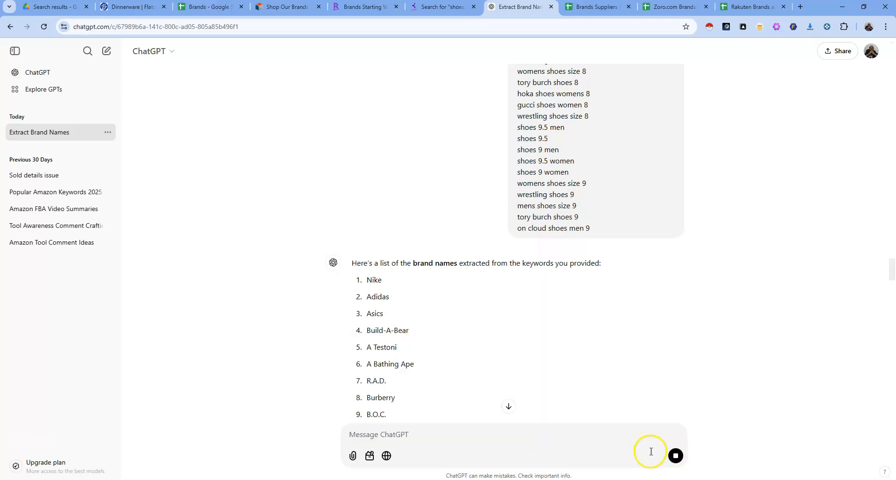
Step: Examine the brand names extracted from the additional keywords and highlight the list from Sorel through Tory Burch
{"action": "left_click", "coordinate": [509, 406]}
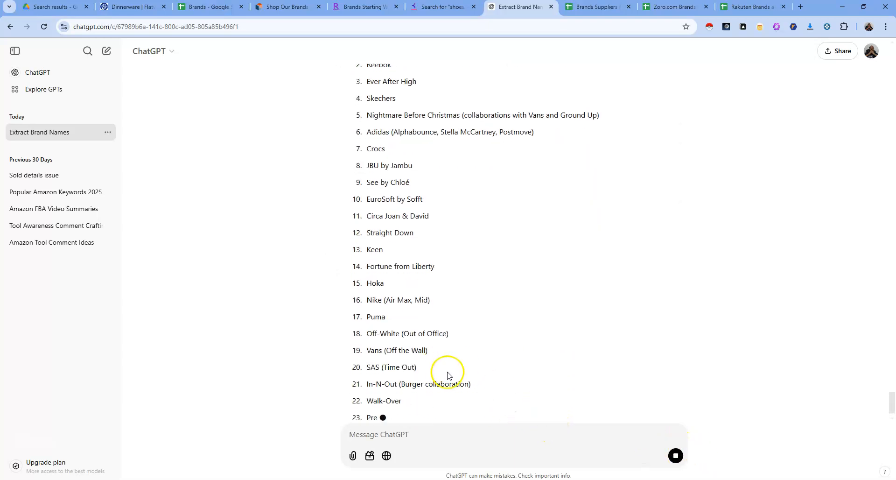
{"action": "scroll", "coordinate": [505, 406], "scroll_direction": "up", "scroll_amount": 6}
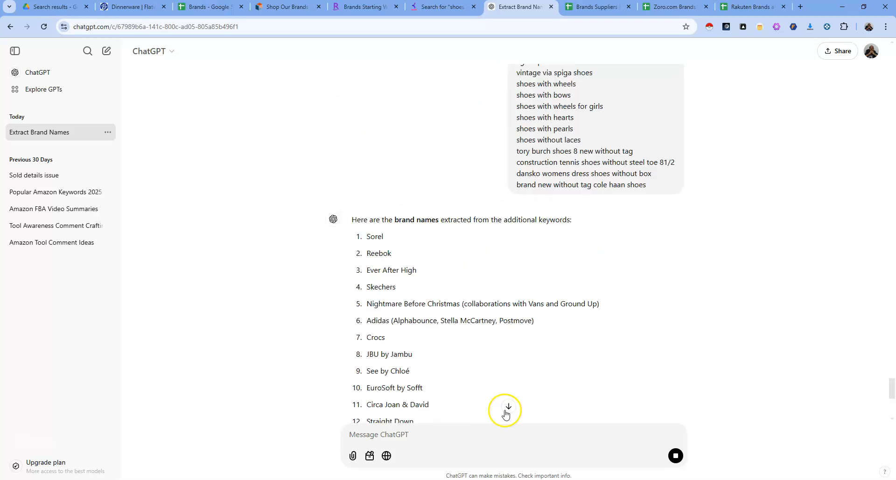
{"action": "scroll", "coordinate": [449, 345], "scroll_direction": "down", "scroll_amount": 3}
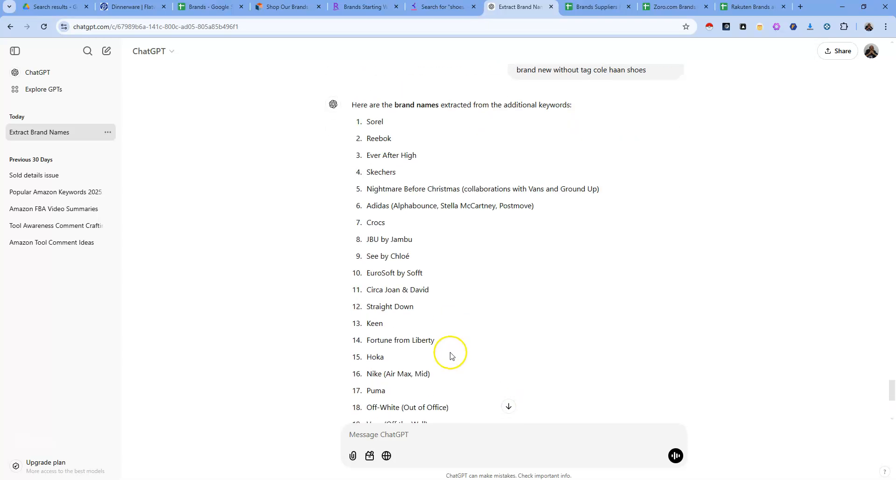
{"action": "scroll", "coordinate": [455, 358], "scroll_direction": "down", "scroll_amount": 5}
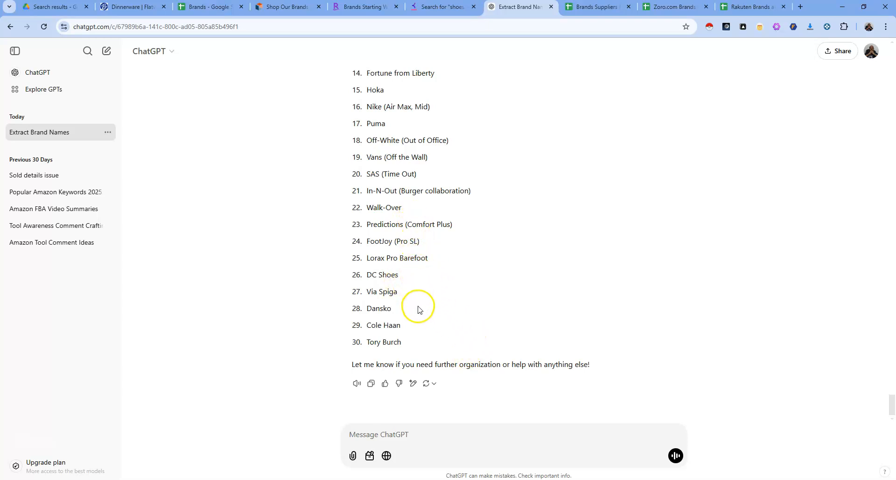
{"action": "left_click_drag", "start_coordinate": [383, 337], "coordinate": [355, 149]}
{"action": "scroll", "coordinate": [359, 280], "scroll_direction": "up", "scroll_amount": 5}
{"action": "scroll", "coordinate": [361, 220], "scroll_direction": "up", "scroll_amount": 1}
{"action": "scroll", "coordinate": [400, 260], "scroll_direction": "up", "scroll_amount": 15}
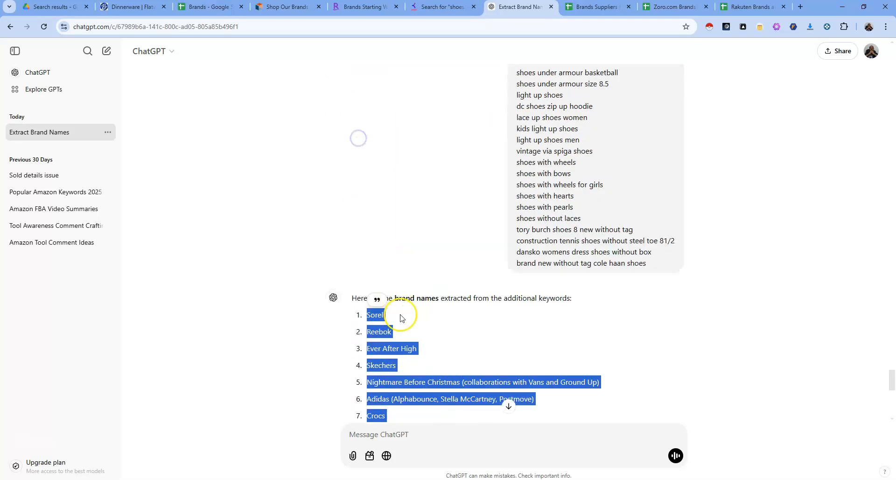
Step: Highlight the earlier list of extracted brand names from Nike through Hoka and copy it
{"action": "scroll", "coordinate": [422, 348], "scroll_direction": "down", "scroll_amount": 15}
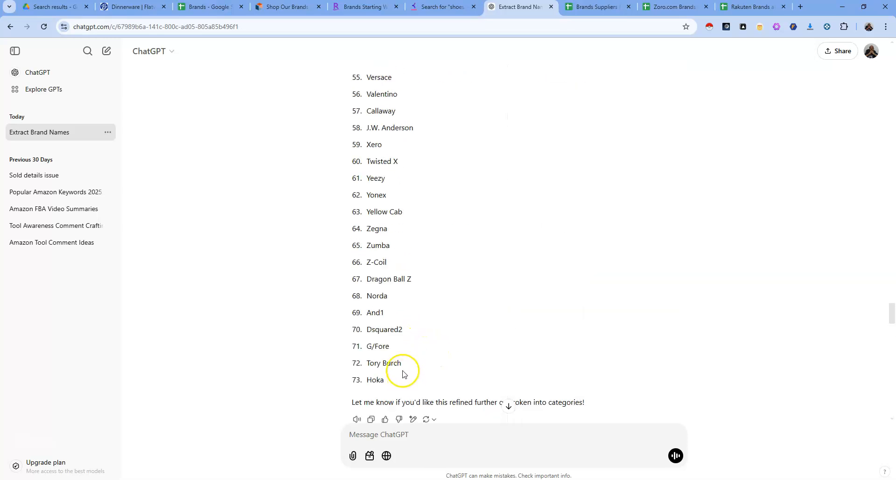
{"action": "left_click_drag", "start_coordinate": [391, 381], "coordinate": [368, 299]}
{"action": "scroll", "coordinate": [360, 330], "scroll_direction": "up", "scroll_amount": 3}
{"action": "scroll", "coordinate": [344, 262], "scroll_direction": "up", "scroll_amount": 10}
{"action": "scroll", "coordinate": [368, 83], "scroll_direction": "up", "scroll_amount": 12}
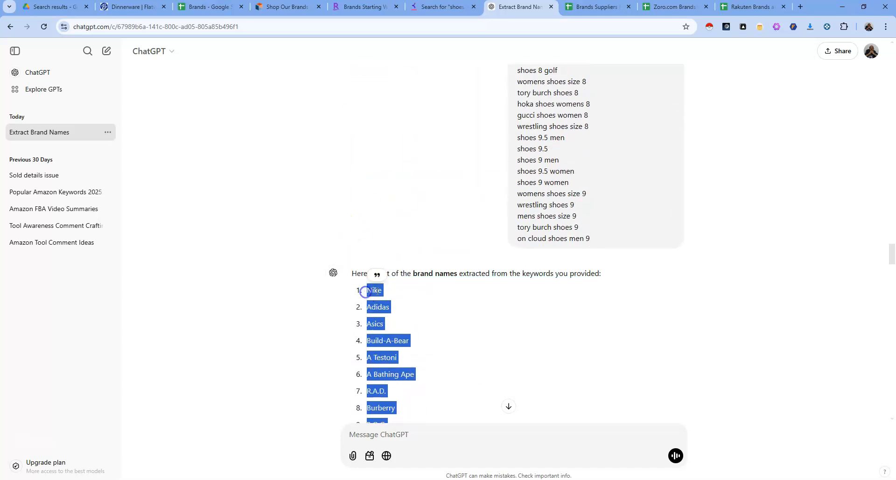
{"action": "right_click", "coordinate": [375, 291]}
{"action": "left_click", "coordinate": [408, 301]}
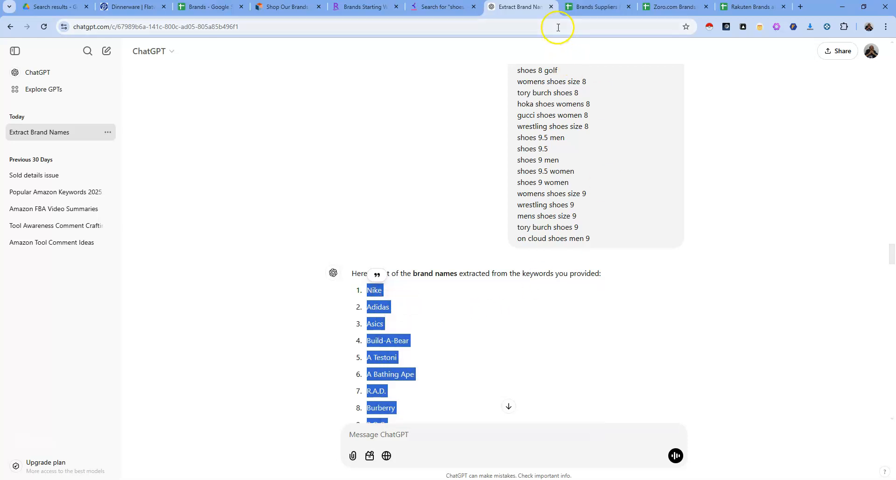
Step: Switch to the Brands spreadsheet, move its tab beside ChatGPT, and paste the copied brands as values only starting in cell A3
{"action": "left_click", "coordinate": [202, 9]}
{"action": "left_click_drag", "start_coordinate": [202, 8], "coordinate": [522, 7]}
{"action": "left_click", "coordinate": [45, 130]}
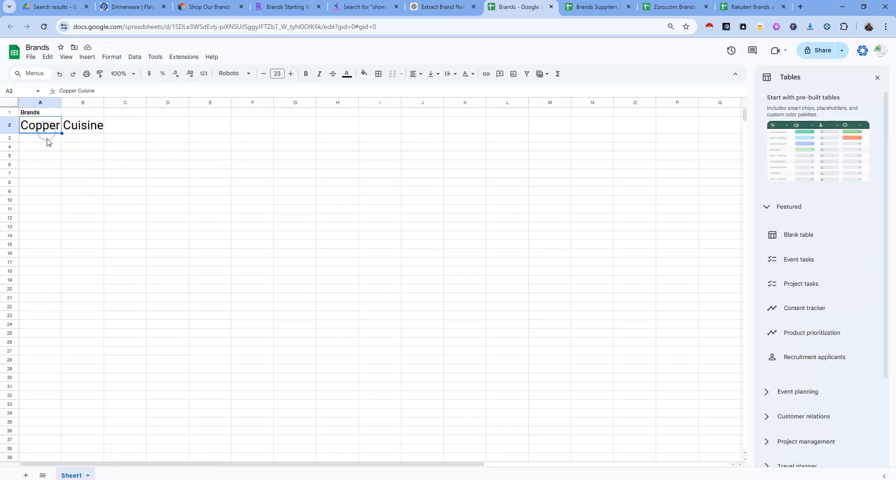
{"action": "left_click", "coordinate": [44, 139]}
{"action": "right_click", "coordinate": [41, 139]}
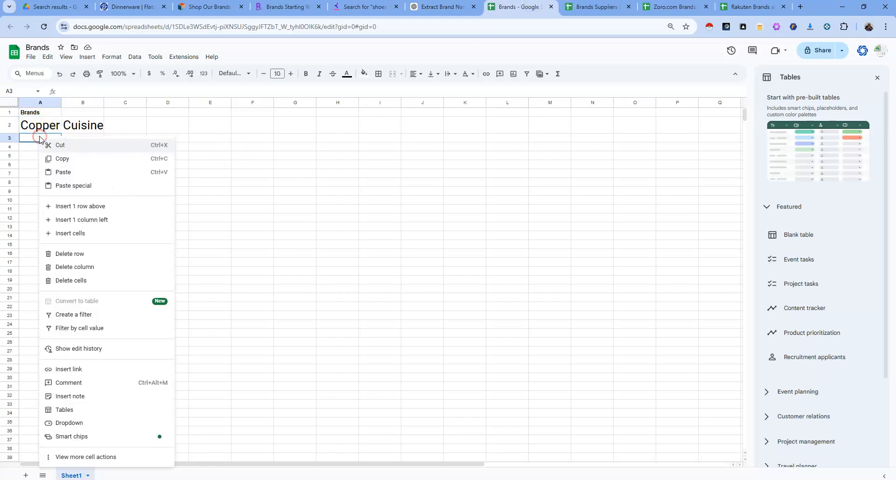
{"action": "mouse_move", "coordinate": [131, 192]}
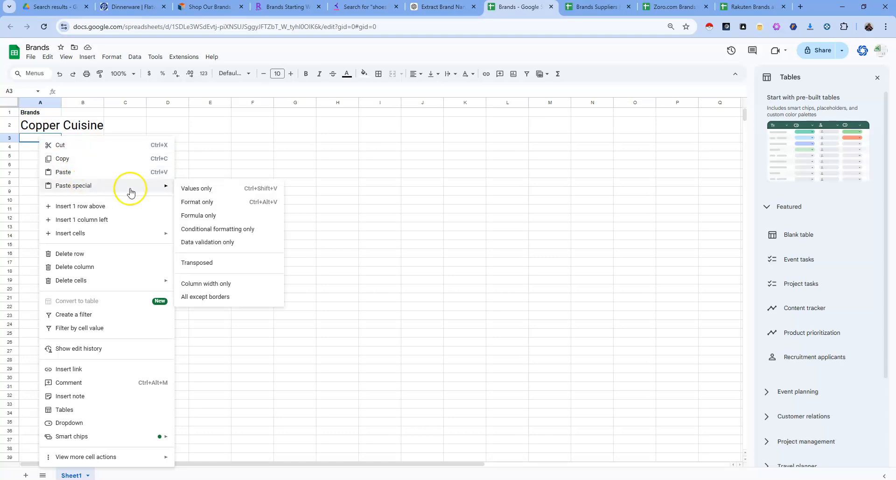
{"action": "left_click", "coordinate": [186, 189]}
{"action": "scroll", "coordinate": [77, 237], "scroll_direction": "down", "scroll_amount": 15}
{"action": "scroll", "coordinate": [76, 291], "scroll_direction": "up", "scroll_amount": 3}
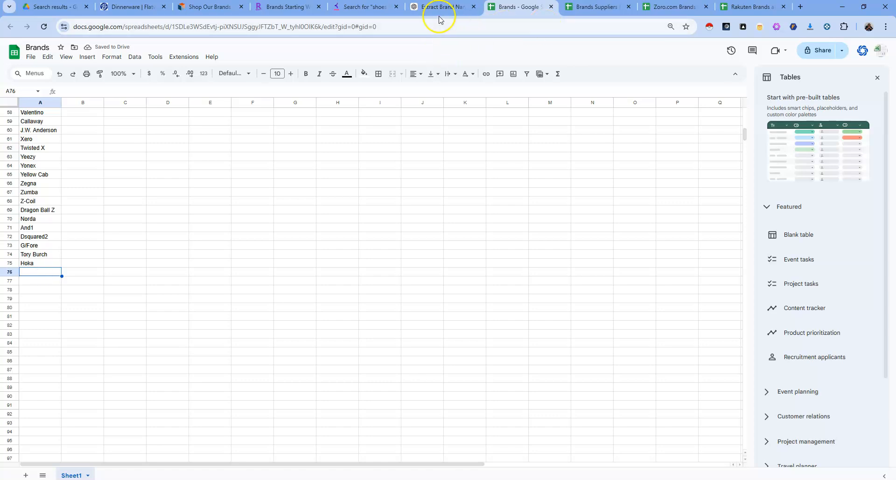
Step: Switch back to ChatGPT and copy the second list of extracted brand names, from Sorel through Tory Burch
{"action": "left_click", "coordinate": [430, 8]}
{"action": "scroll", "coordinate": [467, 306], "scroll_direction": "down", "scroll_amount": 20}
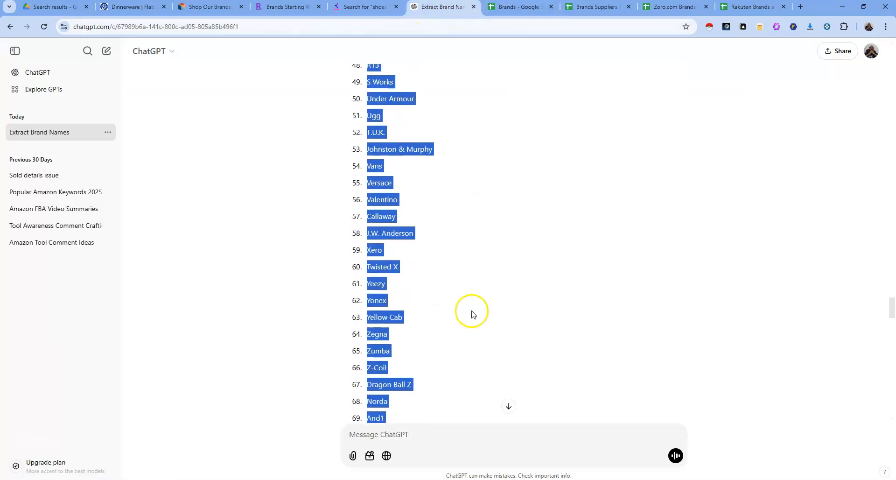
{"action": "scroll", "coordinate": [470, 297], "scroll_direction": "down", "scroll_amount": 20}
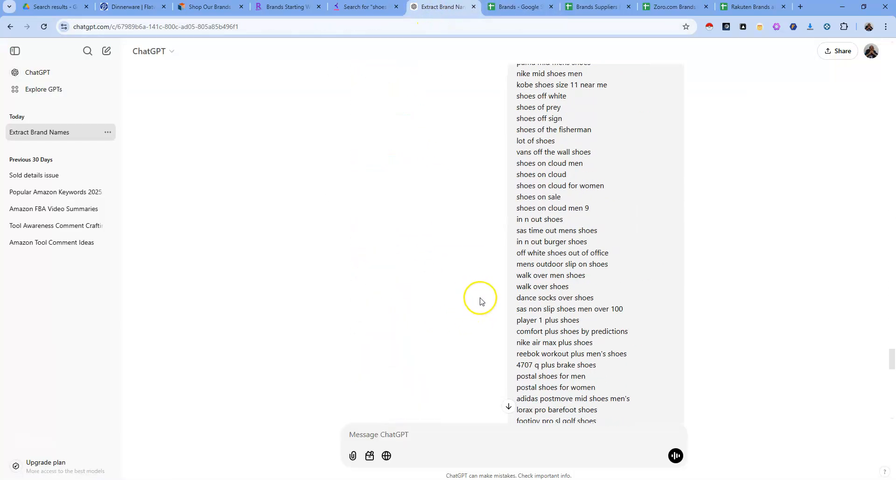
{"action": "left_click_drag", "start_coordinate": [367, 181], "coordinate": [419, 336]}
{"action": "scroll", "coordinate": [424, 311], "scroll_direction": "down", "scroll_amount": 3}
{"action": "scroll", "coordinate": [420, 316], "scroll_direction": "down", "scroll_amount": 4}
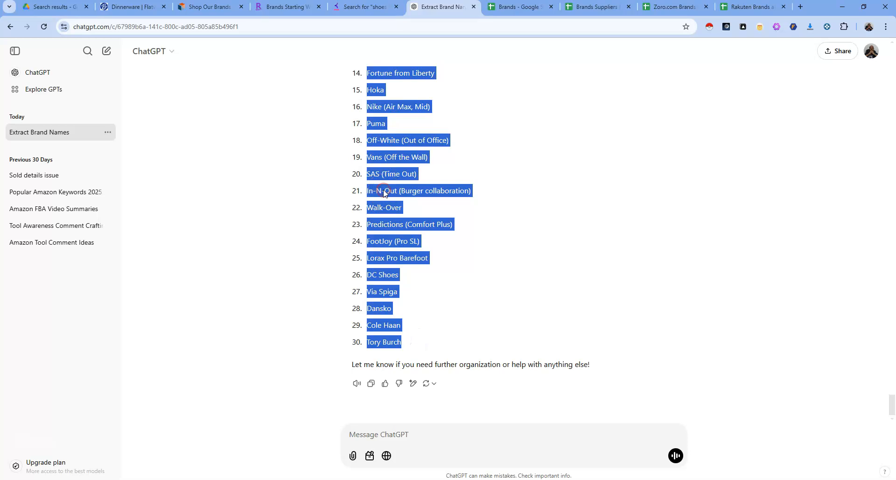
Step: Return to the Brands spreadsheet, paste the second brand list as values only starting in cell A76, and check the pasted rows
{"action": "left_click", "coordinate": [517, 7]}
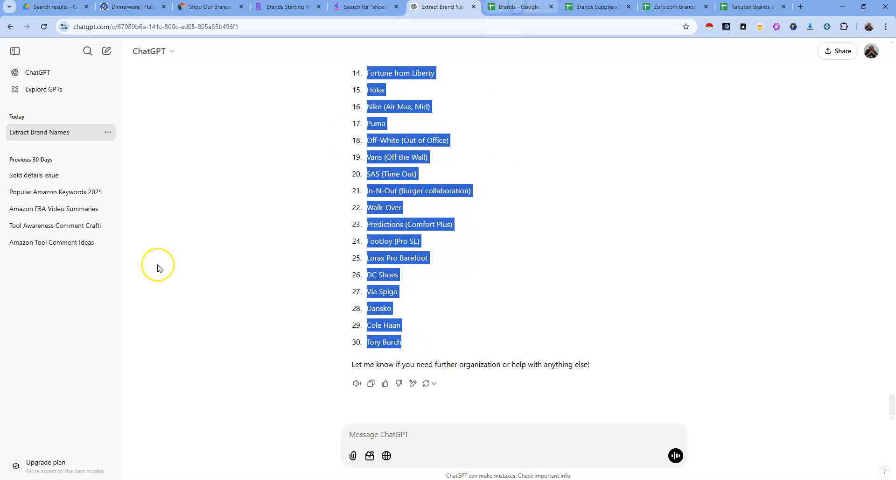
{"action": "right_click", "coordinate": [36, 272]}
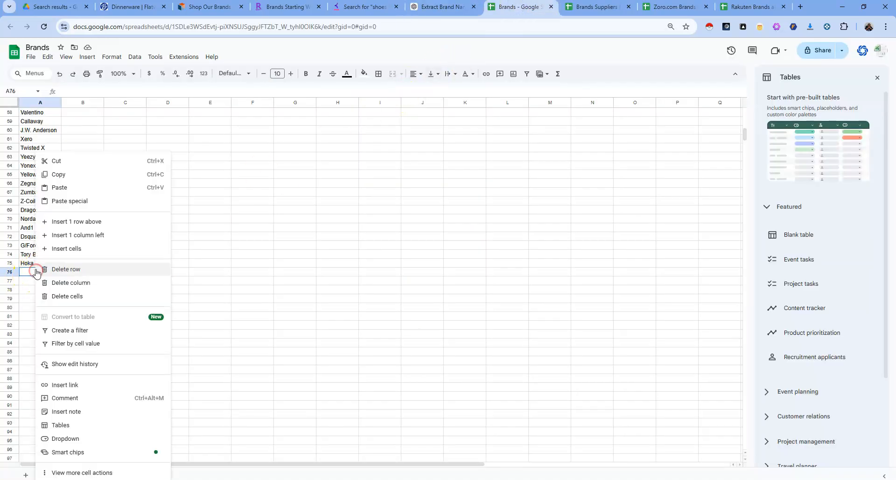
{"action": "left_click", "coordinate": [87, 200]}
{"action": "left_click", "coordinate": [194, 207]}
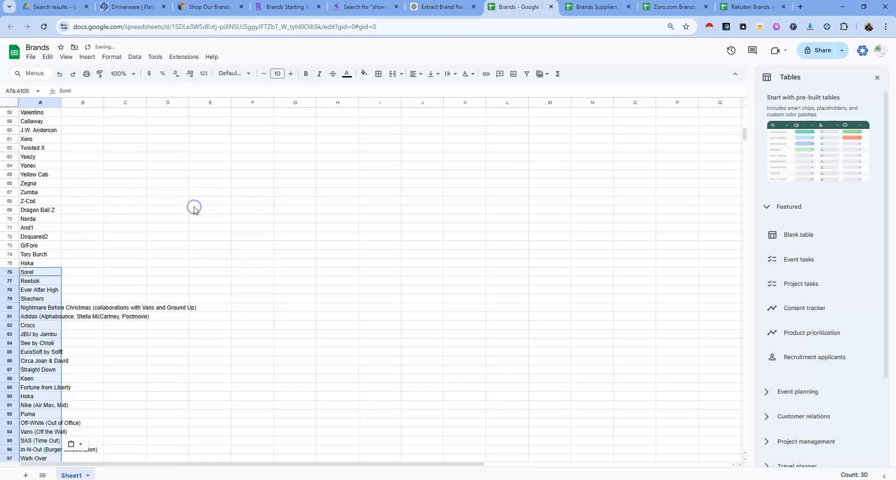
{"action": "scroll", "coordinate": [63, 296], "scroll_direction": "down", "scroll_amount": 3}
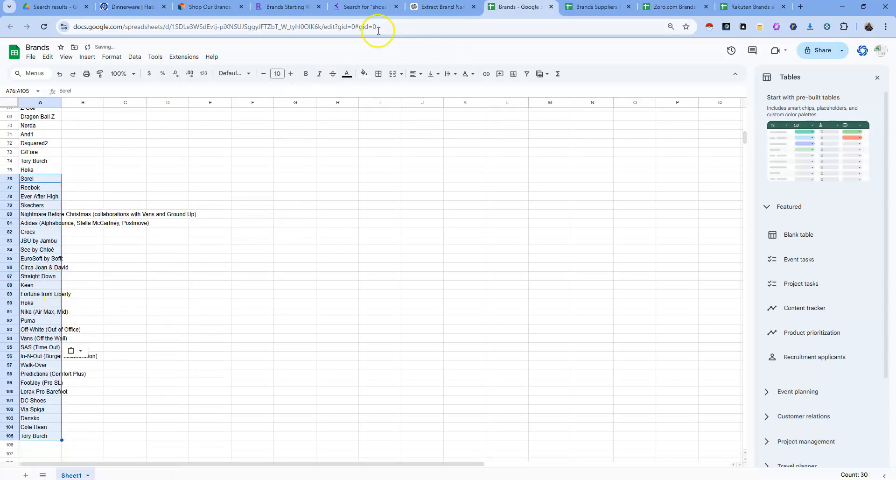
Step: Switch to the Boscov's site, look through its kitchen and dining products for brands, and return to Keyword Tool's eBay shoe keywords
{"action": "left_click", "coordinate": [126, 10]}
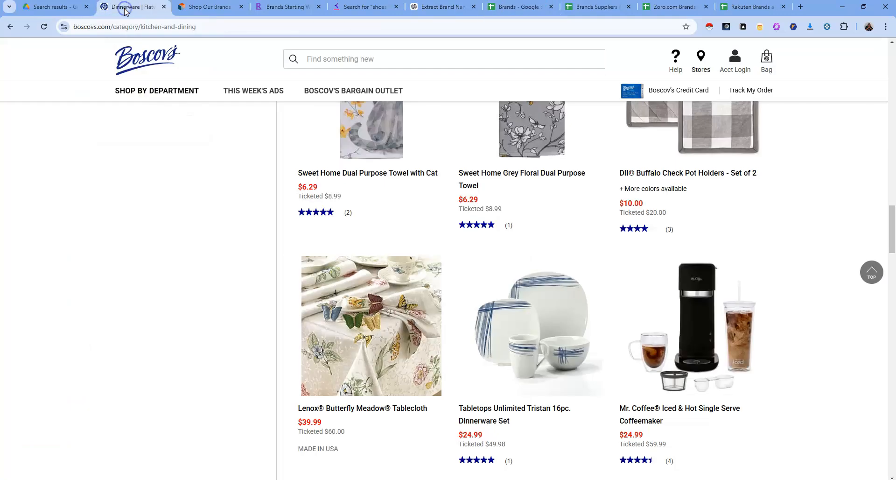
{"action": "mouse_move", "coordinate": [377, 260]}
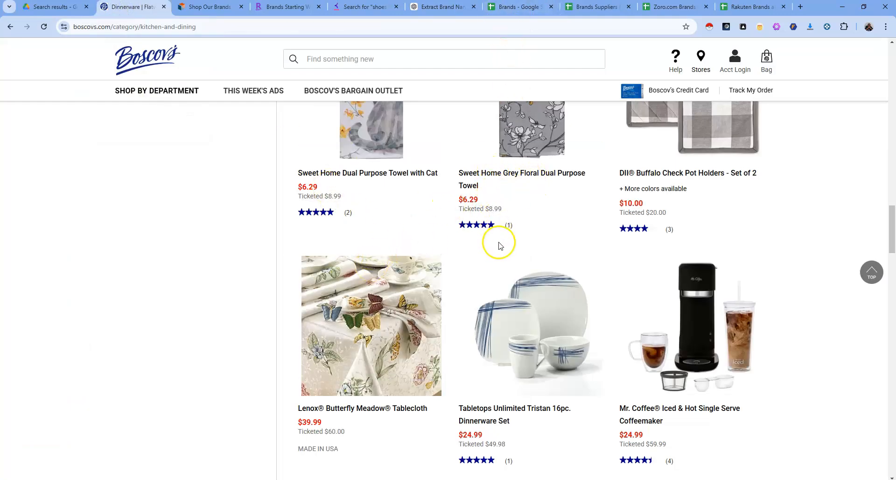
{"action": "scroll", "coordinate": [495, 254], "scroll_direction": "up", "scroll_amount": 2}
{"action": "scroll", "coordinate": [494, 258], "scroll_direction": "up", "scroll_amount": 10}
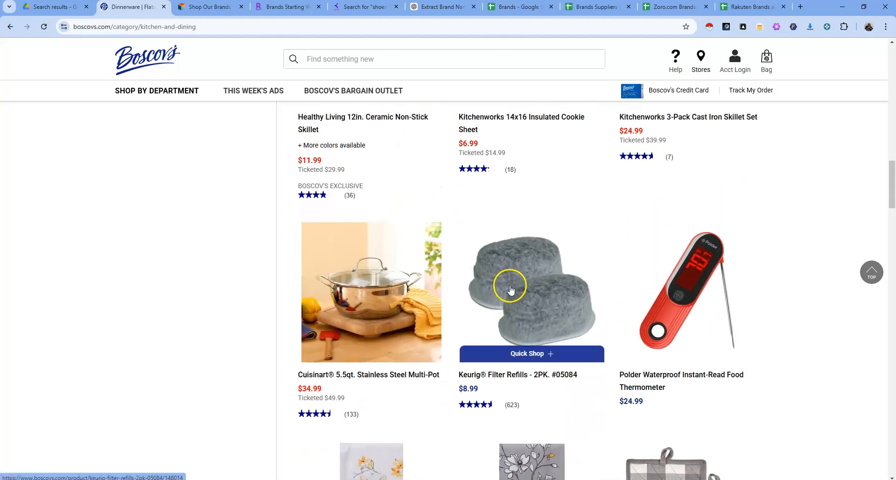
{"action": "scroll", "coordinate": [510, 290], "scroll_direction": "up", "scroll_amount": 5}
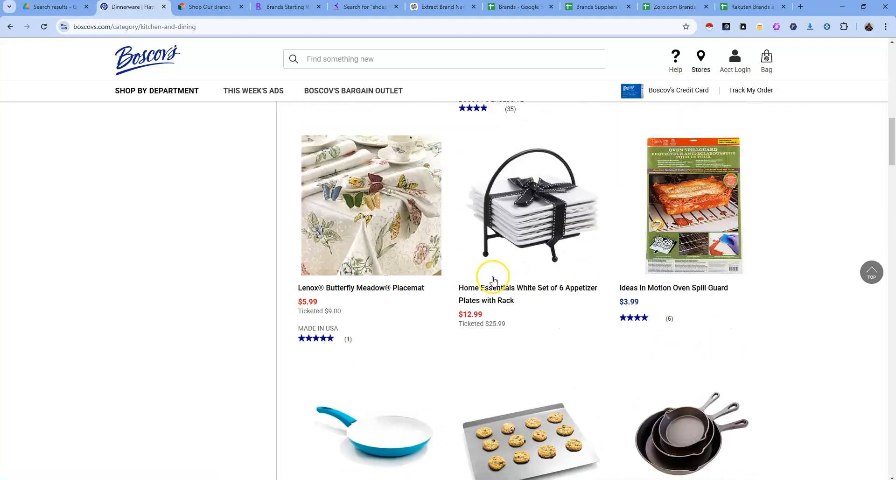
{"action": "scroll", "coordinate": [508, 285], "scroll_direction": "up", "scroll_amount": 3}
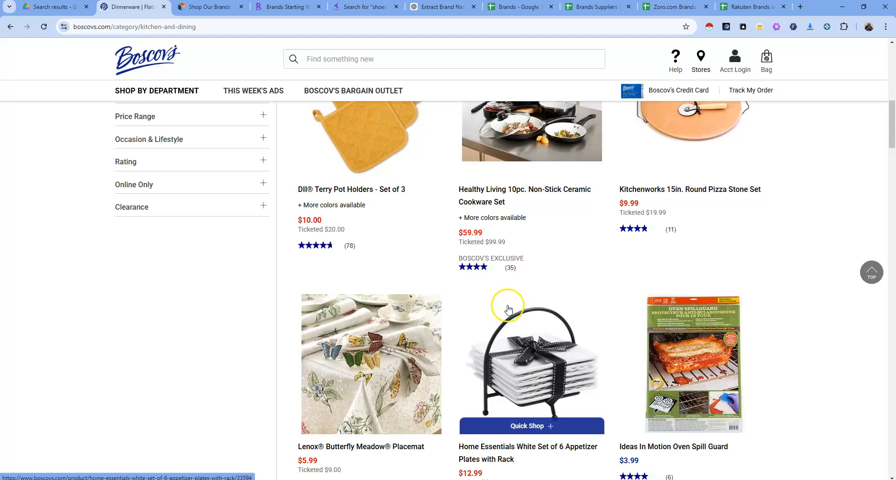
{"action": "scroll", "coordinate": [509, 300], "scroll_direction": "up", "scroll_amount": 3}
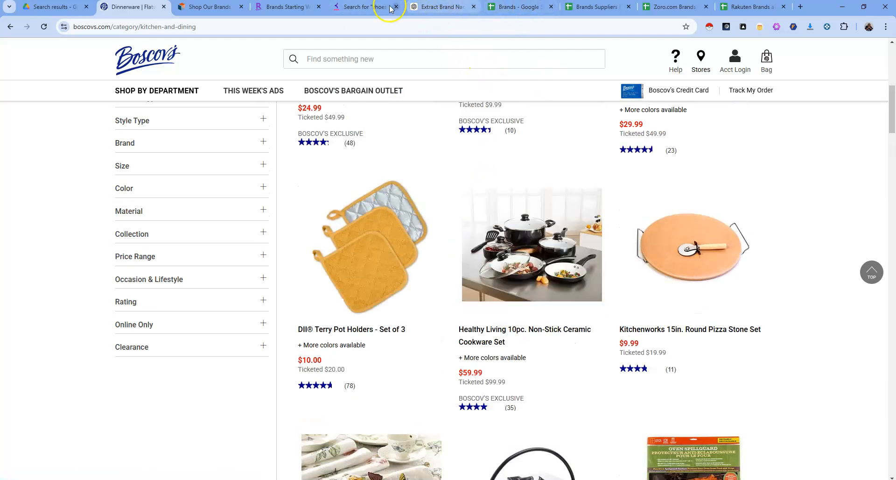
{"action": "left_click", "coordinate": [373, 7]}
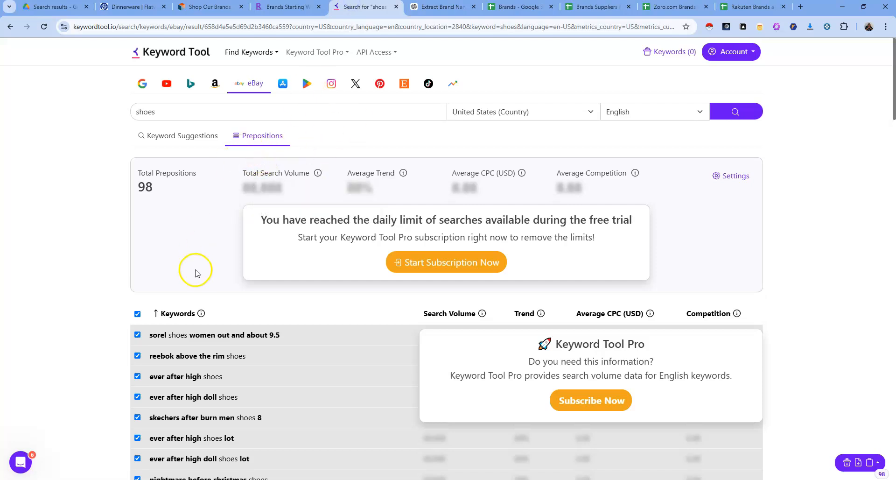
{"action": "mouse_move", "coordinate": [202, 317]}
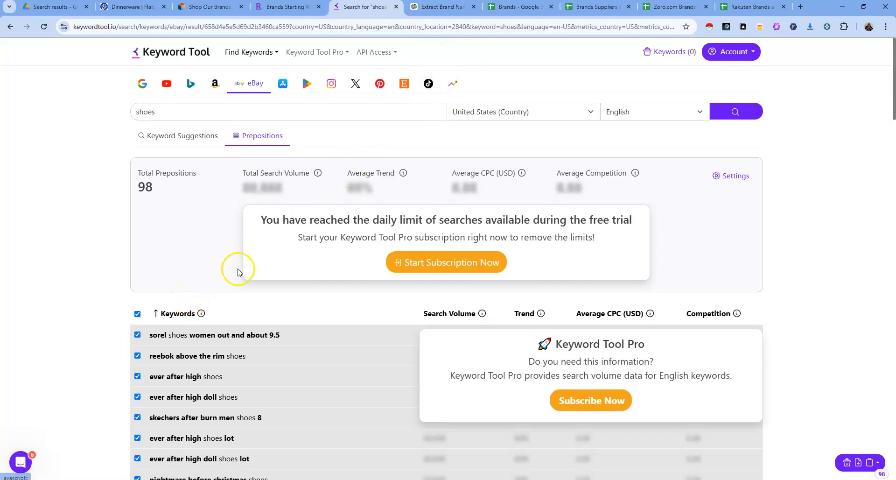
Step: Deselect all the eBay shoe keywords in Keyword Tool, return to the Brands spreadsheet, and review its compiled brand list
{"action": "left_click", "coordinate": [138, 313]}
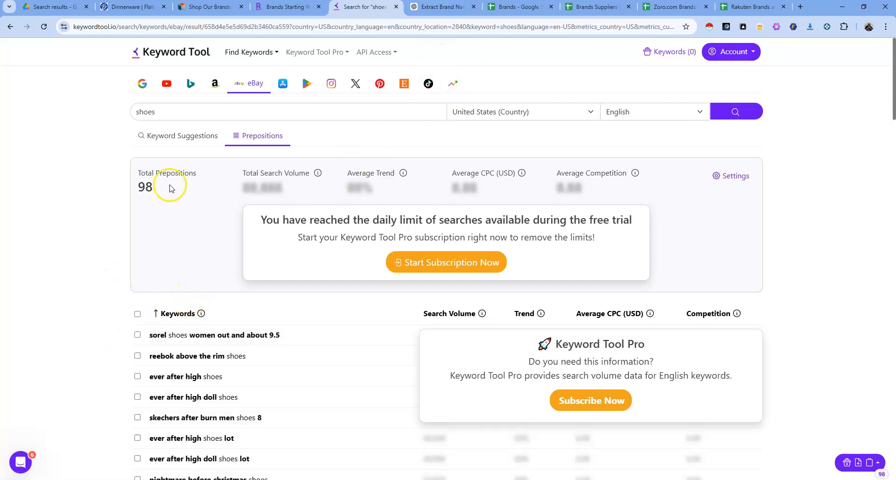
{"action": "double_click", "coordinate": [144, 112]}
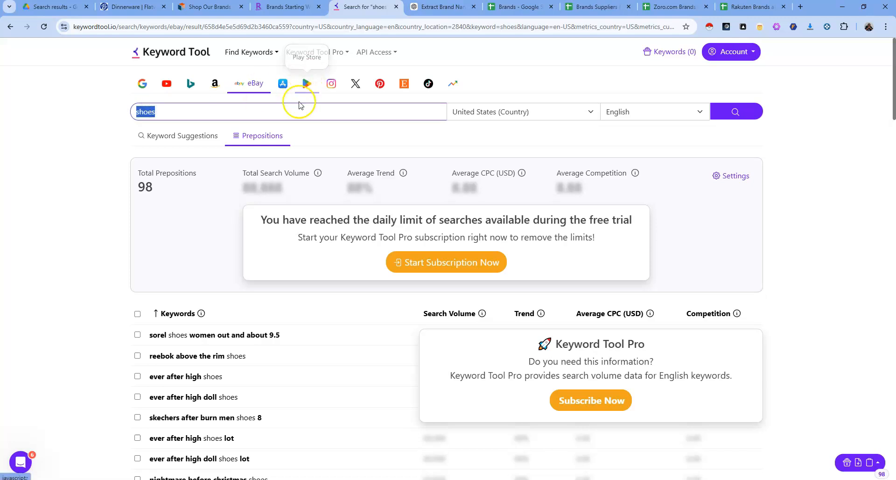
{"action": "left_click", "coordinate": [503, 7]}
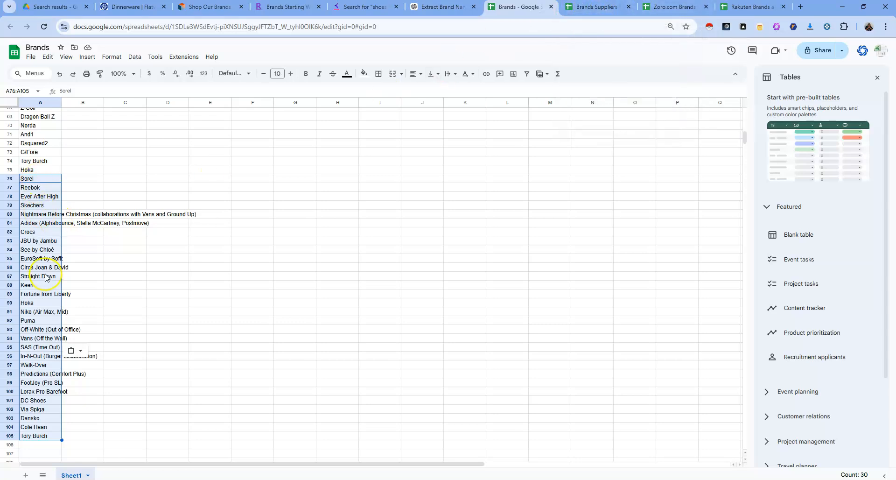
{"action": "scroll", "coordinate": [45, 277], "scroll_direction": "down", "scroll_amount": 1}
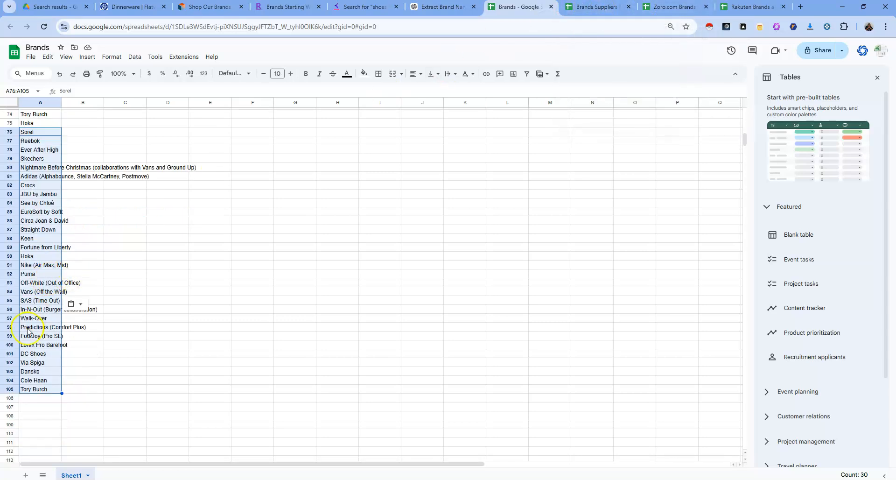
{"action": "scroll", "coordinate": [28, 331], "scroll_direction": "up", "scroll_amount": 15}
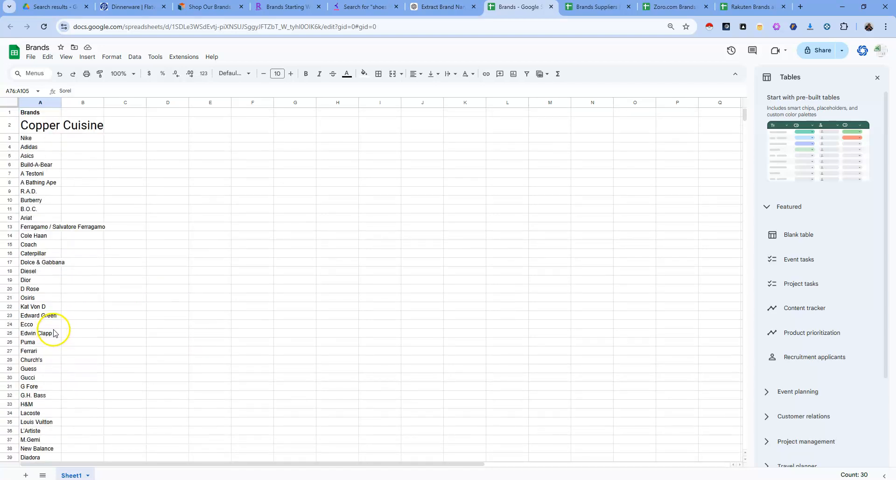
Step: Copy the compiled brand names from Copper Cuisine through Tory Burch, cells A2:A105
{"action": "left_click", "coordinate": [45, 129]}
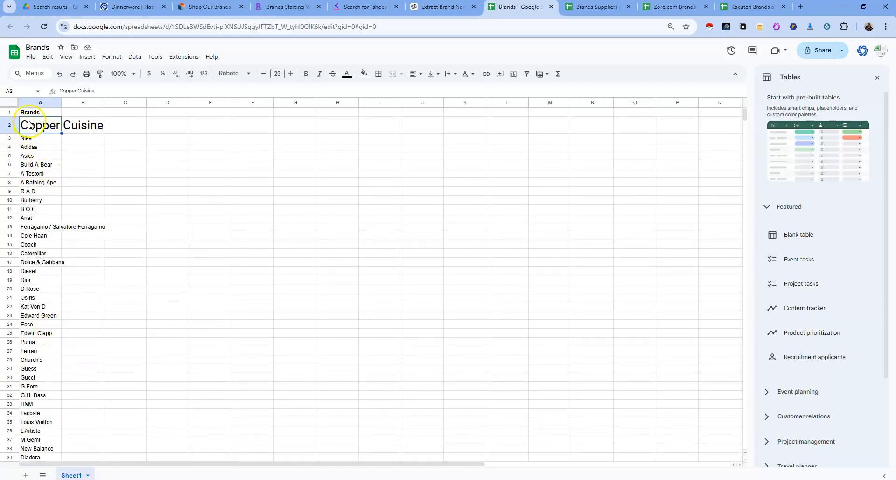
{"action": "left_click_drag", "start_coordinate": [29, 122], "coordinate": [41, 414]}
{"action": "scroll", "coordinate": [49, 382], "scroll_direction": "up", "scroll_amount": 15}
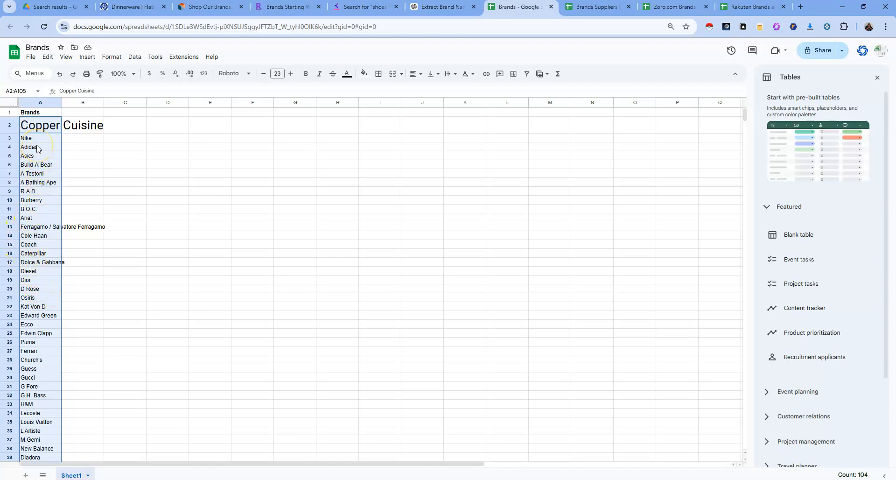
{"action": "right_click", "coordinate": [38, 129]}
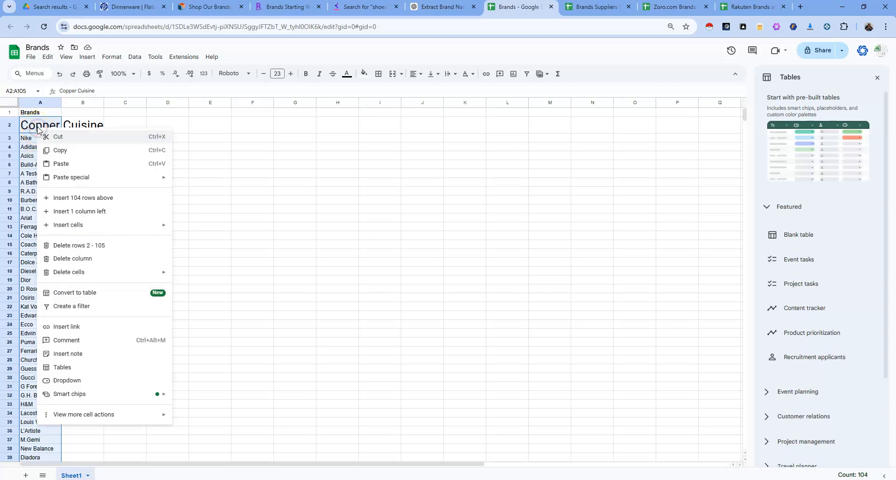
{"action": "left_click", "coordinate": [64, 150]}
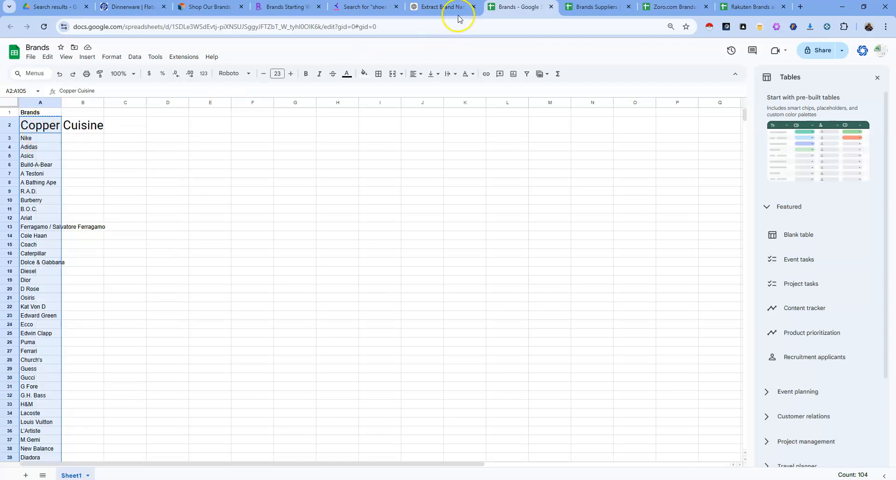
Step: Switch to the Brands Suppliers Matcher spreadsheet and paste the copied brands as values only into the Brand column from cell B3167, below the existing list
{"action": "left_click", "coordinate": [584, 10]}
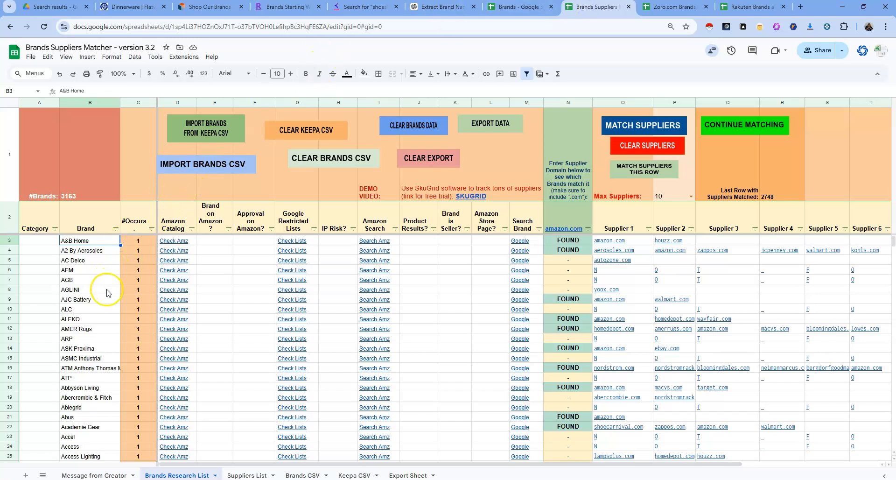
{"action": "scroll", "coordinate": [117, 308], "scroll_direction": "down", "scroll_amount": 15}
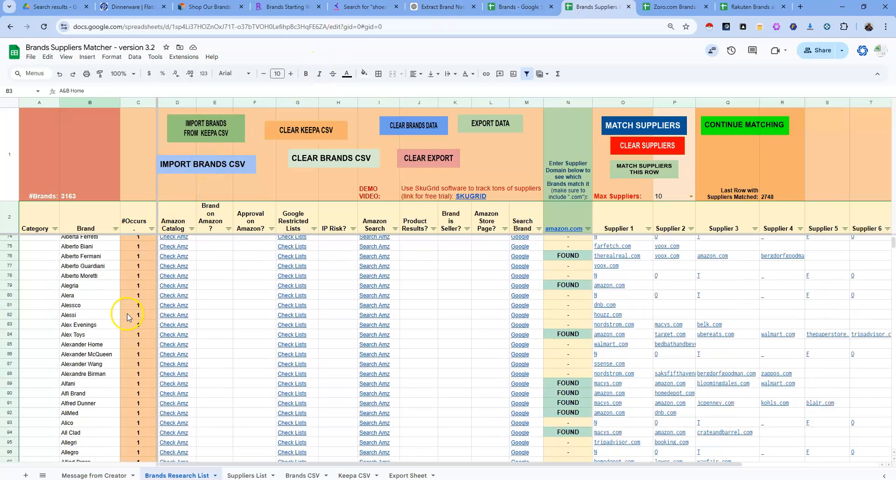
{"action": "scroll", "coordinate": [686, 378], "scroll_direction": "up", "scroll_amount": 15}
{"action": "scroll", "coordinate": [569, 360], "scroll_direction": "down", "scroll_amount": 20}
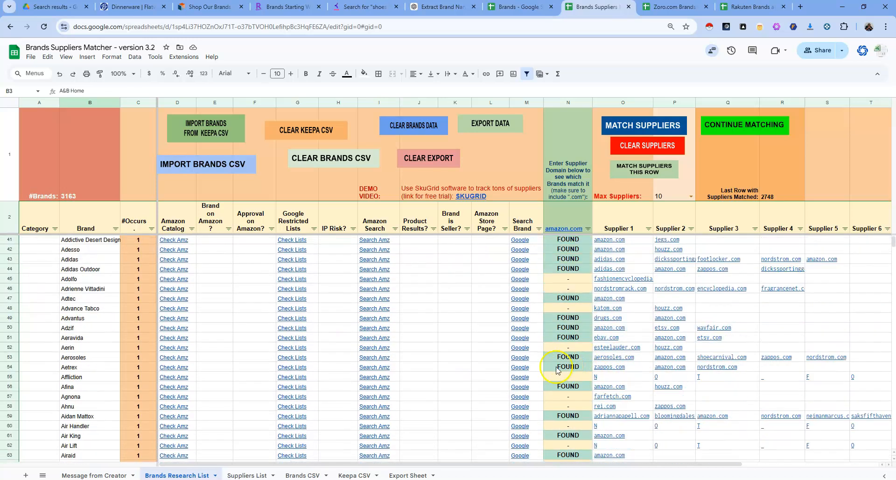
{"action": "left_click", "coordinate": [96, 280]}
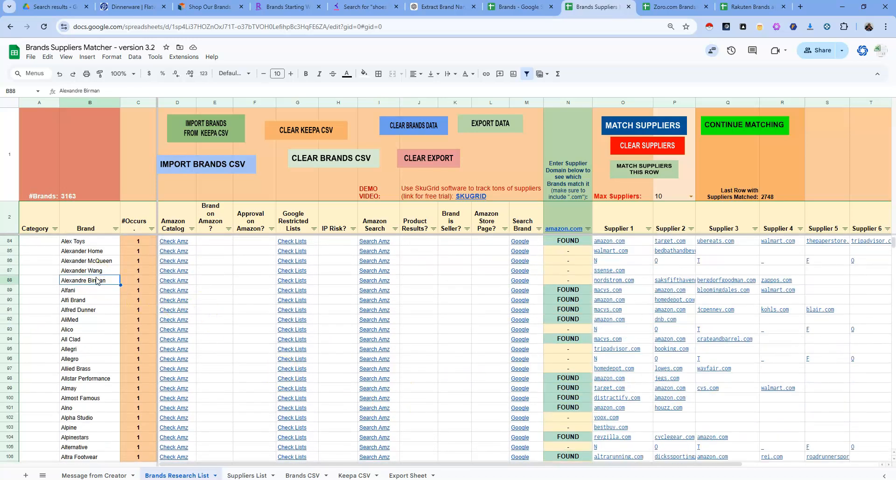
{"action": "key", "text": "ctrl+Down"}
{"action": "key", "text": "Down"}
{"action": "key", "text": "Down"}
{"action": "key", "text": "Down"}
{"action": "key", "text": "Down"}
{"action": "key", "text": "Down"}
{"action": "key", "text": "Down"}
{"action": "key", "text": "Down"}
{"action": "key", "text": "Down"}
{"action": "key", "text": "Down"}
{"action": "key", "text": "Down"}
{"action": "key", "text": "Down"}
{"action": "key", "text": "Down"}
{"action": "key", "text": "Down"}
{"action": "key", "text": "Down"}
{"action": "key", "text": "Down"}
{"action": "left_click", "coordinate": [79, 331]}
{"action": "right_click", "coordinate": [79, 330]}
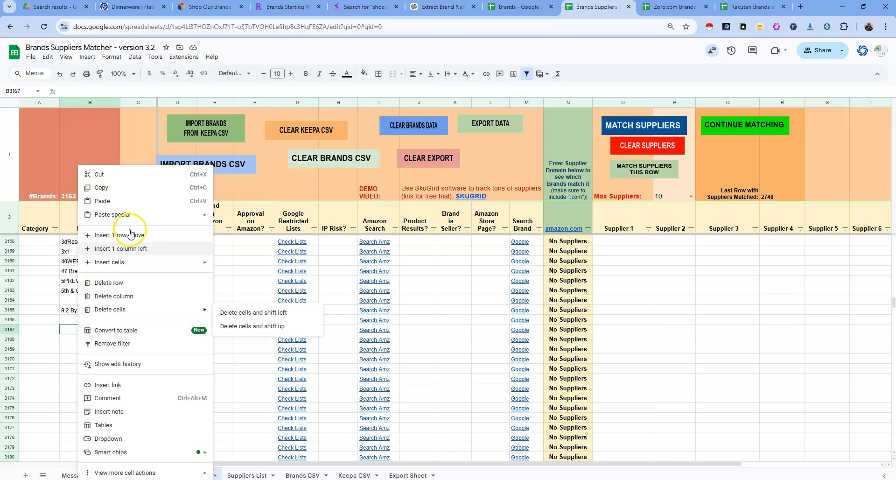
{"action": "mouse_move", "coordinate": [140, 214]}
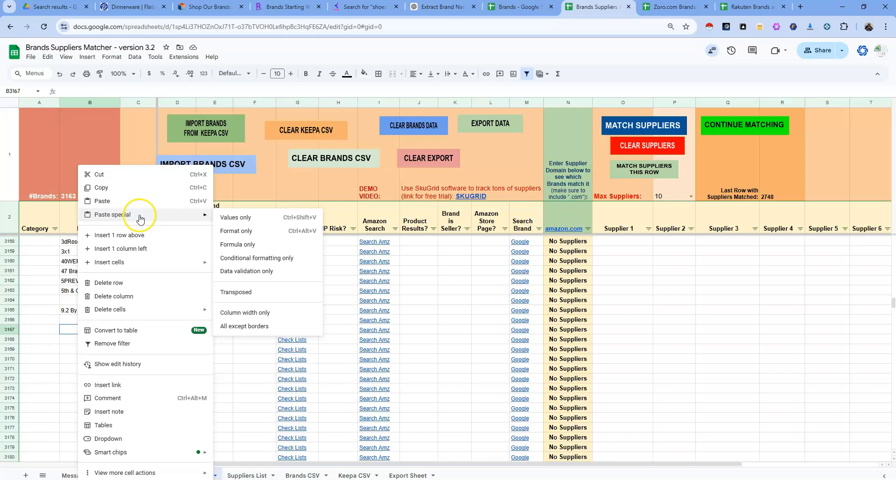
{"action": "left_click", "coordinate": [234, 217]}
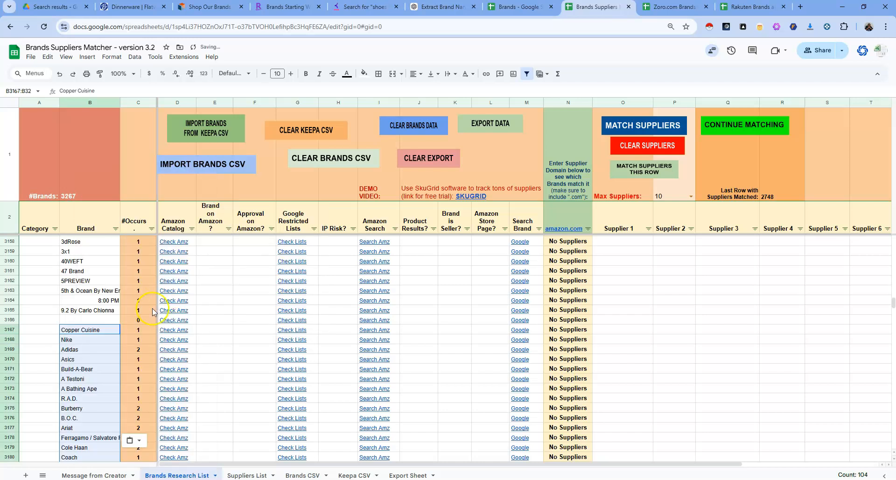
Step: Run Match Suppliers starting from the Copper Cuisine row, with Supplier 1 cell O3167 selected
{"action": "left_click", "coordinate": [90, 330]}
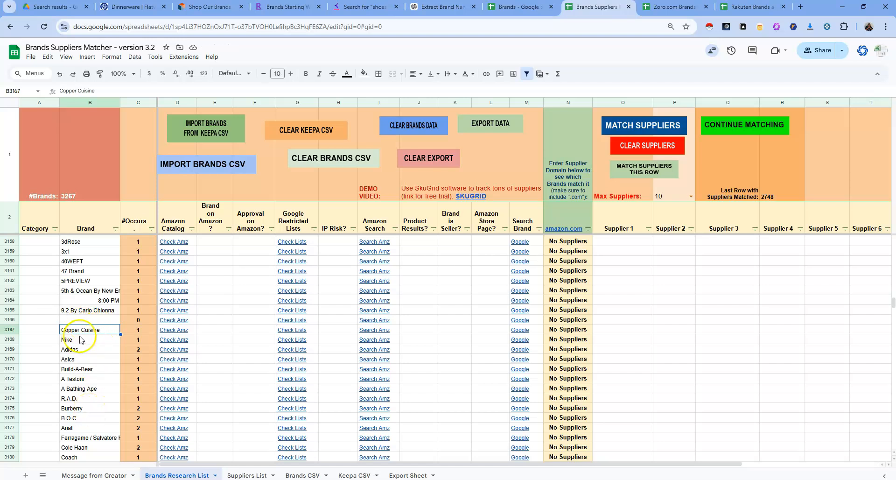
{"action": "left_click", "coordinate": [10, 329]}
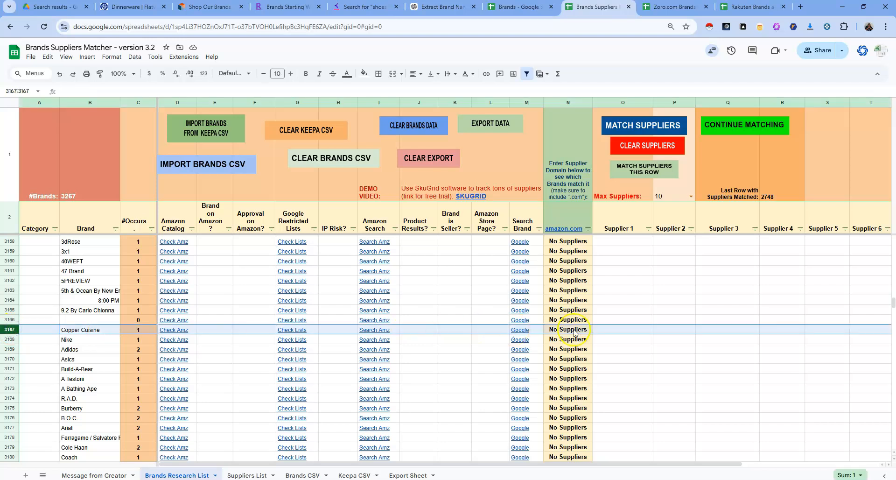
{"action": "left_click", "coordinate": [604, 331]}
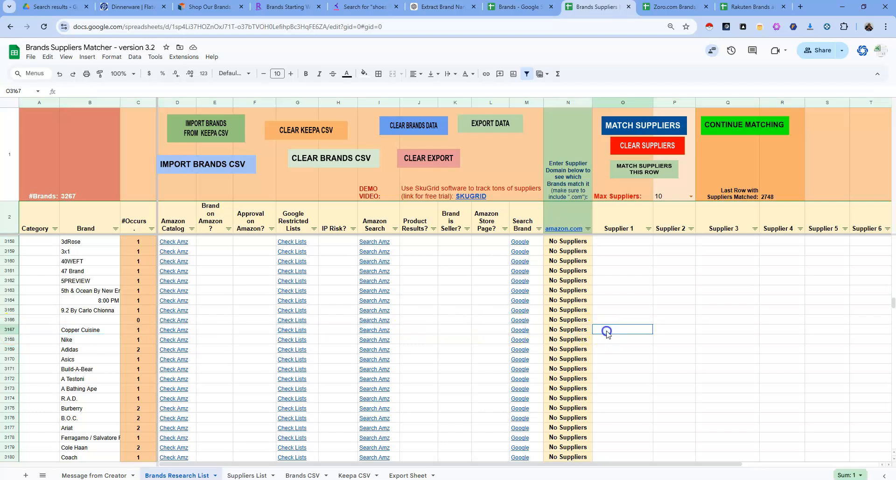
{"action": "left_click", "coordinate": [620, 130]}
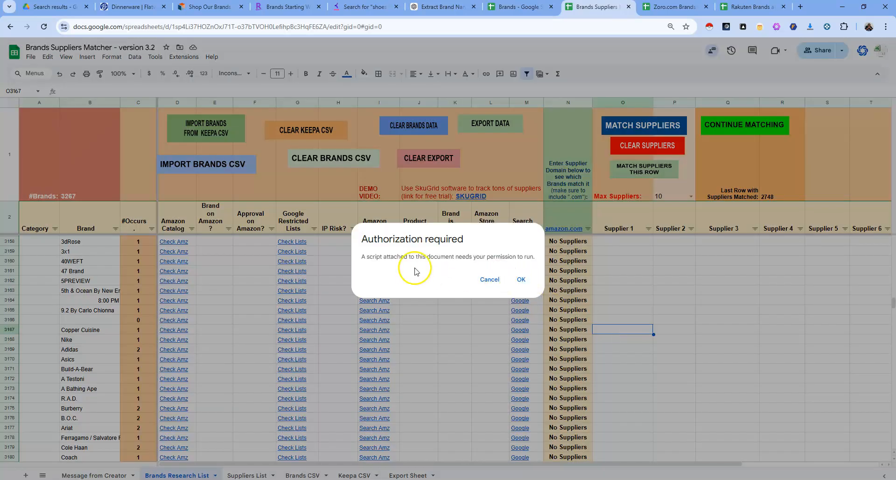
Step: Authorize the Brands to Suppliers Auto Matcher Version 3.0 script with the Google account, continuing past the unverified-app warning and allowing access
{"action": "left_click", "coordinate": [521, 279]}
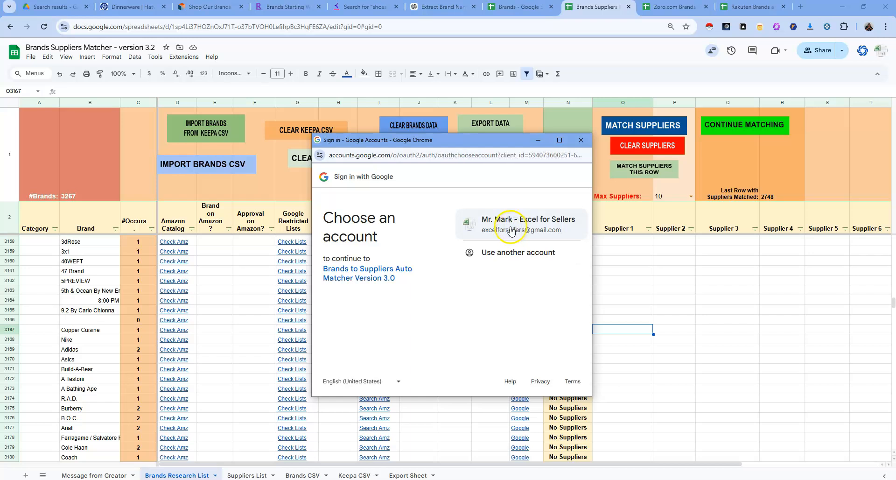
{"action": "left_click", "coordinate": [505, 227]}
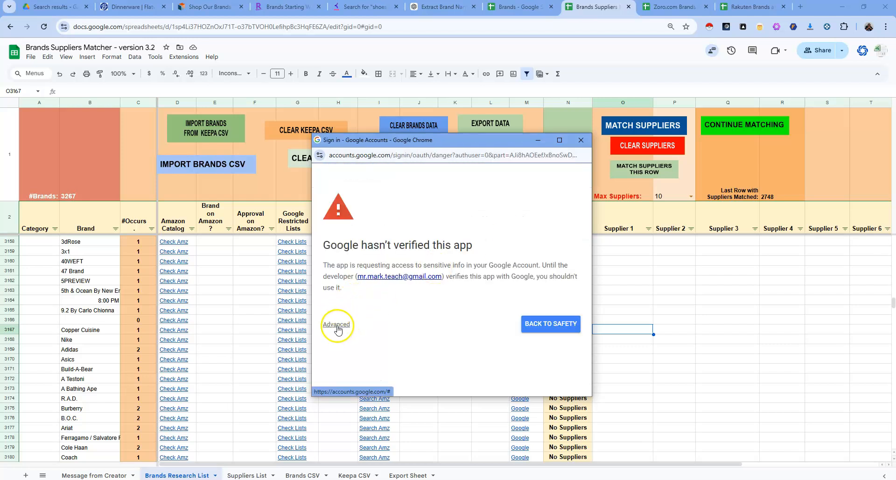
{"action": "left_click", "coordinate": [337, 325]}
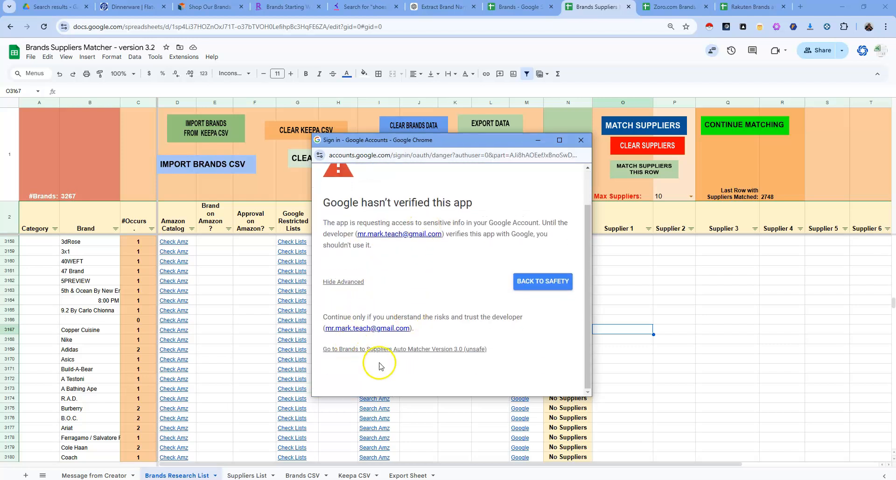
{"action": "left_click", "coordinate": [384, 349]}
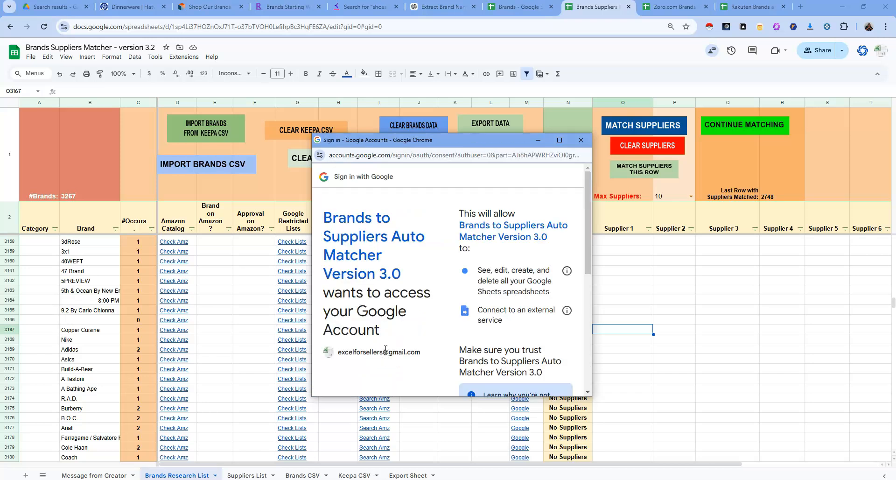
{"action": "scroll", "coordinate": [442, 276], "scroll_direction": "down", "scroll_amount": 5}
{"action": "left_click", "coordinate": [537, 347]}
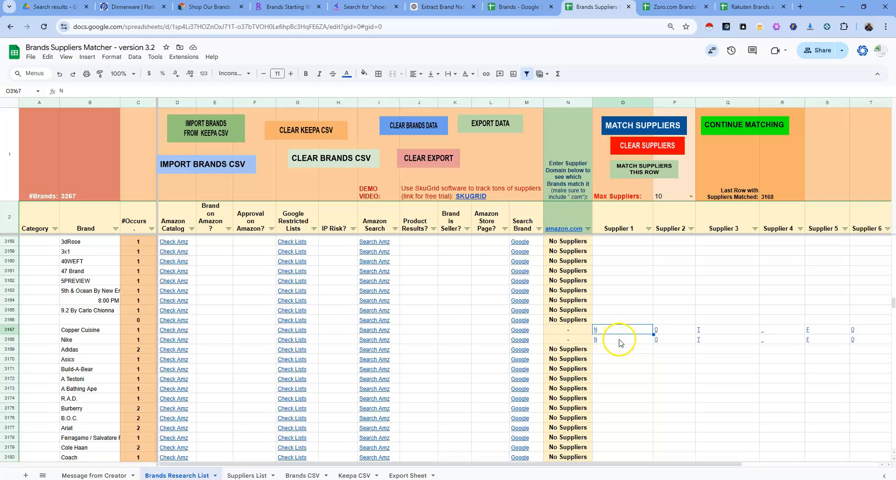
Step: Check the suppliers matched for Adidas and open the Google search link in the Copper Cuisine row
{"action": "scroll", "coordinate": [621, 343], "scroll_direction": "down", "scroll_amount": 3}
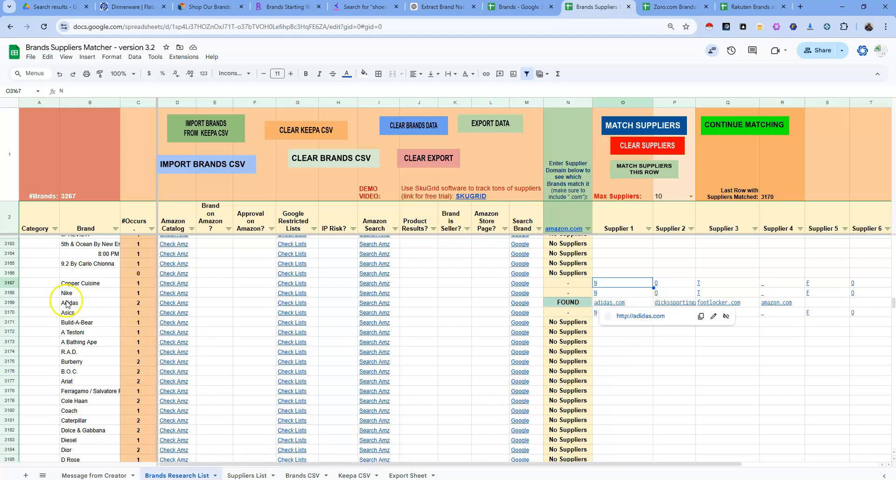
{"action": "left_click", "coordinate": [10, 303]}
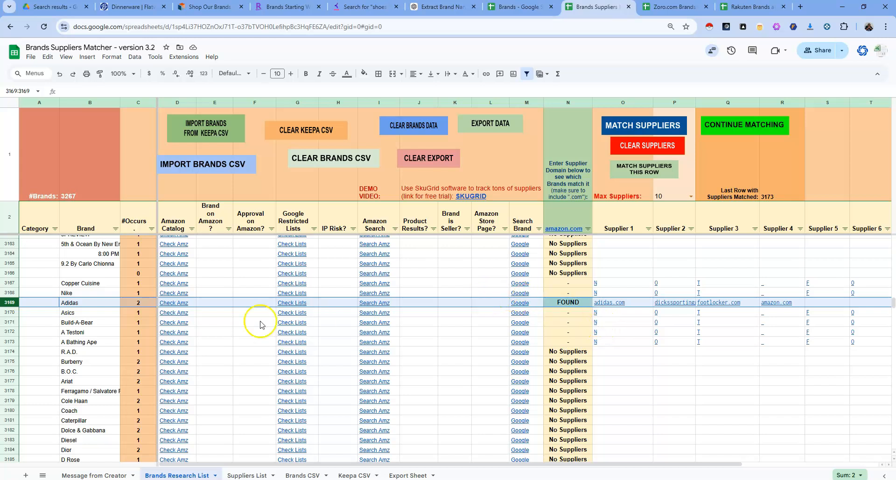
{"action": "left_click", "coordinate": [100, 283]}
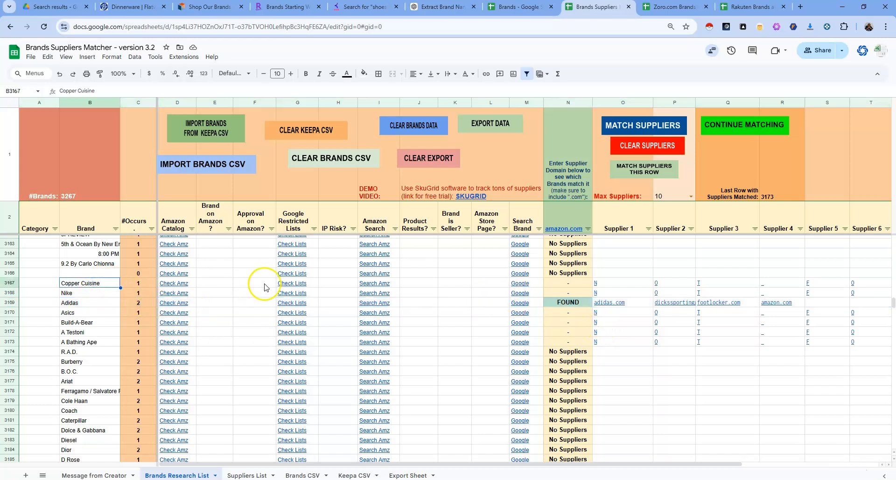
{"action": "left_click", "coordinate": [529, 285]}
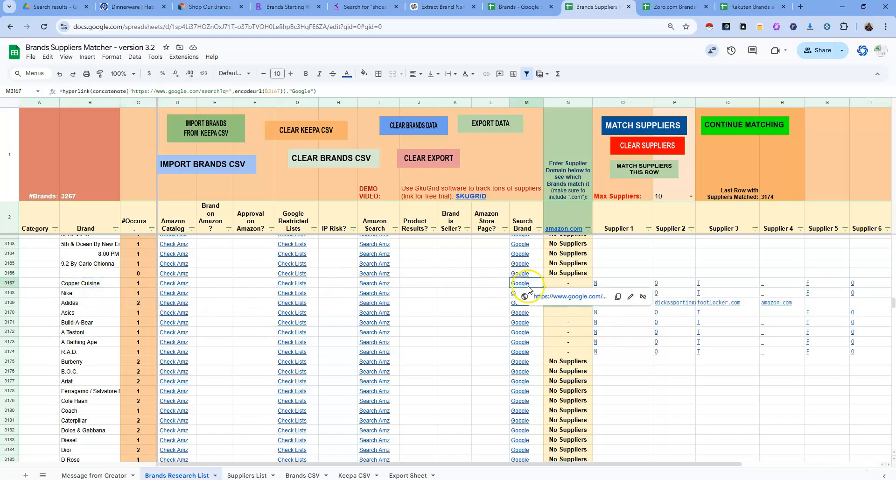
{"action": "left_click", "coordinate": [541, 299]}
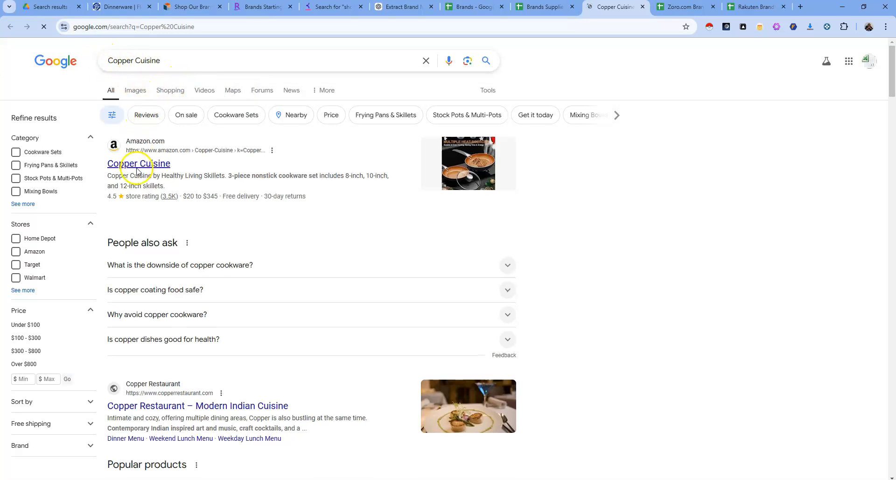
Step: Look through the Google results for Copper Cuisine to find retailers that sell the brand
{"action": "scroll", "coordinate": [201, 247], "scroll_direction": "down", "scroll_amount": 1}
{"action": "scroll", "coordinate": [201, 258], "scroll_direction": "down", "scroll_amount": 3}
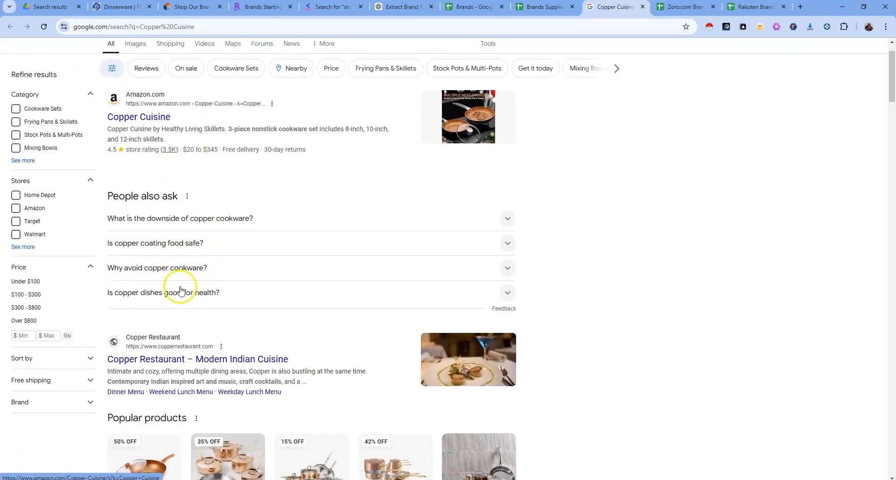
{"action": "scroll", "coordinate": [180, 167], "scroll_direction": "down", "scroll_amount": 7}
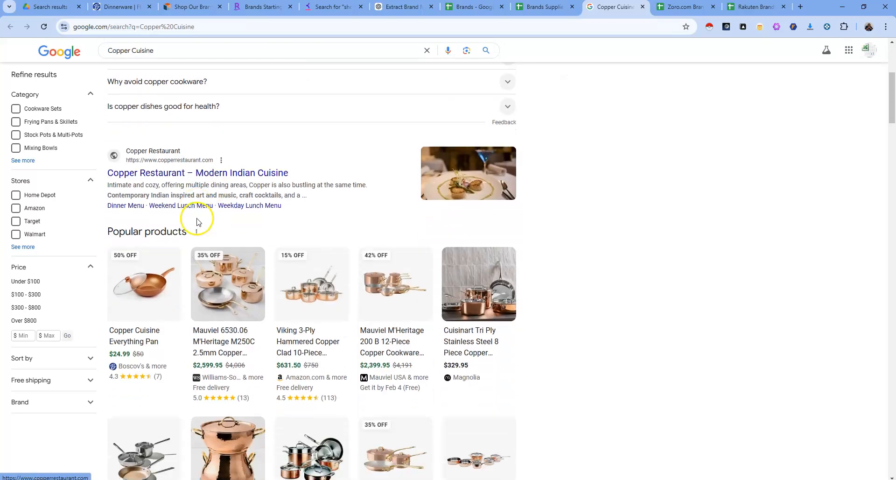
{"action": "scroll", "coordinate": [221, 182], "scroll_direction": "down", "scroll_amount": 13}
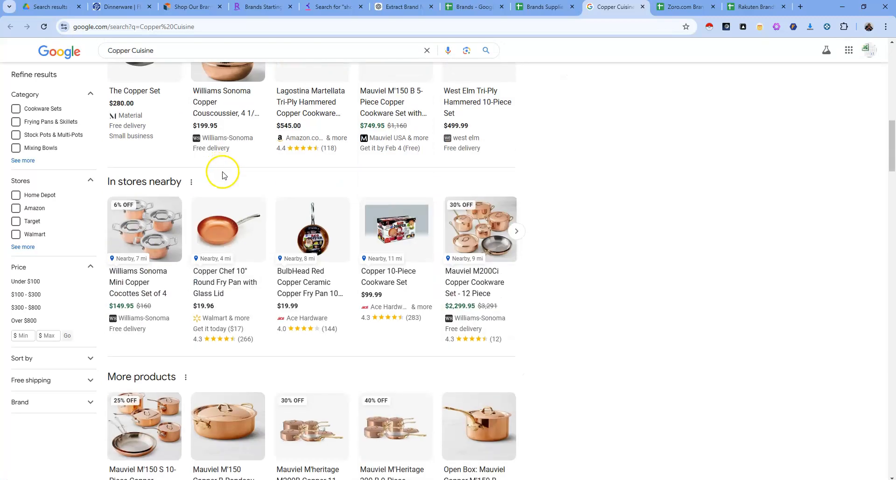
{"action": "scroll", "coordinate": [218, 292], "scroll_direction": "down", "scroll_amount": 4}
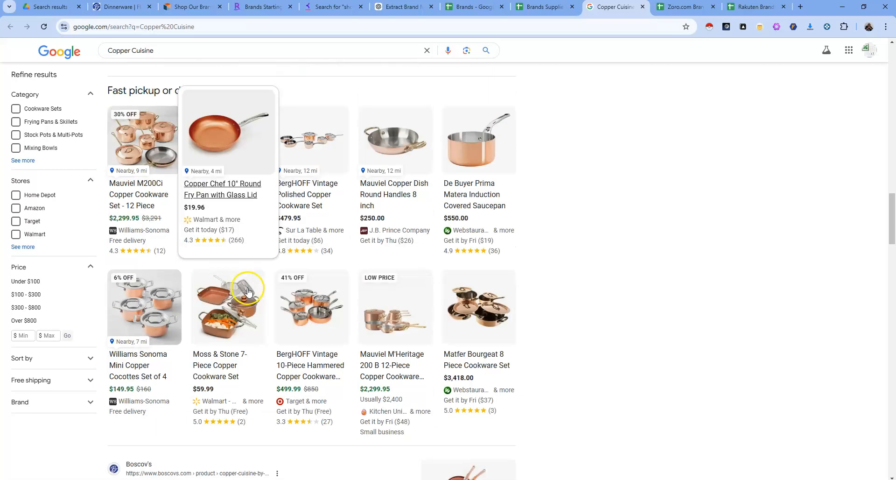
{"action": "scroll", "coordinate": [236, 296], "scroll_direction": "up", "scroll_amount": 20}
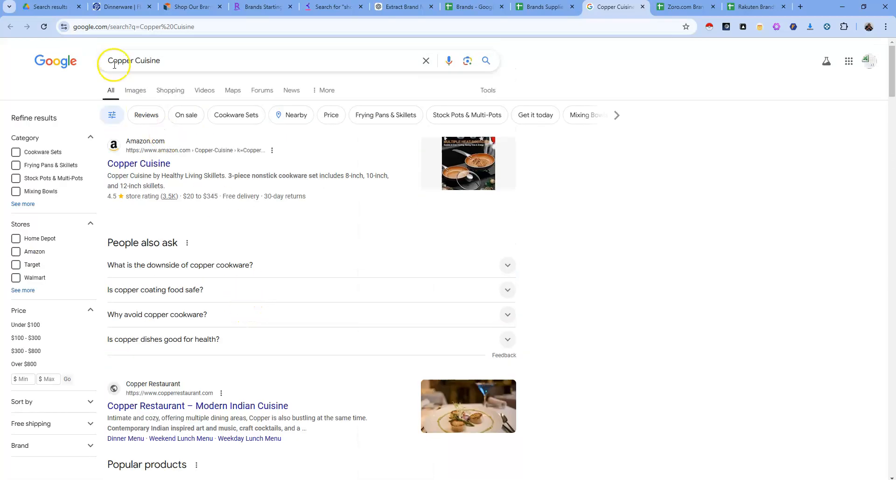
Step: Examine the popular products and nearby store offers in the Copper Cuisine search results for sellers of the brand
{"action": "scroll", "coordinate": [240, 252], "scroll_direction": "down", "scroll_amount": 6}
{"action": "scroll", "coordinate": [240, 250], "scroll_direction": "down", "scroll_amount": 13}
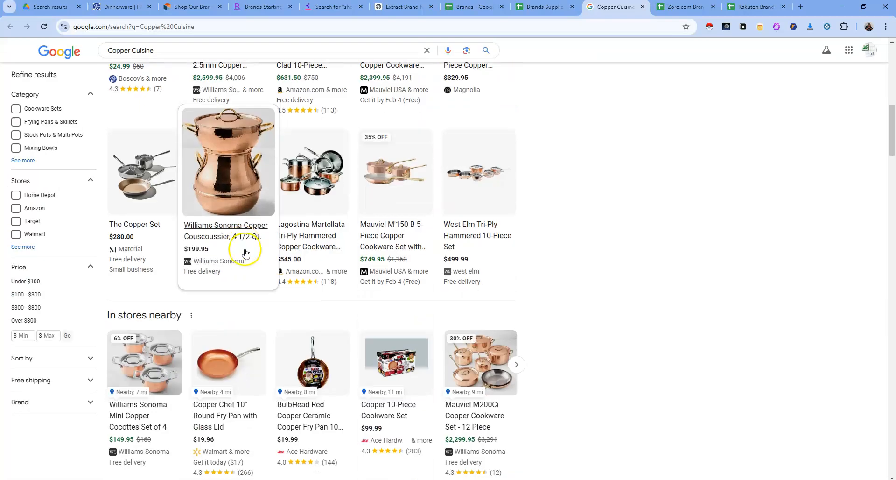
{"action": "scroll", "coordinate": [312, 261], "scroll_direction": "up", "scroll_amount": 4}
{"action": "scroll", "coordinate": [308, 266], "scroll_direction": "up", "scroll_amount": 15}
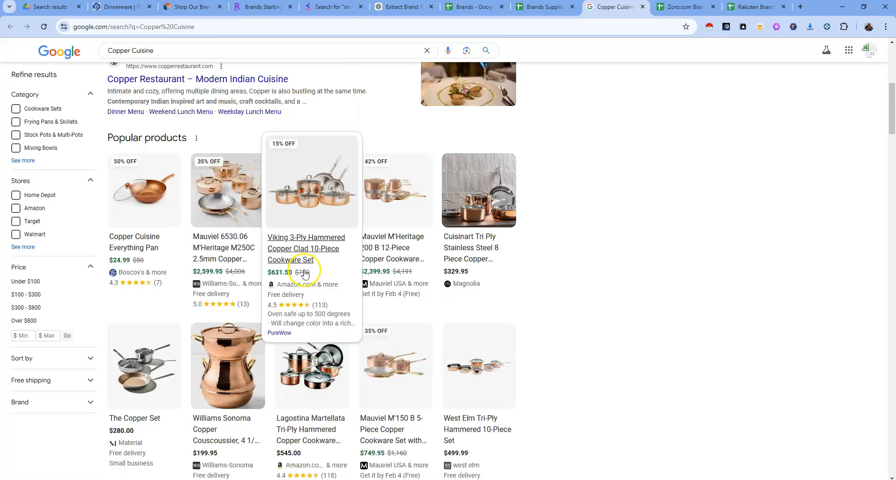
Step: Return to the Brands Suppliers Matcher and inspect the Dolce & Gabbana row and its Supplier 1 and Supplier 2 cells
{"action": "left_click", "coordinate": [535, 9]}
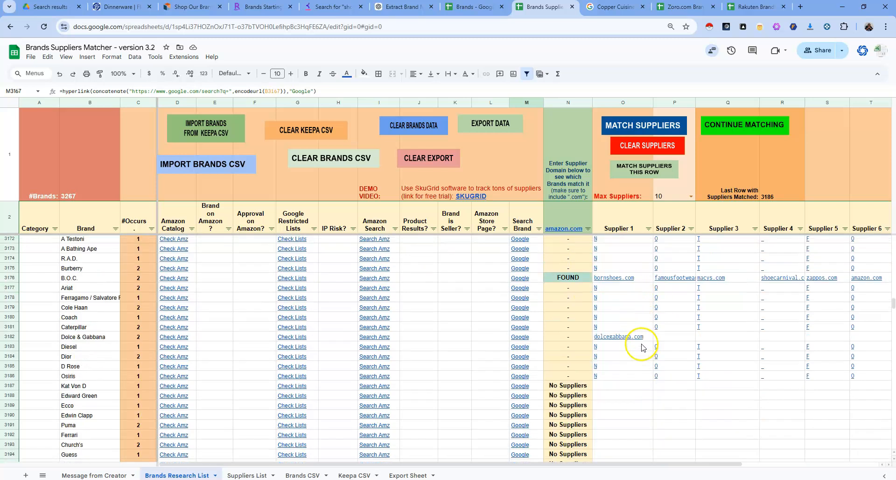
{"action": "scroll", "coordinate": [630, 311], "scroll_direction": "down", "scroll_amount": 3}
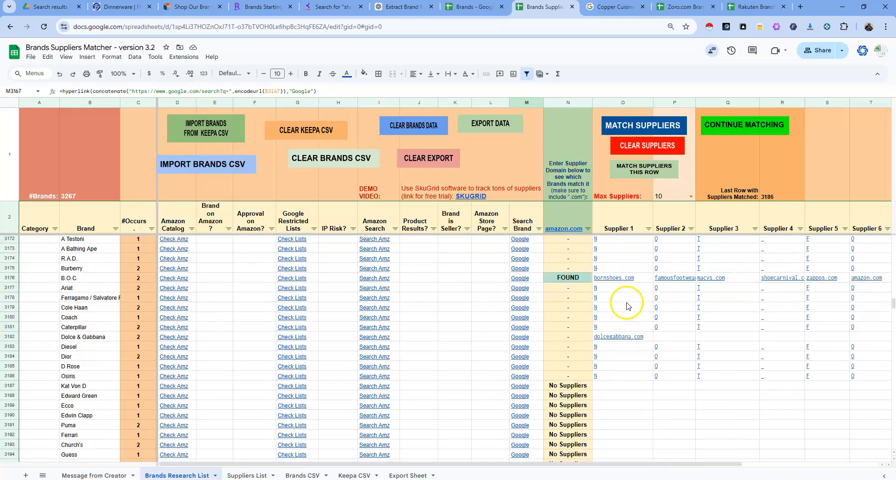
{"action": "left_click", "coordinate": [74, 338]}
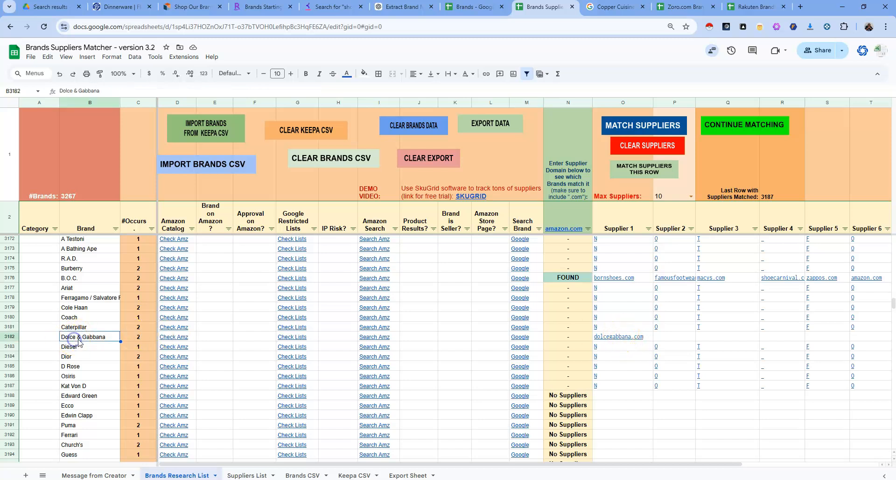
{"action": "left_click", "coordinate": [7, 336]}
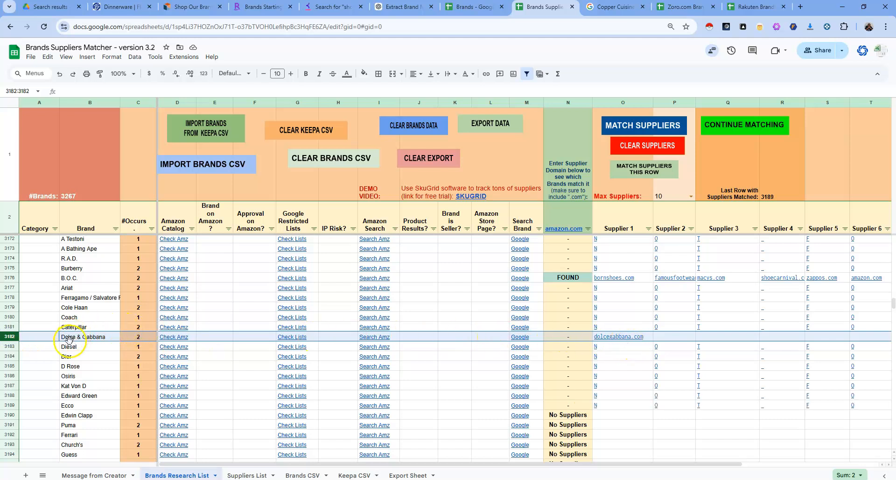
{"action": "left_click", "coordinate": [629, 338]}
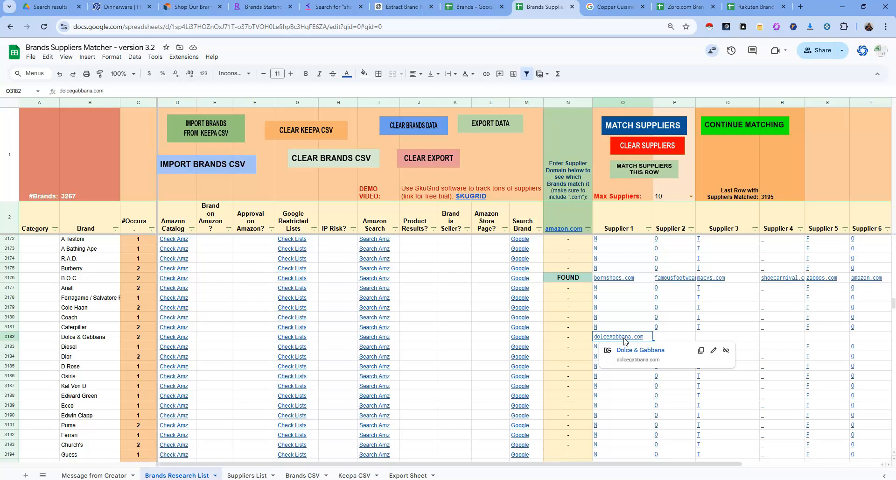
{"action": "left_click", "coordinate": [670, 338]}
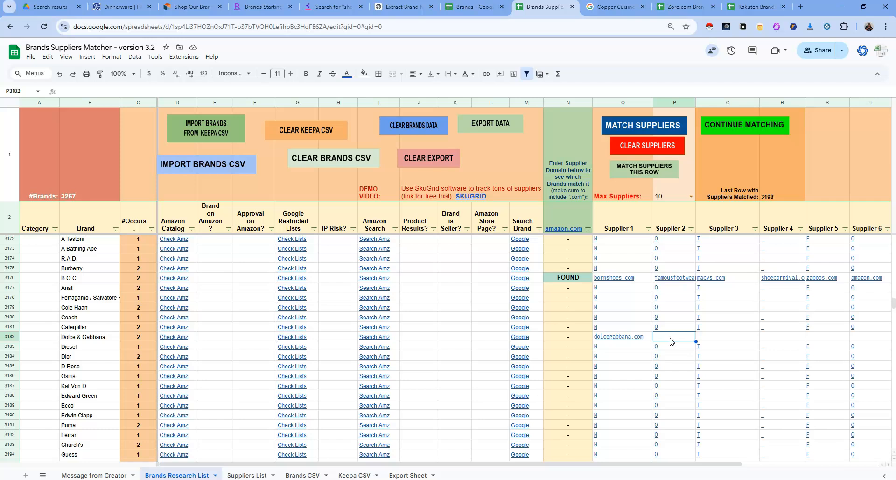
Step: Revisit the Keyword Tool results for shoes and return to the matcher's brand rows around Copper Cuisine
{"action": "left_click", "coordinate": [329, 7]}
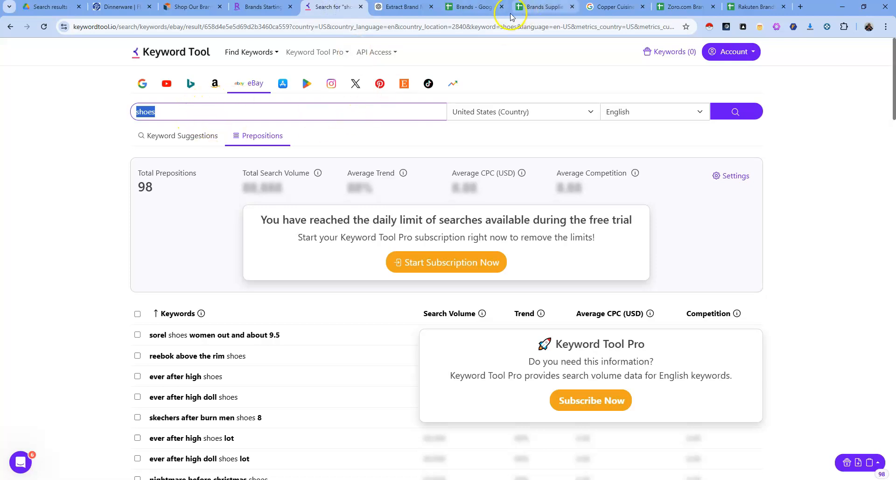
{"action": "left_click", "coordinate": [538, 7]}
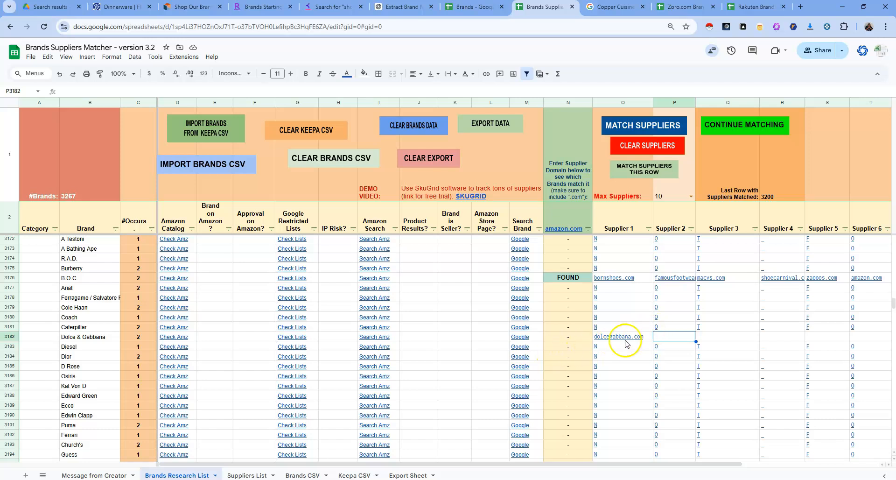
{"action": "scroll", "coordinate": [626, 341], "scroll_direction": "up", "scroll_amount": 5}
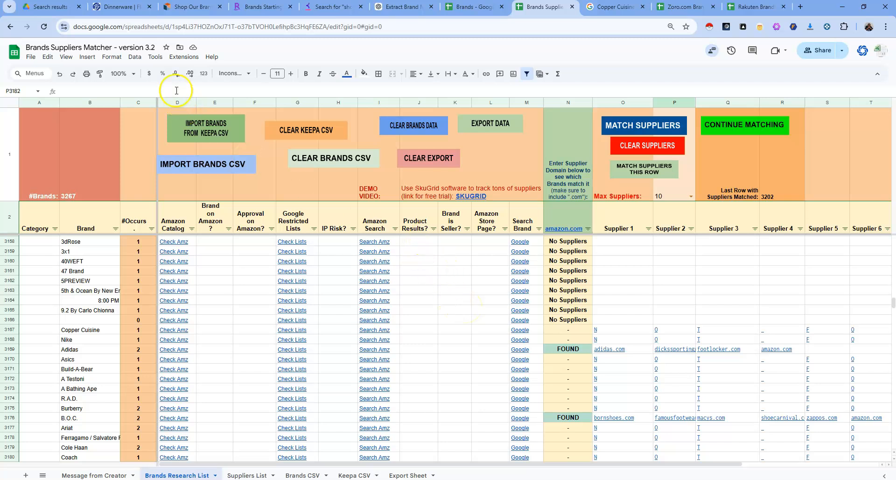
Step: Review the Boscov's kitchen and dining products and Zoro's featured brands as sources of brand names
{"action": "left_click", "coordinate": [115, 7]}
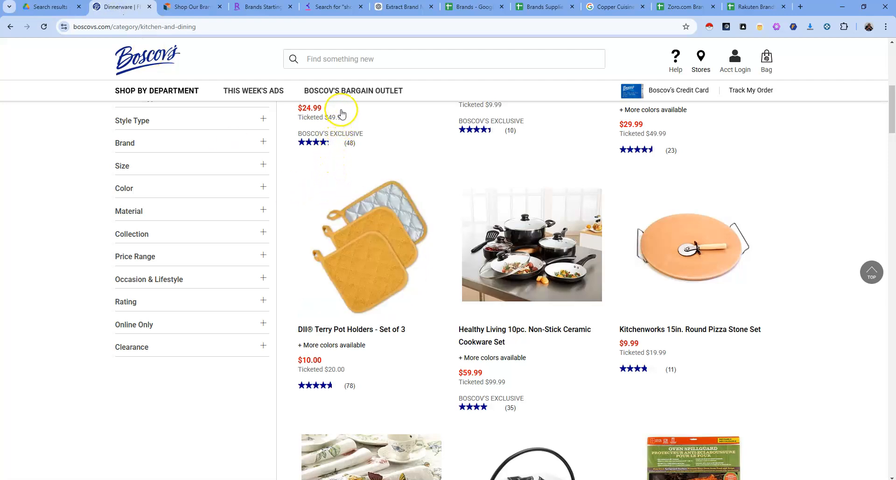
{"action": "mouse_move", "coordinate": [385, 286]}
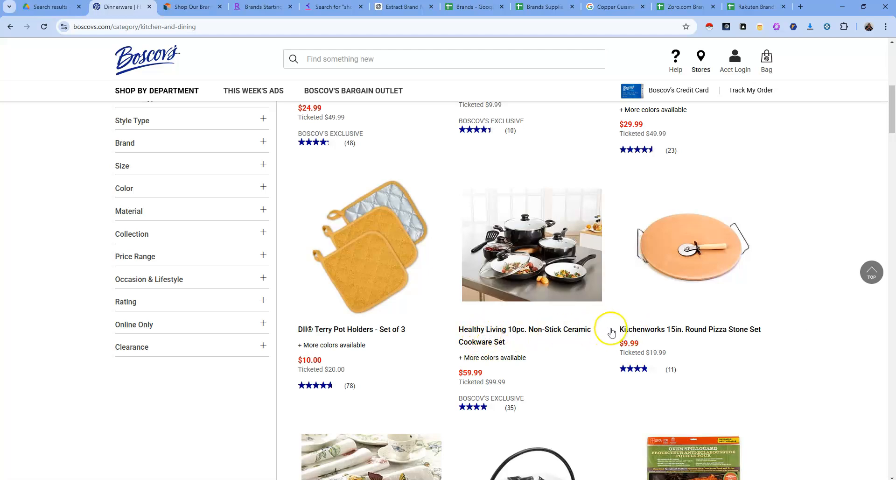
{"action": "left_click", "coordinate": [186, 8]}
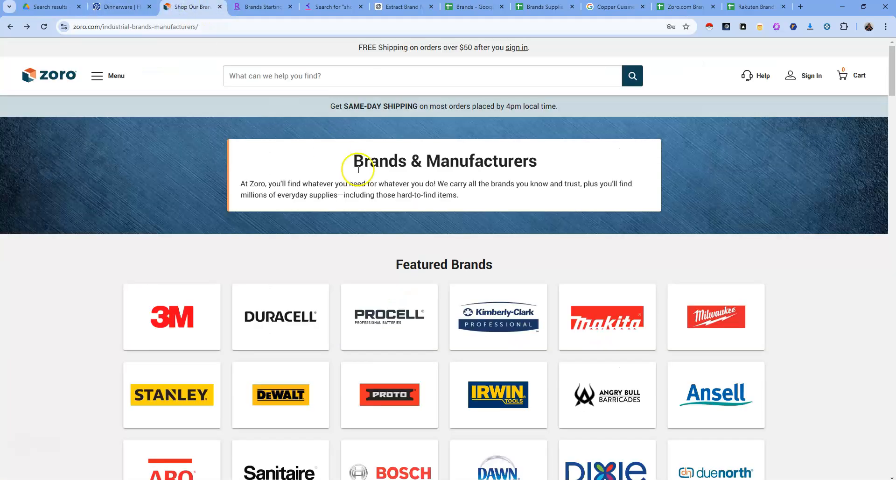
{"action": "scroll", "coordinate": [379, 189], "scroll_direction": "down", "scroll_amount": 3}
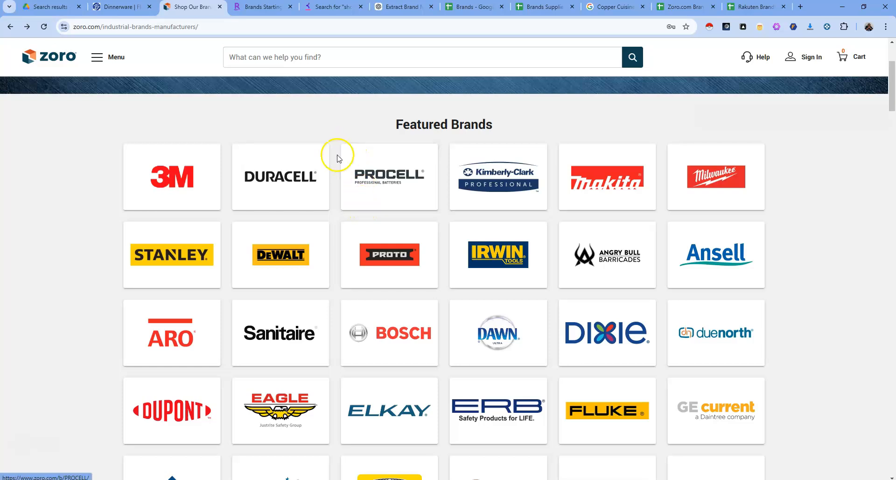
{"action": "scroll", "coordinate": [306, 219], "scroll_direction": "down", "scroll_amount": 1}
{"action": "scroll", "coordinate": [306, 219], "scroll_direction": "down", "scroll_amount": 8}
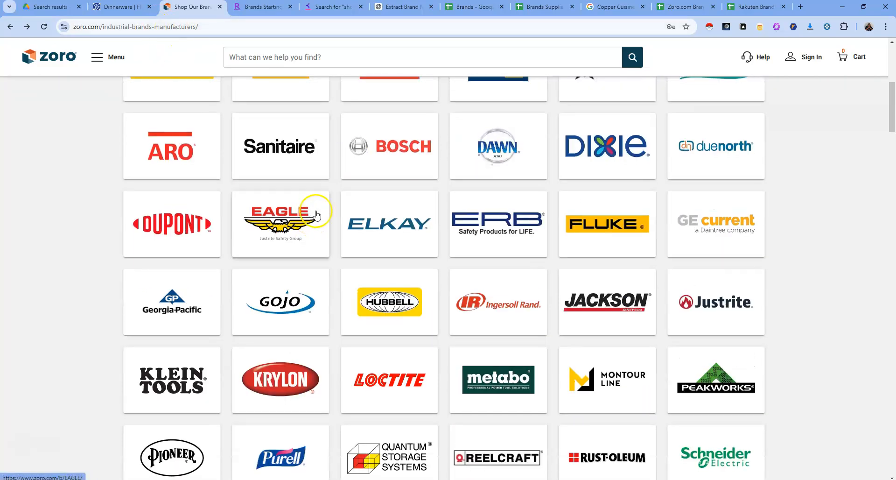
{"action": "scroll", "coordinate": [344, 234], "scroll_direction": "up", "scroll_amount": 8}
{"action": "scroll", "coordinate": [343, 234], "scroll_direction": "up", "scroll_amount": 4}
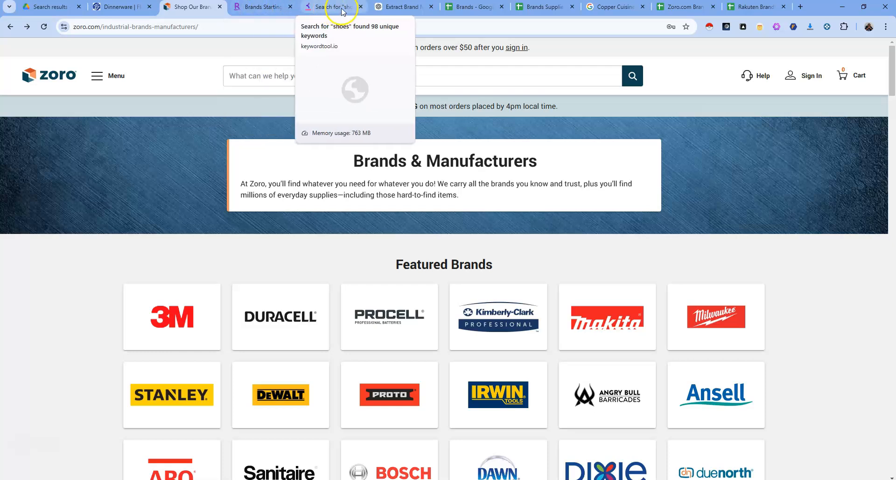
Step: Review Rakuten's brand list, the Keyword Tool results and the Zoro and Rakuten brand spreadsheets, and return to the Brands Suppliers Matcher
{"action": "left_click", "coordinate": [259, 7]}
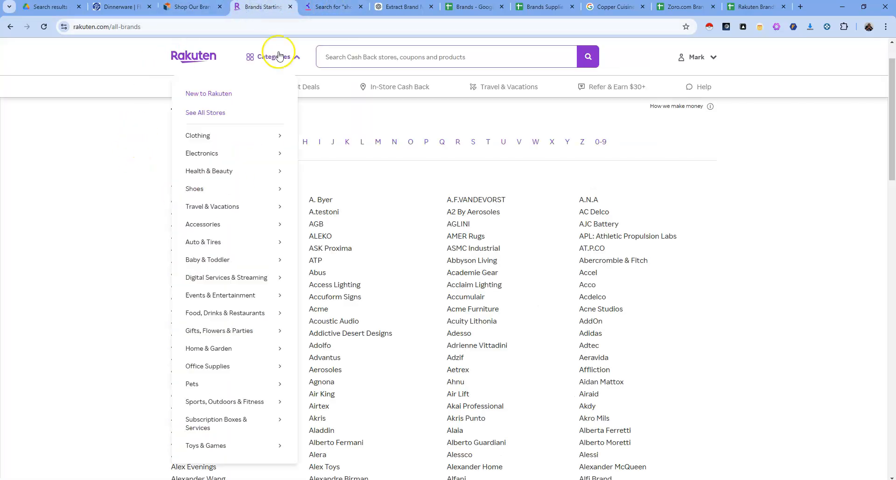
{"action": "left_click", "coordinate": [326, 7]}
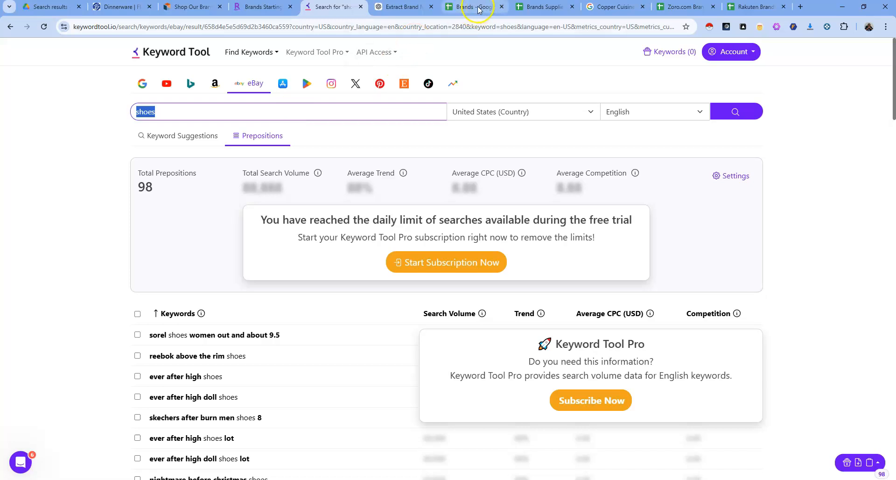
{"action": "left_click", "coordinate": [674, 10]}
{"action": "left_click", "coordinate": [752, 8]}
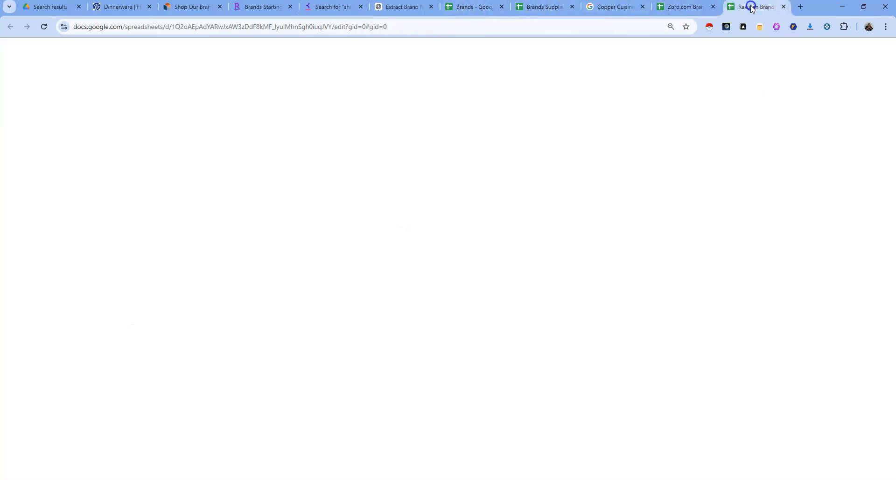
{"action": "left_click", "coordinate": [537, 9]}
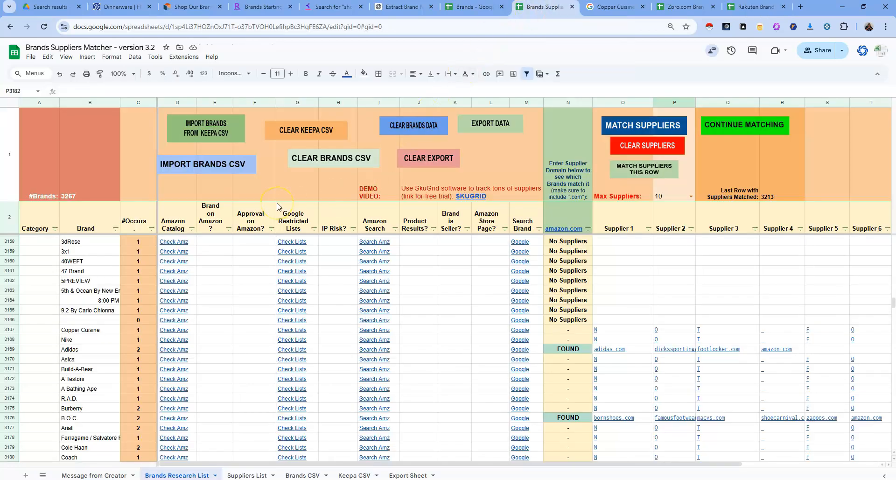